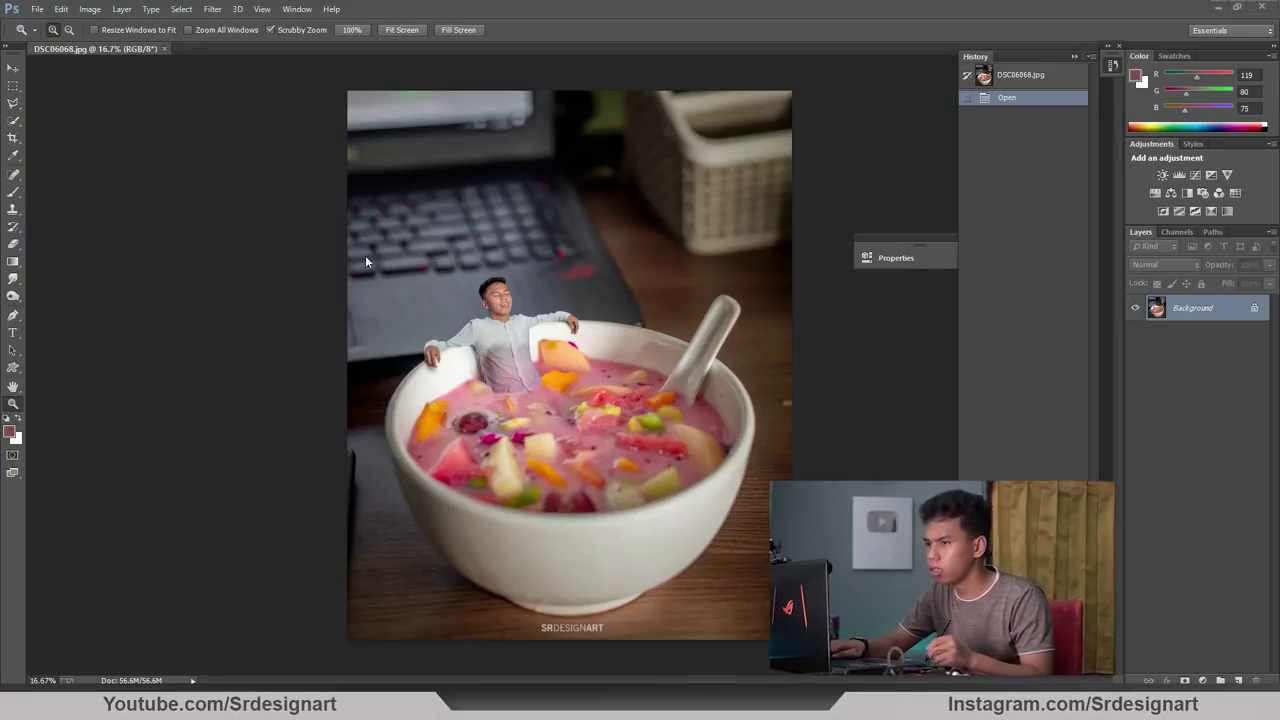
# Close the finished DSC06068 fruit-soup composite document.
pyautogui.click(14, 69)
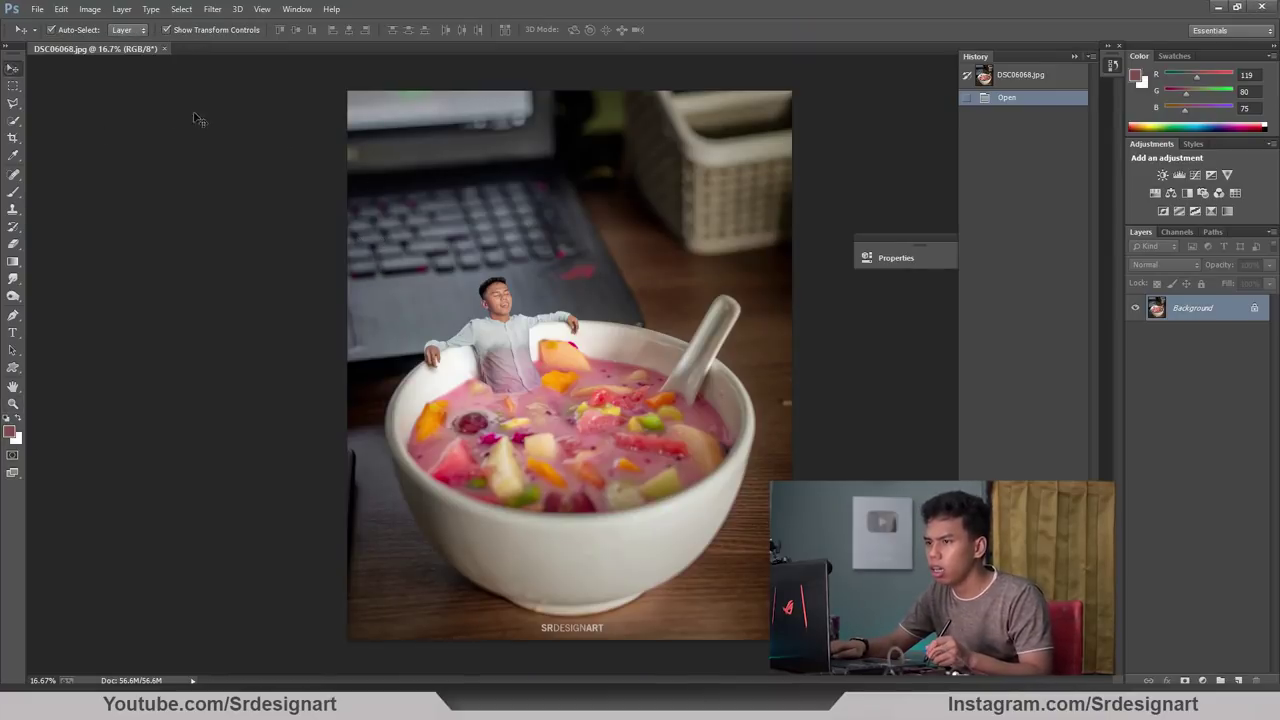
pyautogui.click(164, 49)
# Browse the ice folder's photos and open the bowl photo DSC06068.
pyautogui.doubleClick(505, 262)
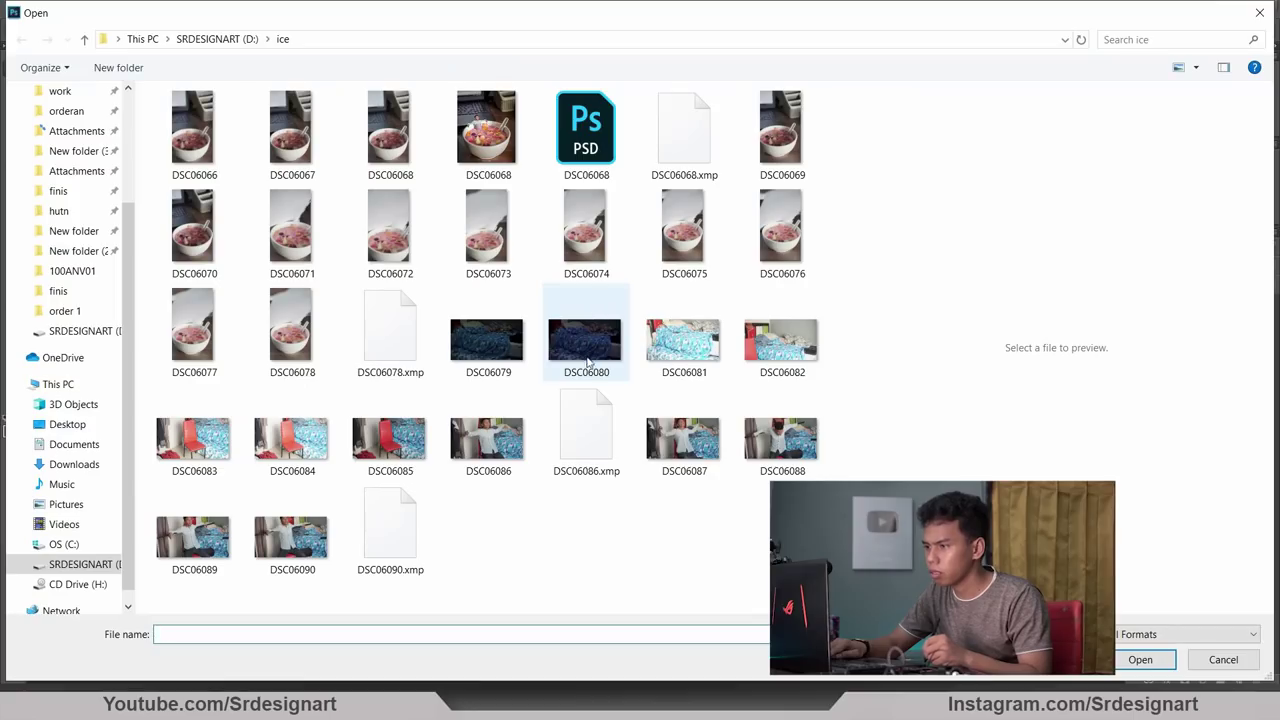
pyautogui.click(588, 362)
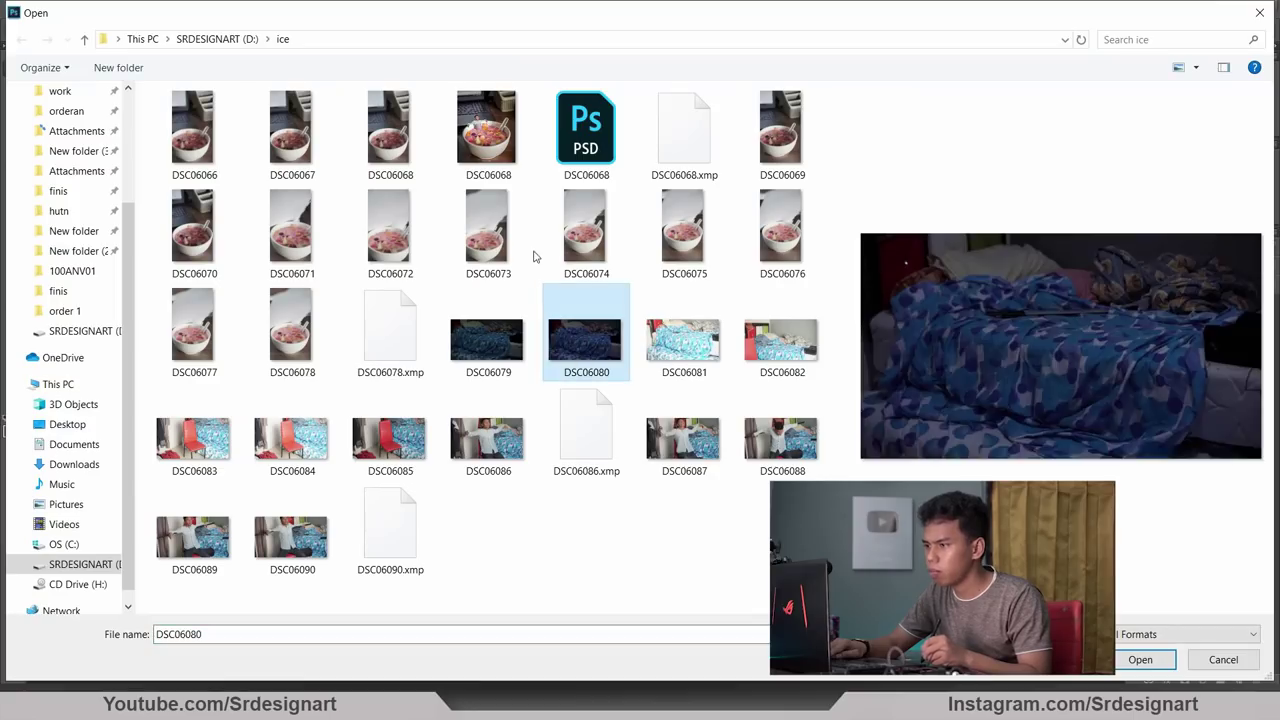
pyautogui.click(488, 258)
pyautogui.click(590, 256)
pyautogui.click(664, 263)
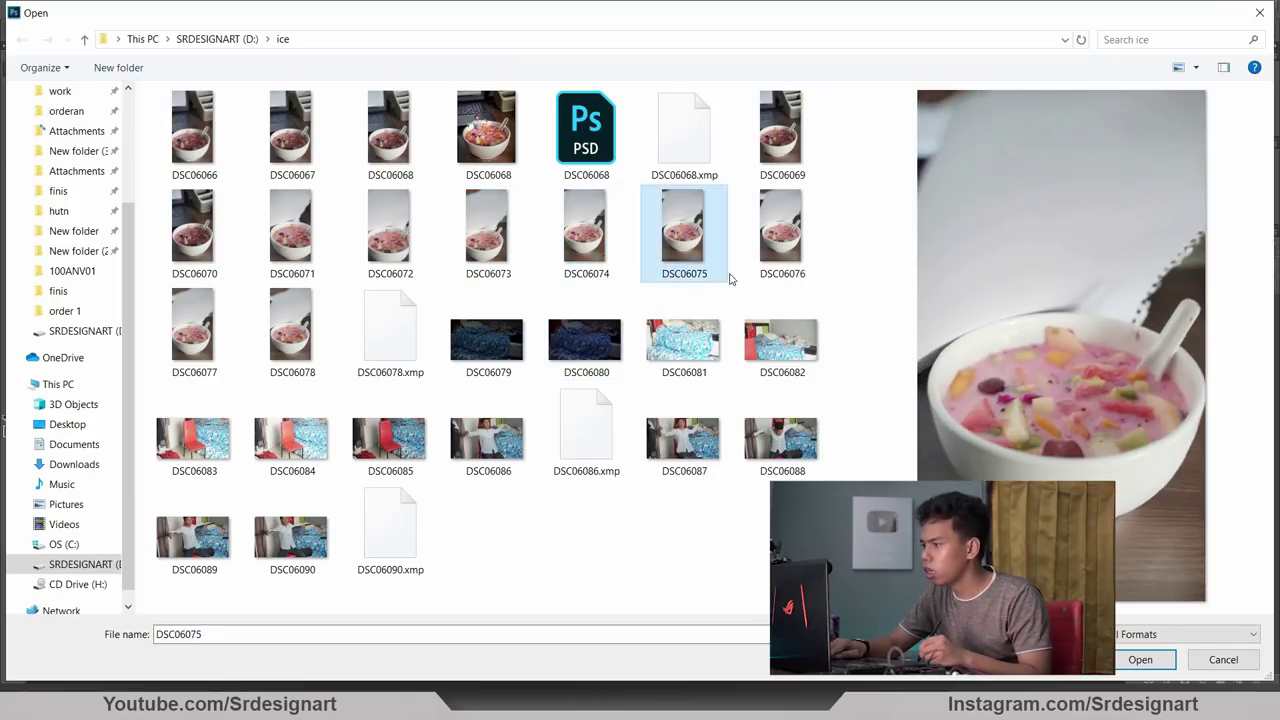
pyautogui.click(740, 272)
pyautogui.click(722, 276)
pyautogui.click(402, 435)
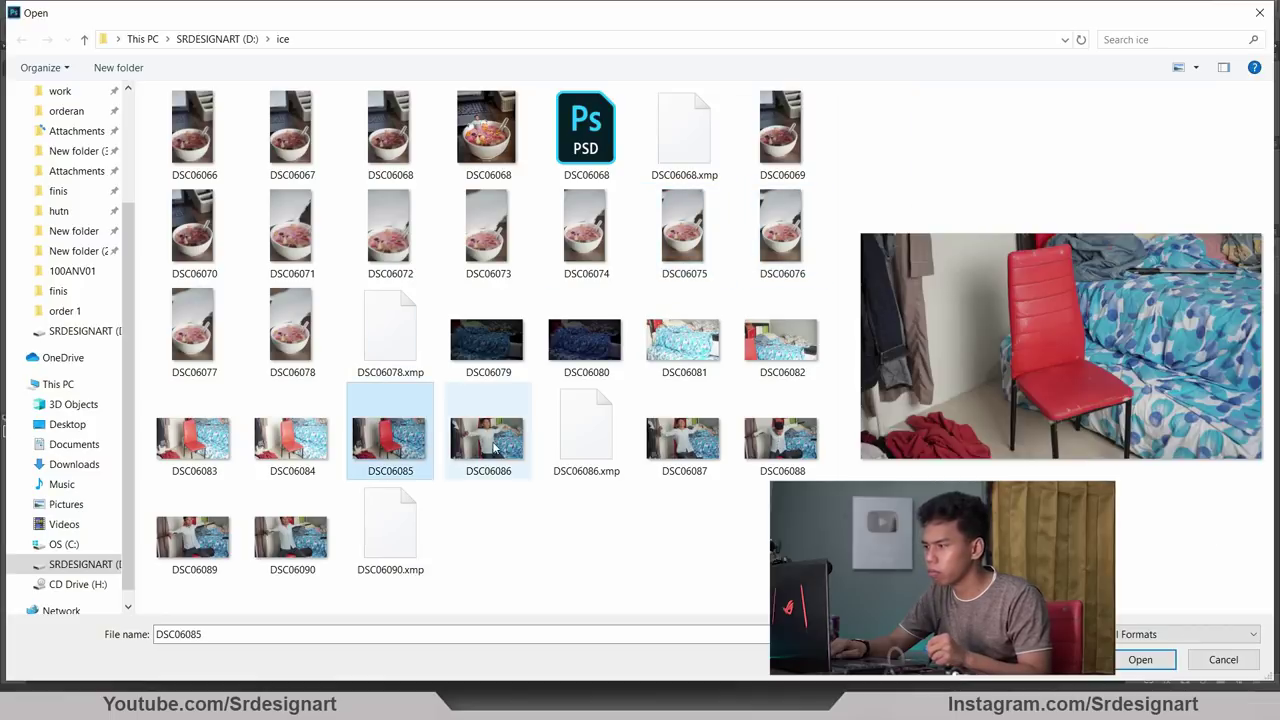
pyautogui.click(505, 458)
pyautogui.click(390, 440)
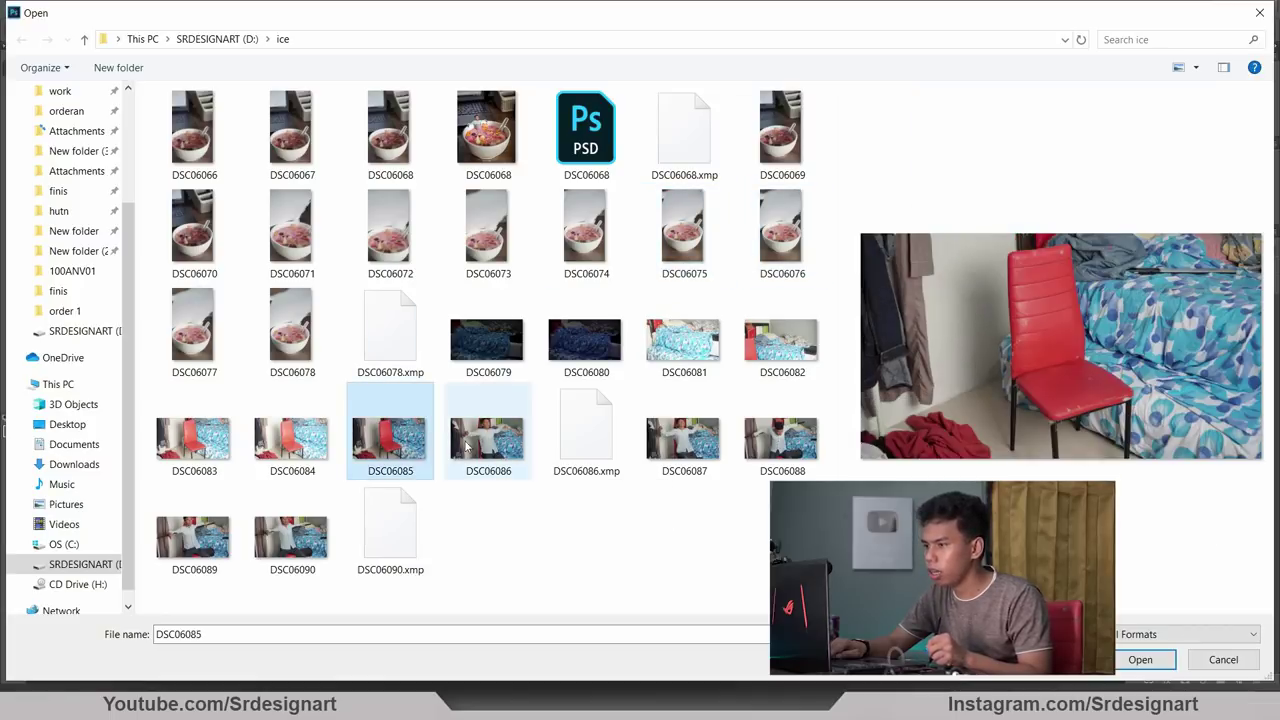
pyautogui.click(290, 330)
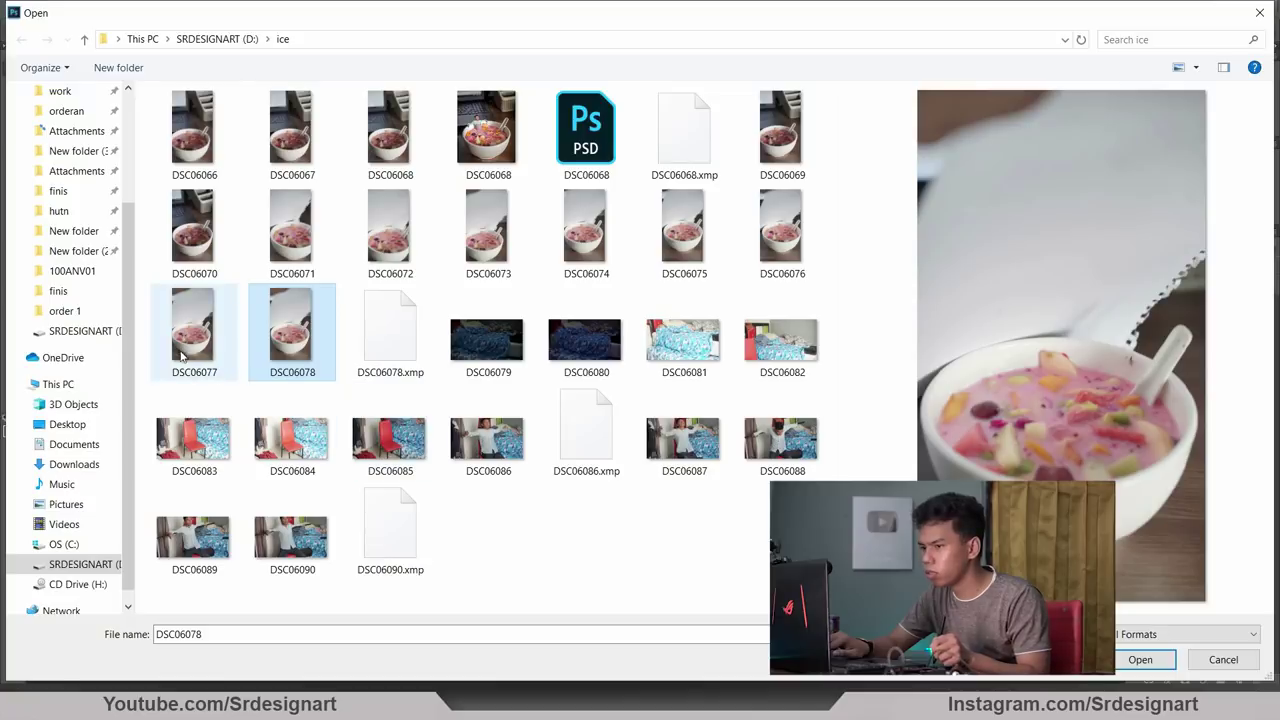
pyautogui.click(192, 330)
pyautogui.click(290, 330)
pyautogui.click(390, 130)
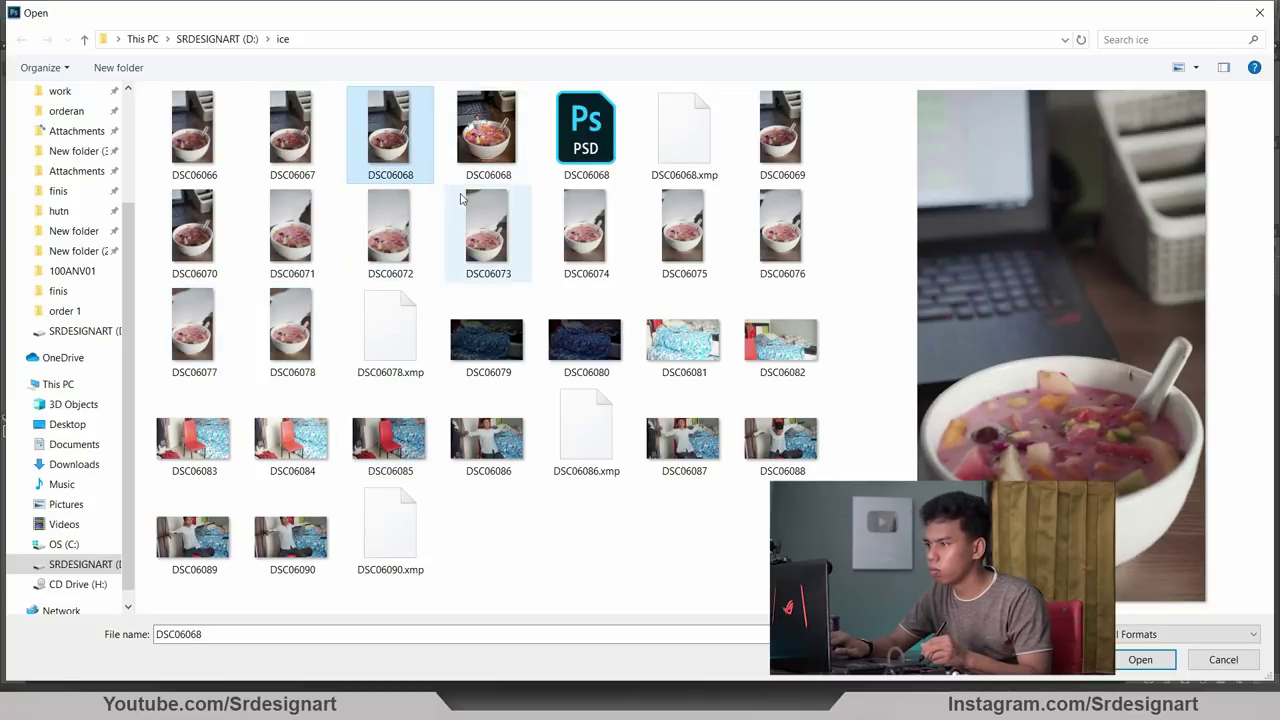
pyautogui.doubleClick(467, 228)
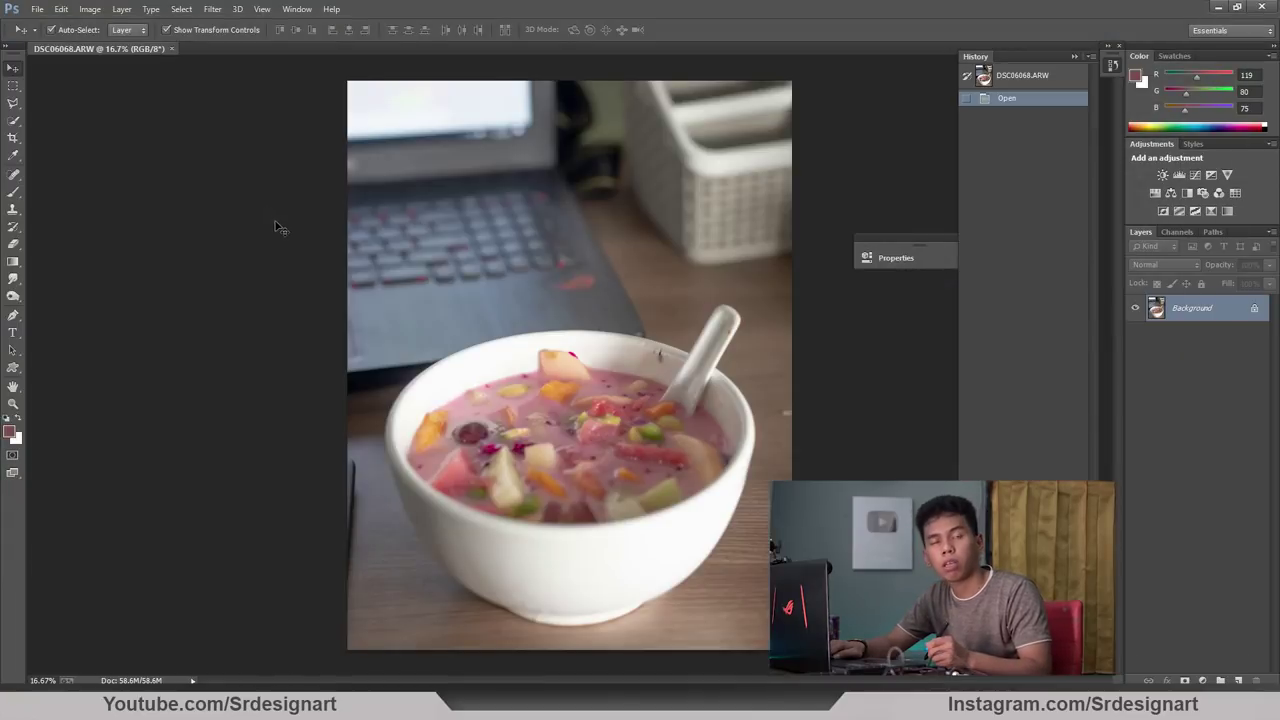
# Bring up the file browser again and select the stretching-man photo DSC06086.
pyautogui.hotkey('ctrl', 'o')
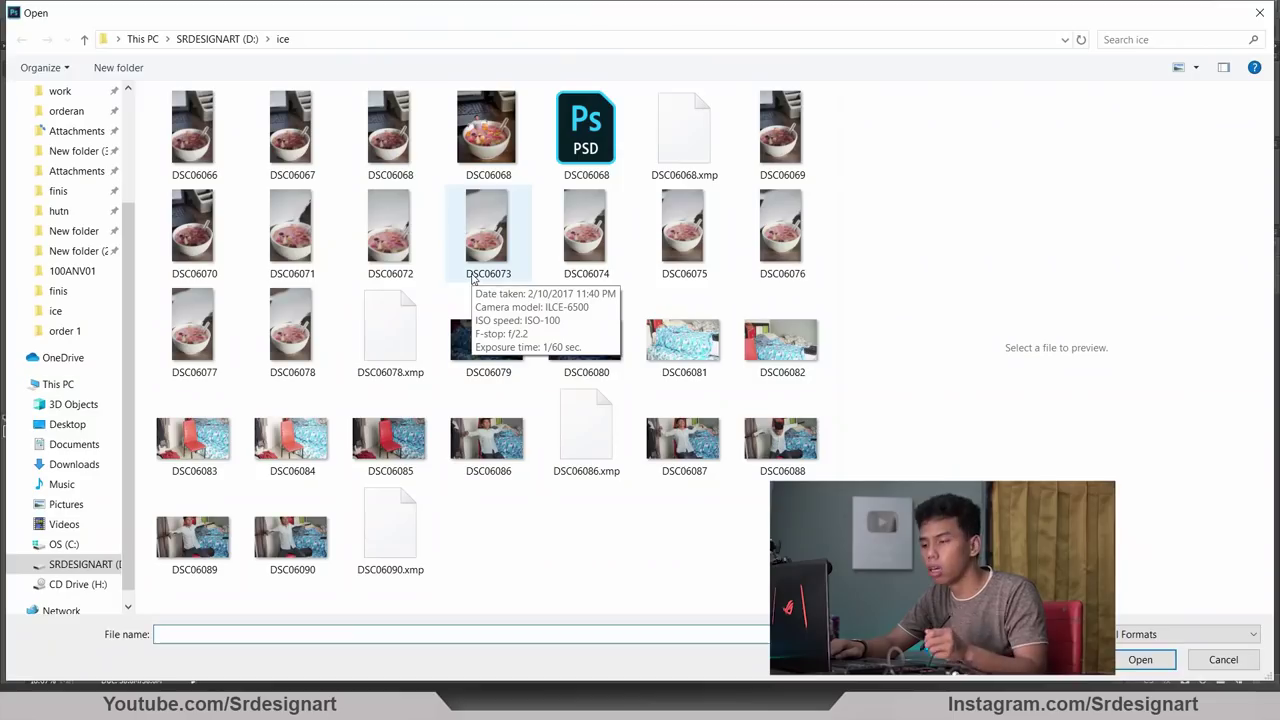
pyautogui.click(488, 435)
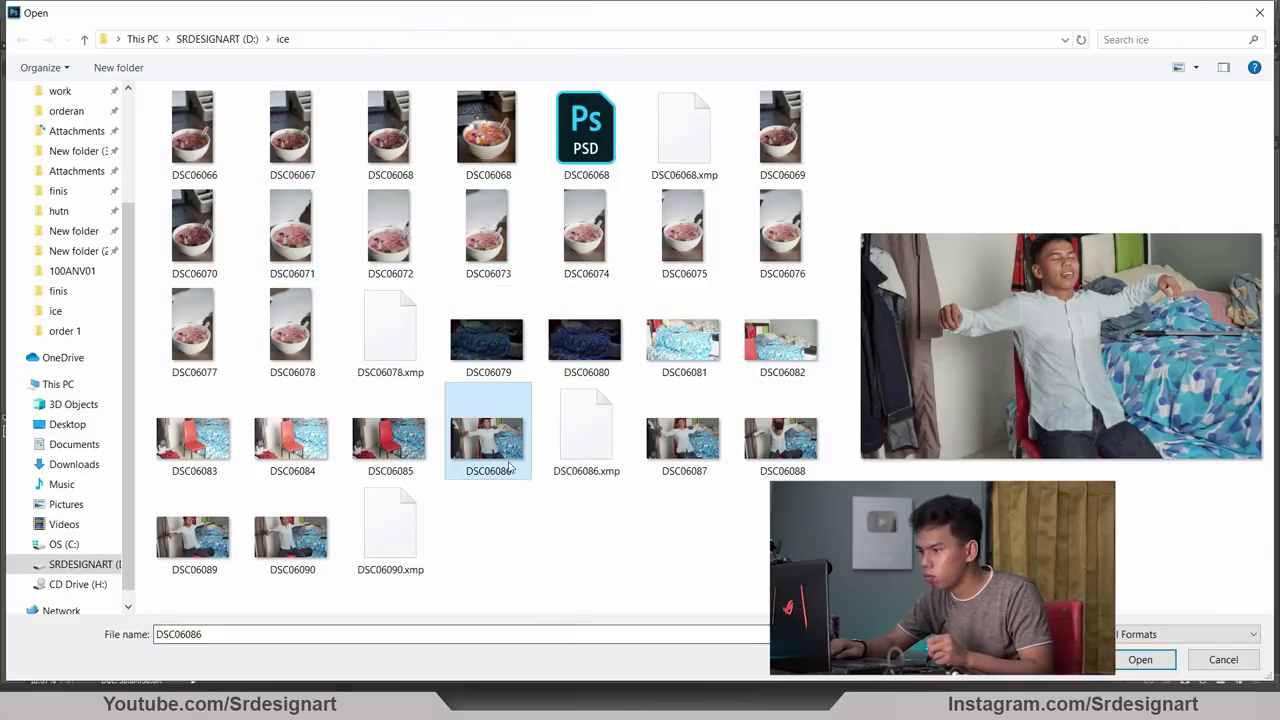
pyautogui.click(292, 540)
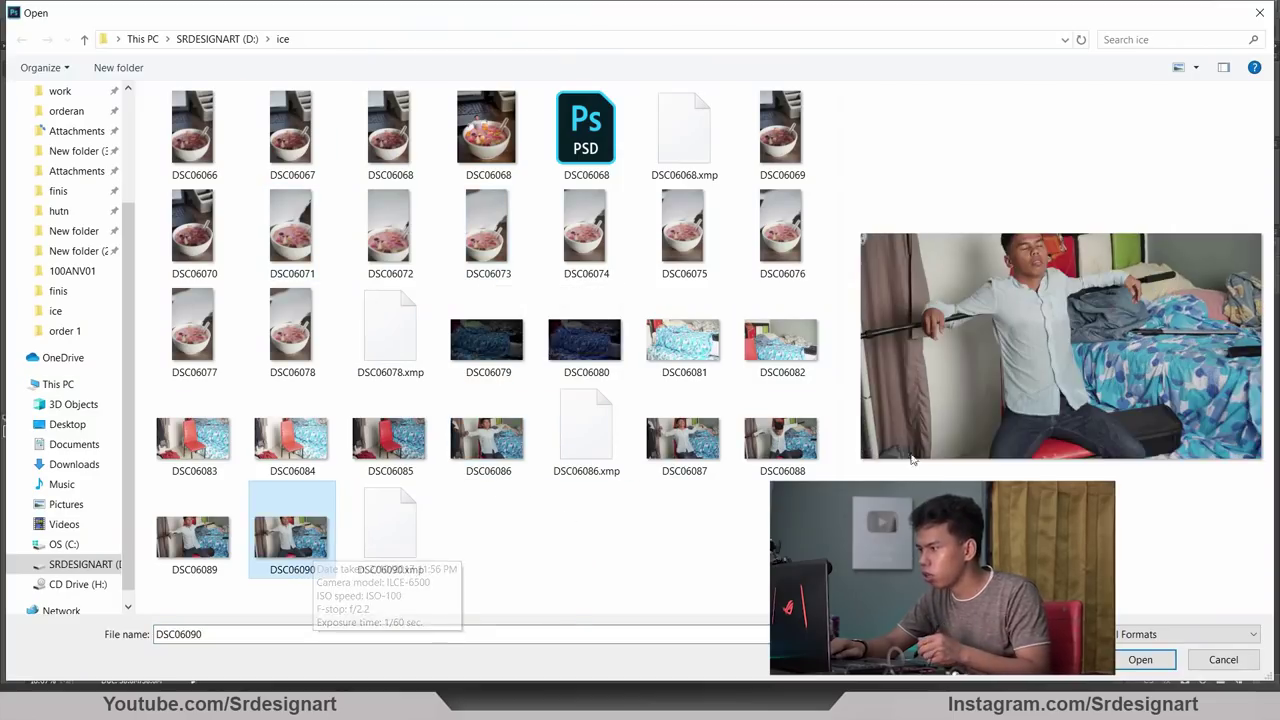
pyautogui.click(488, 440)
pyautogui.click(398, 433)
pyautogui.click(477, 440)
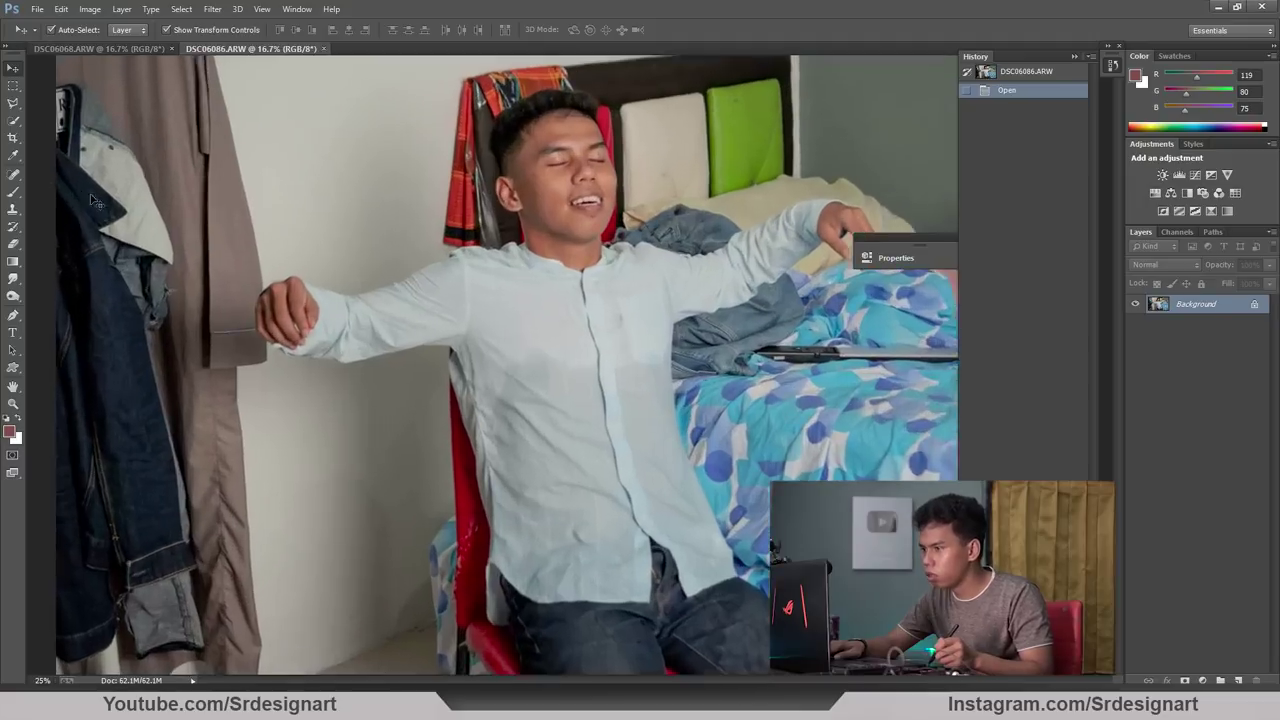
# Zoom in on the man and choose the standard Pen tool.
pyautogui.scroll(3, 604, 290)
pyautogui.scroll(2, 604, 290)
pyautogui.press('p')
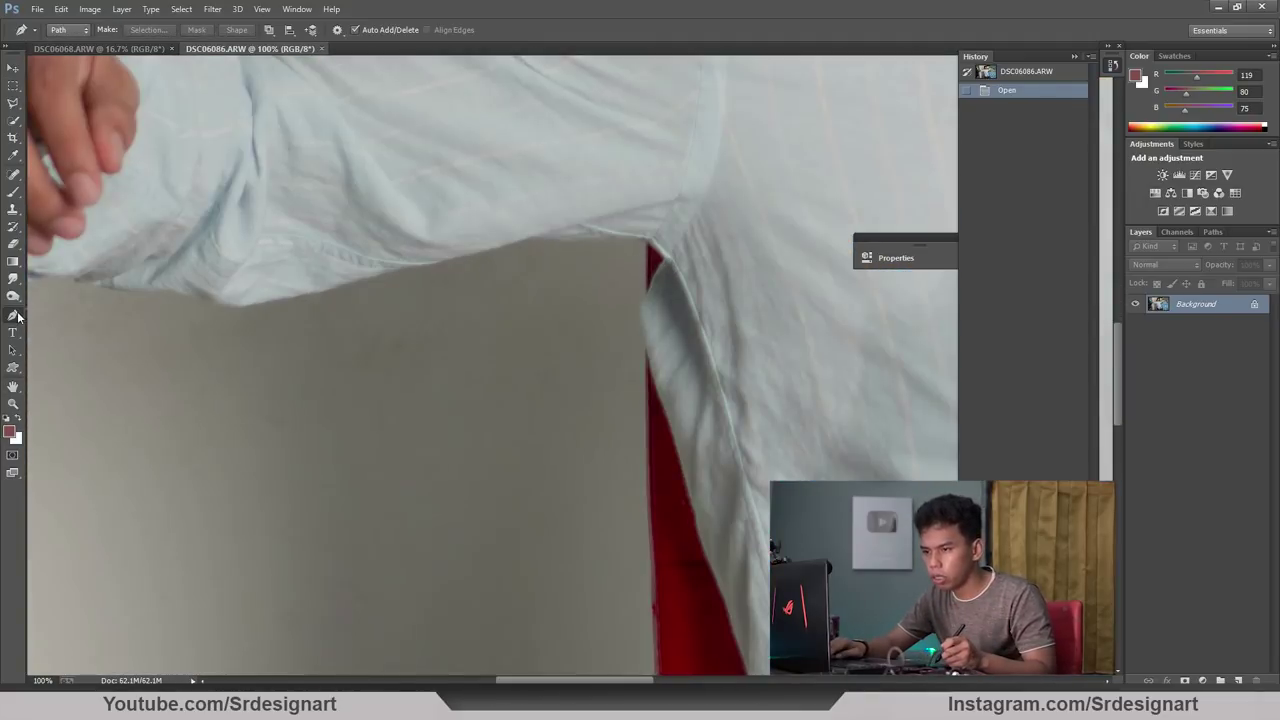
pyautogui.rightClick(14, 315)
pyautogui.click(52, 314)
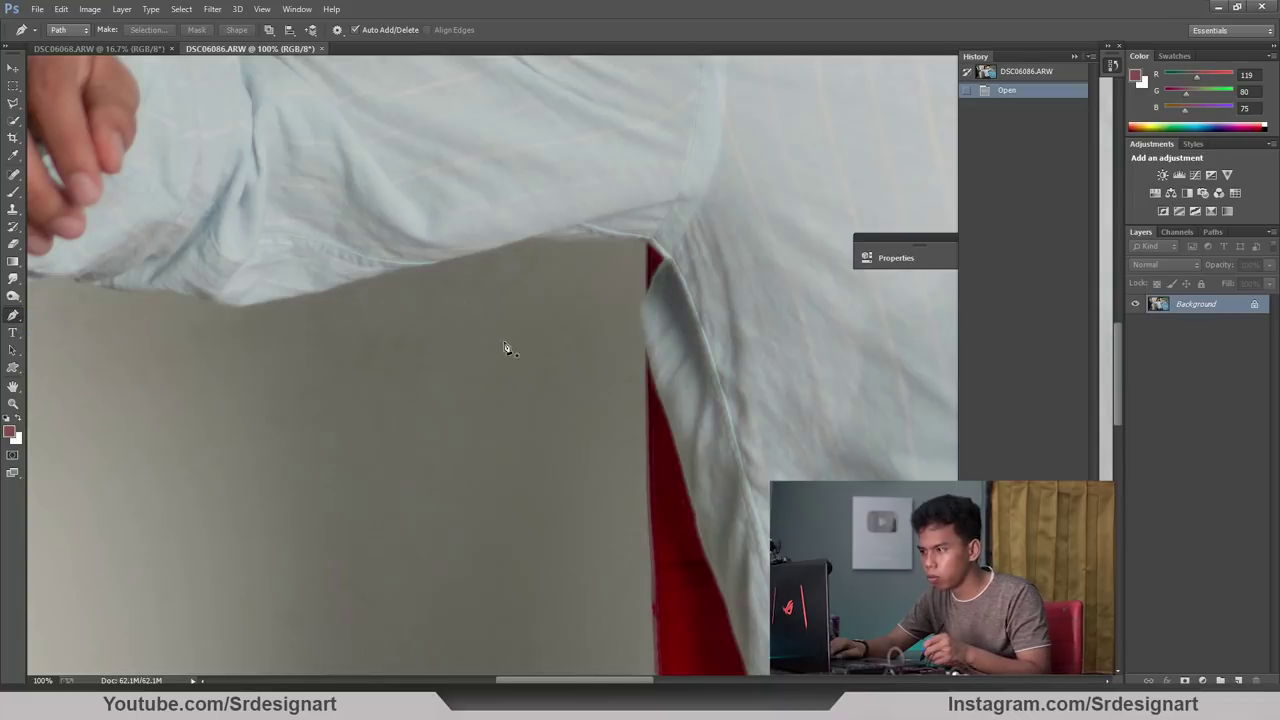
# Trace the path under the man's arm and along its edge.
pyautogui.click(662, 262)
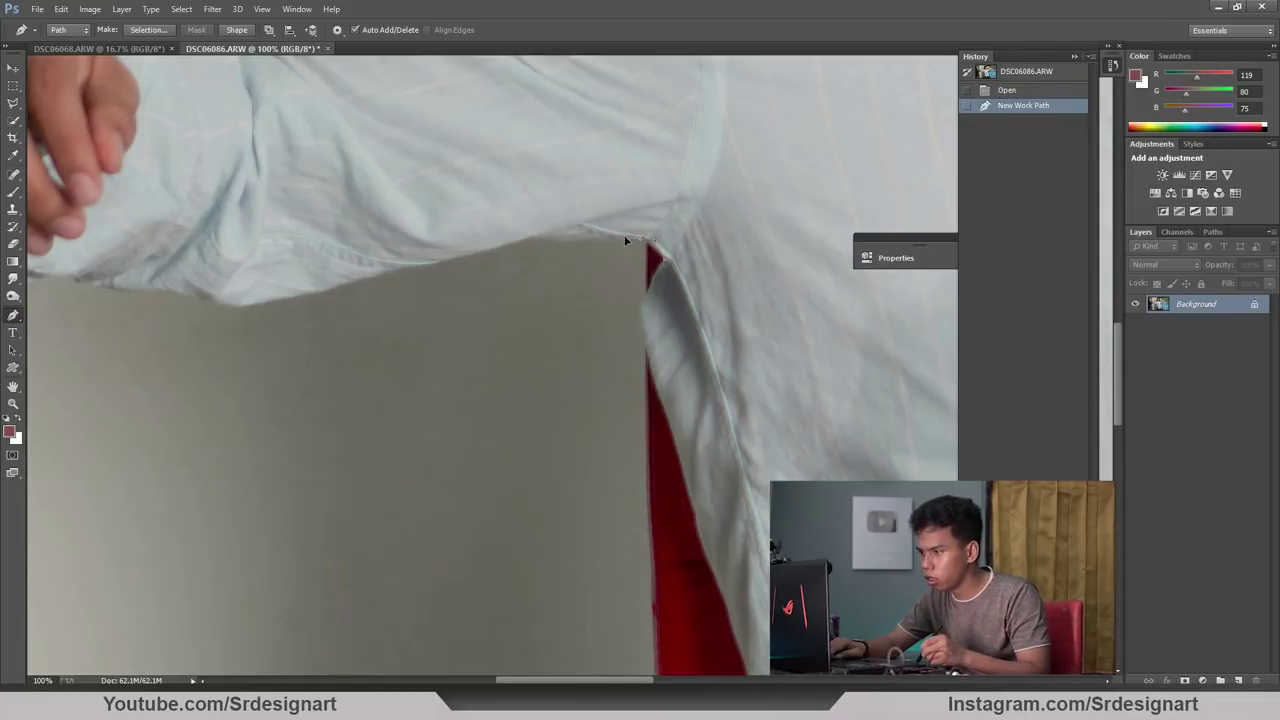
pyautogui.click(626, 241)
pyautogui.click(538, 234)
pyautogui.click(359, 263)
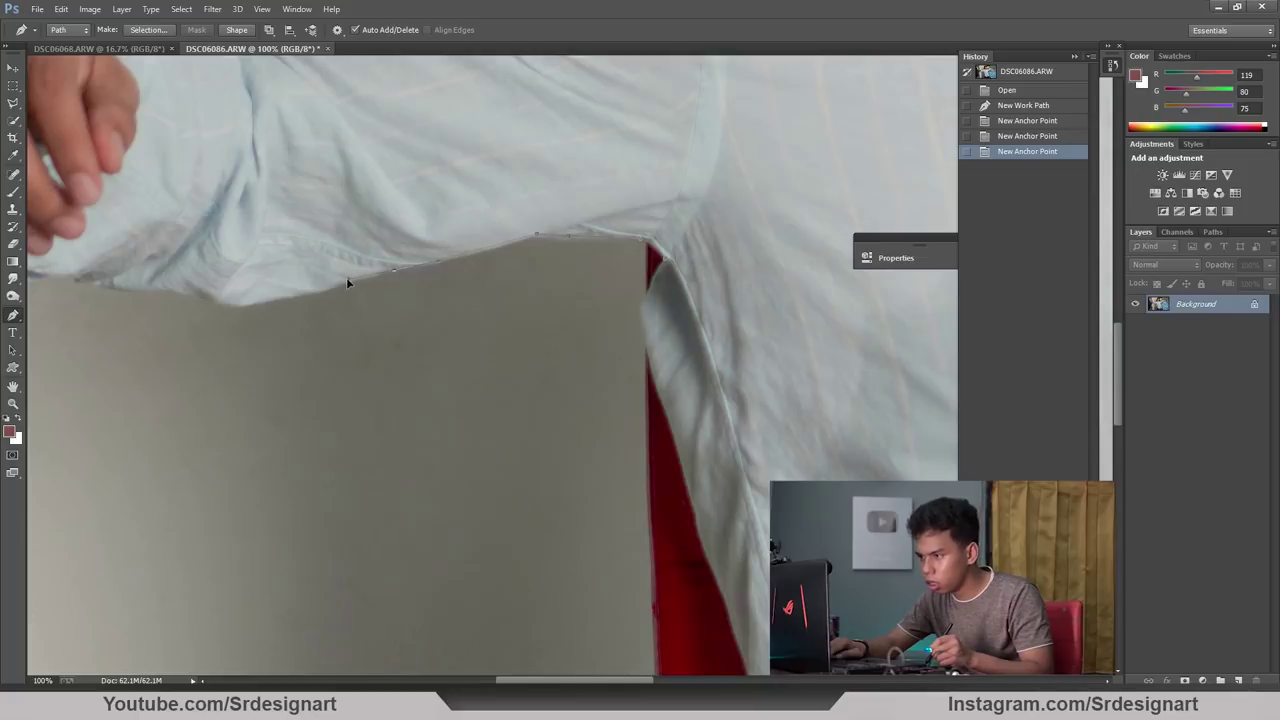
pyautogui.click(341, 282)
pyautogui.click(221, 304)
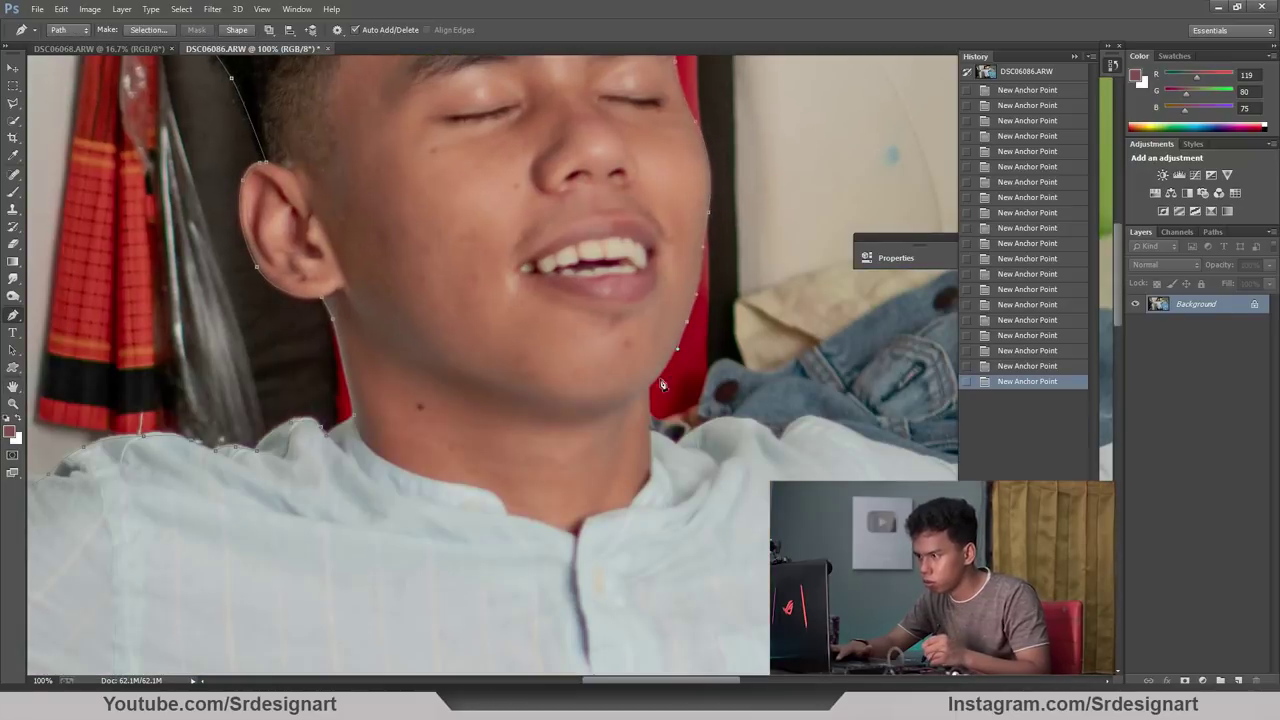
pyautogui.moveTo(760, 157)
pyautogui.mouseDown()
pyautogui.moveTo(595, 288)
pyautogui.moveTo(797, 351)
pyautogui.moveTo(491, 286)
pyautogui.moveTo(518, 220)
pyautogui.mouseUp()
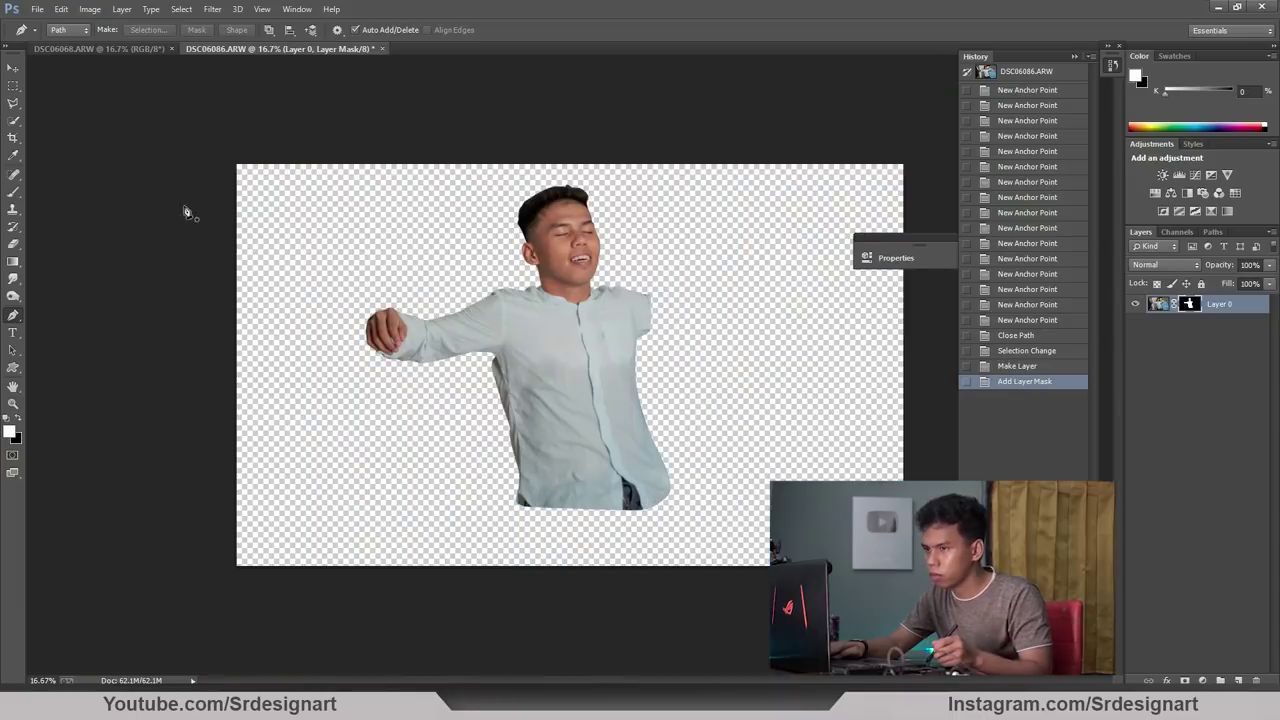
# Drag the cut-out man into DSC06068, then scale, tilt and position him over the bowl's rim.
pyautogui.click(13, 68)
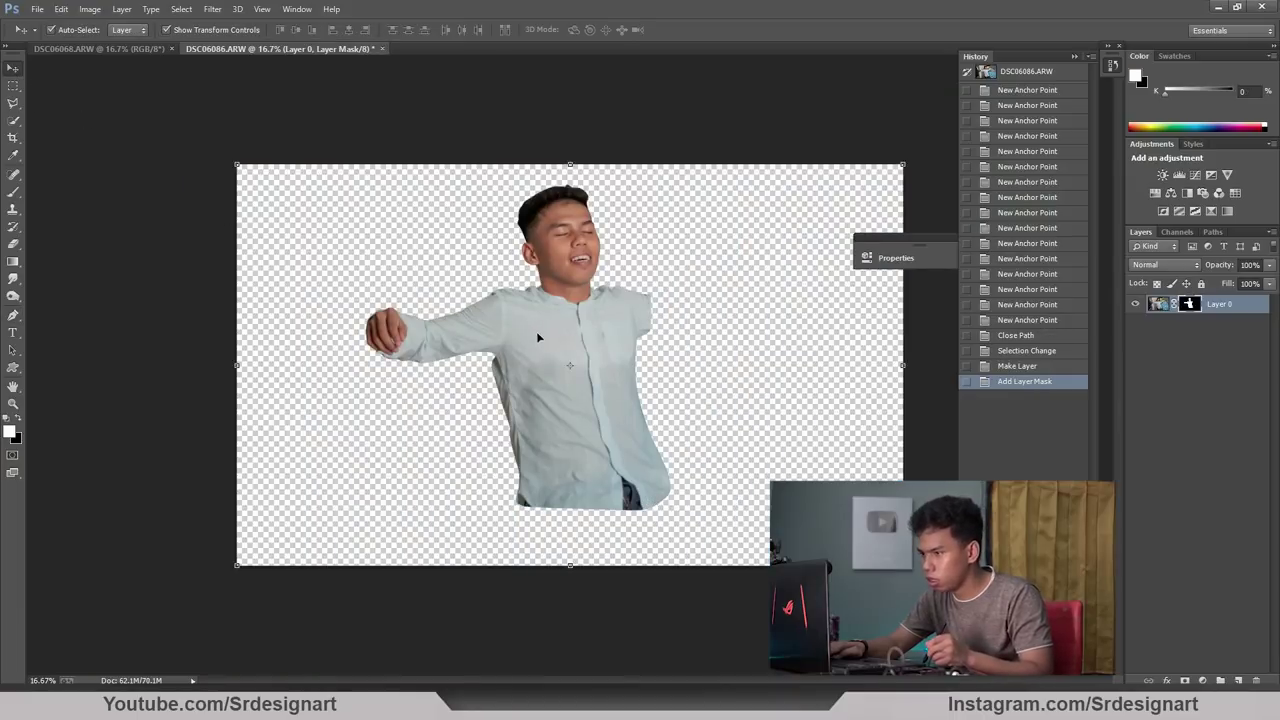
pyautogui.moveTo(624, 367); pyautogui.dragTo(562, 337)
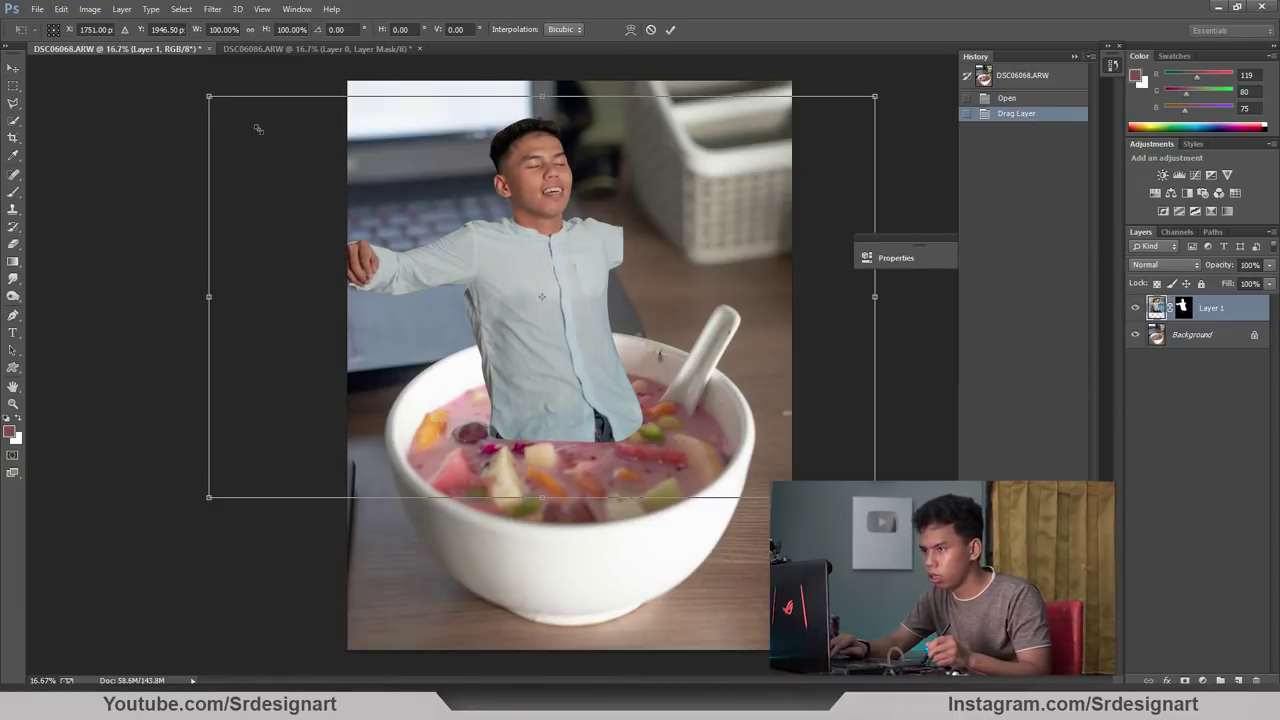
pyautogui.moveTo(258, 128)
pyautogui.mouseDown()
pyautogui.moveTo(611, 359)
pyautogui.moveTo(600, 351)
pyautogui.mouseUp()
pyautogui.moveTo(680, 400); pyautogui.dragTo(452, 308)
pyautogui.moveTo(324, 268)
pyautogui.mouseDown()
pyautogui.moveTo(326, 300)
pyautogui.moveTo(339, 301)
pyautogui.mouseUp()
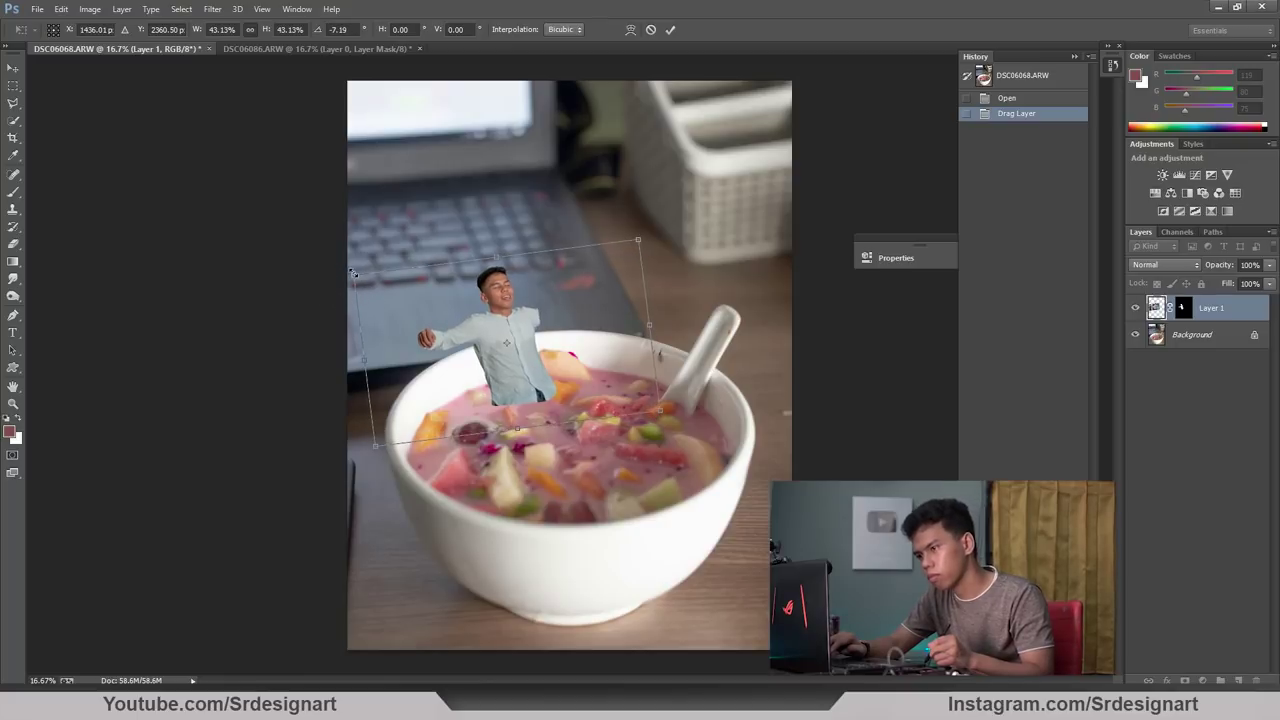
pyautogui.moveTo(358, 277)
pyautogui.mouseDown()
pyautogui.moveTo(371, 291)
pyautogui.moveTo(356, 305)
pyautogui.mouseUp()
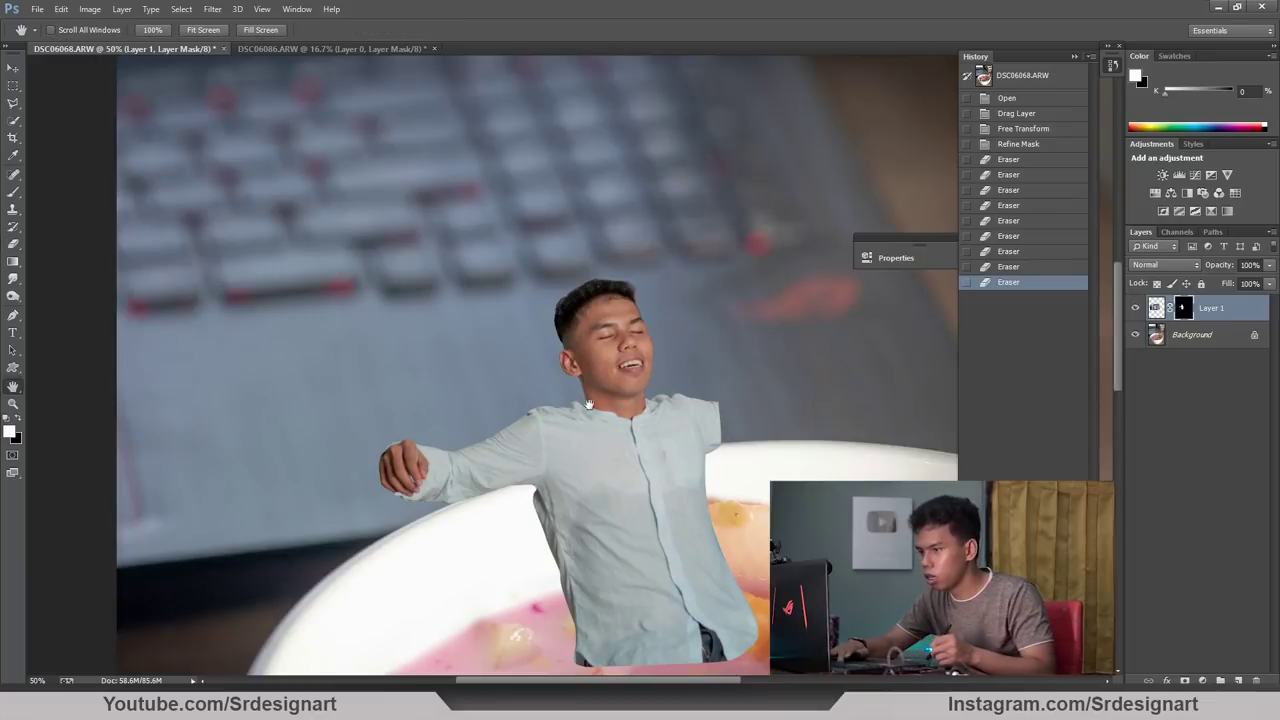
# Erase the man's arms on Layer 1 and reposition him in the bowl.
pyautogui.moveTo(589, 404); pyautogui.dragTo(591, 308)
pyautogui.press('e')
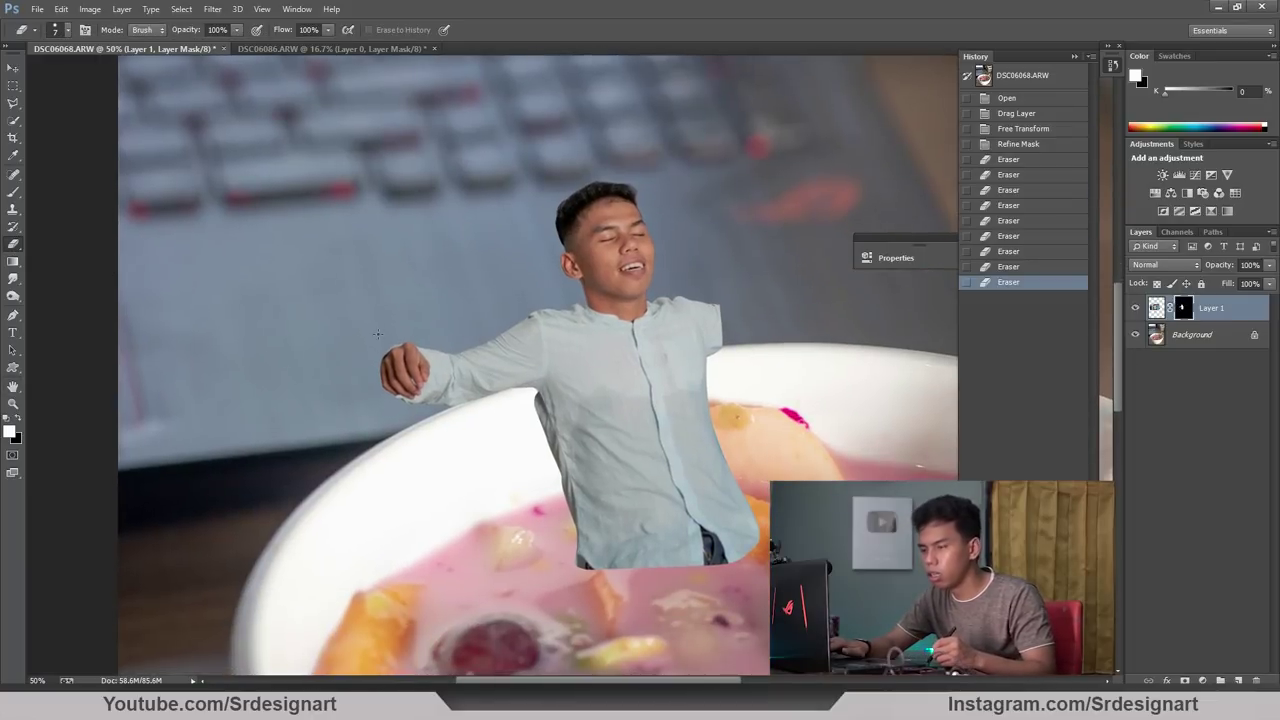
pyautogui.moveTo(360, 335); pyautogui.dragTo(480, 377)
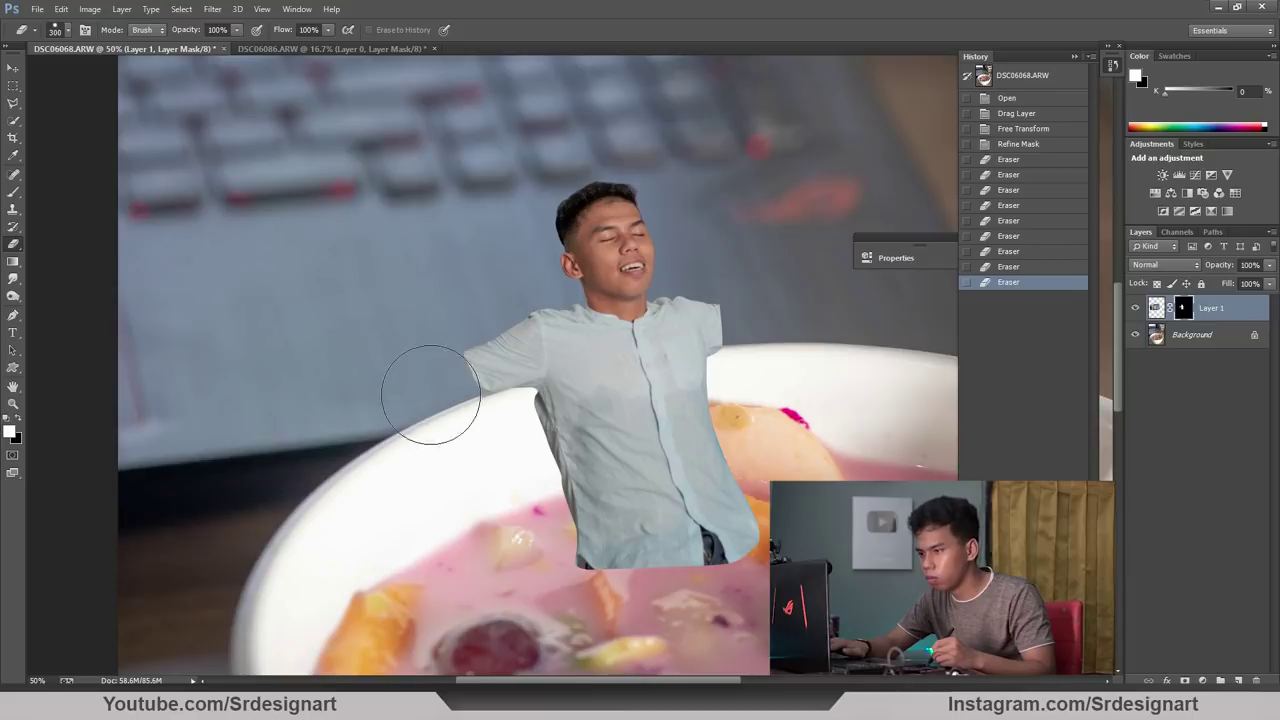
pyautogui.click(477, 327)
pyautogui.hotkey('ctrl', '-')
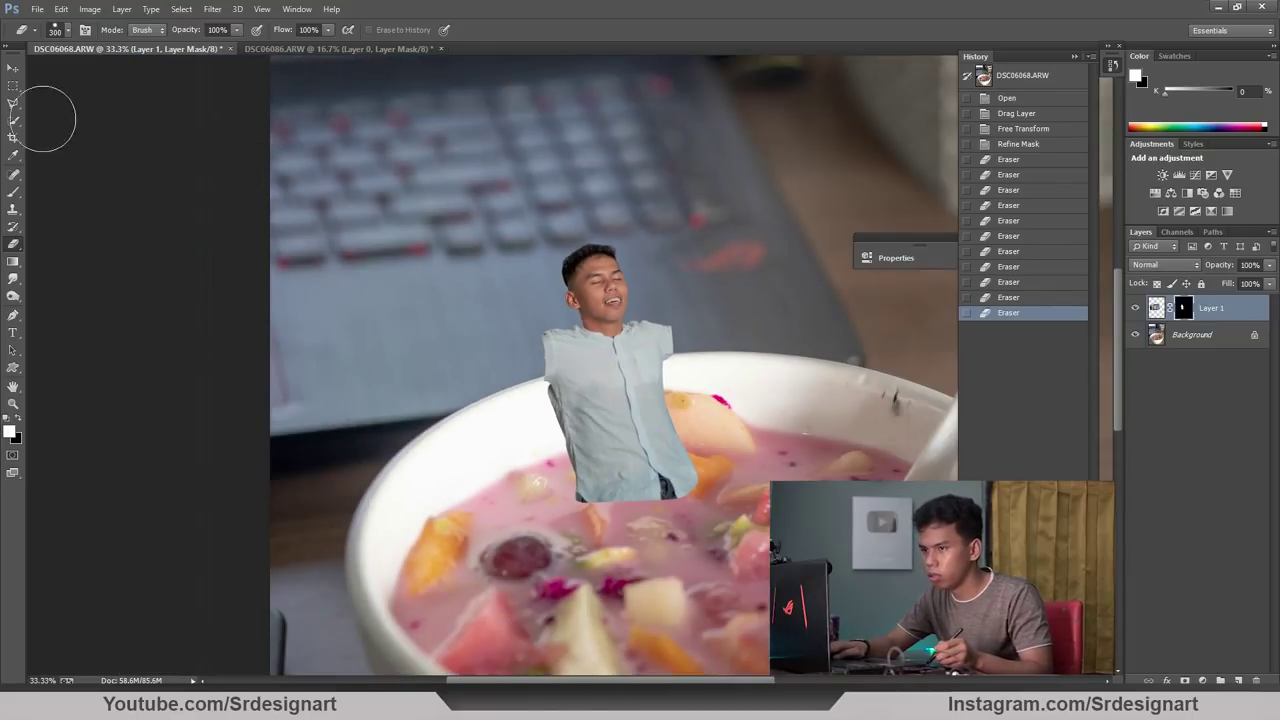
pyautogui.press('v')
pyautogui.moveTo(597, 340); pyautogui.dragTo(594, 340)
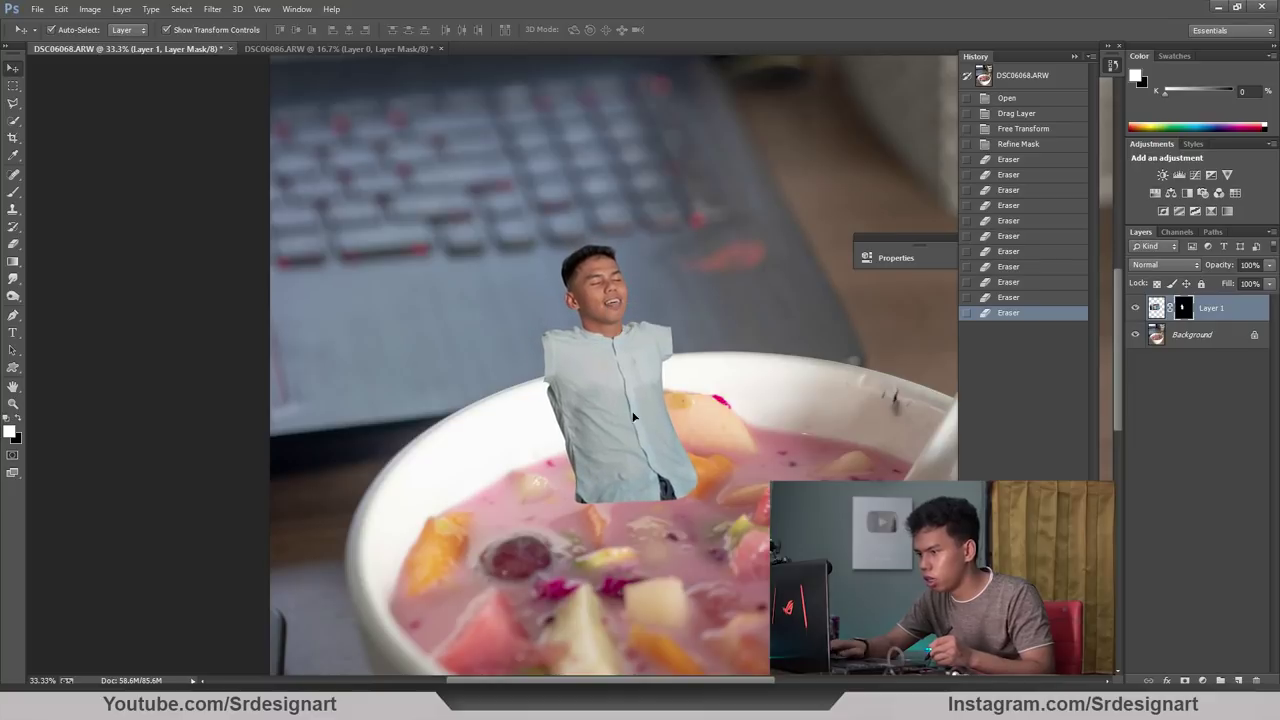
# Erase the shirt's lower edge where it overlaps the orange fruit.
pyautogui.hotkey('ctrl', '+')
pyautogui.hotkey('ctrl', '+')
pyautogui.click(13, 243)
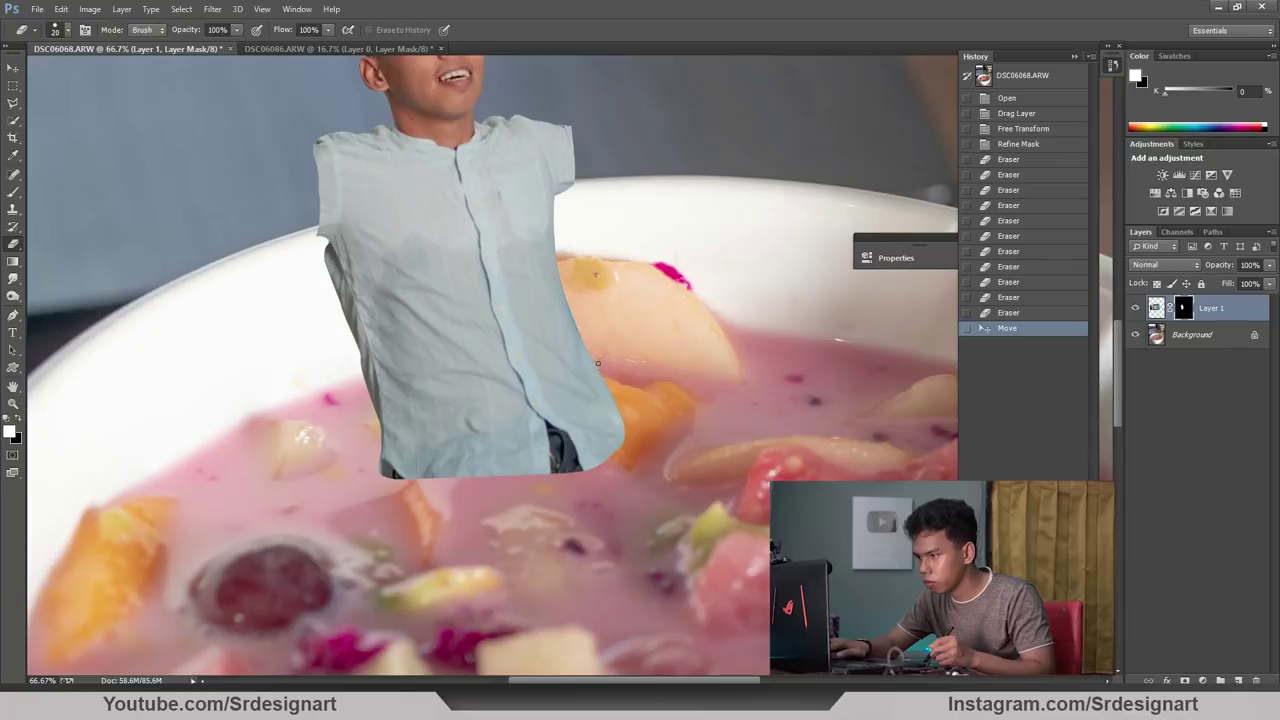
pyautogui.moveTo(569, 424)
pyautogui.mouseDown()
pyautogui.moveTo(386, 451)
pyautogui.moveTo(405, 447)
pyautogui.mouseUp()
pyautogui.moveTo(601, 442); pyautogui.dragTo(605, 385)
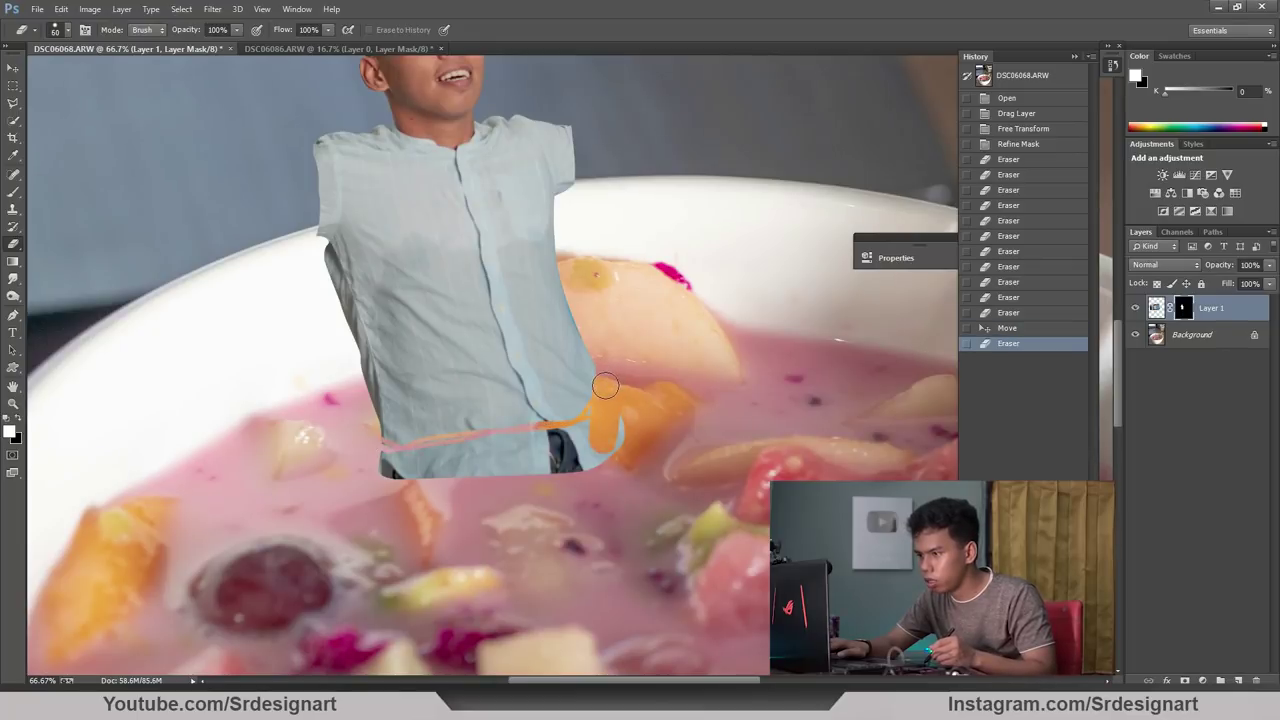
pyautogui.moveTo(541, 458)
pyautogui.mouseDown()
pyautogui.moveTo(580, 465)
pyautogui.moveTo(373, 501)
pyautogui.moveTo(370, 524)
pyautogui.mouseUp()
pyautogui.hotkey('ctrl', '+')
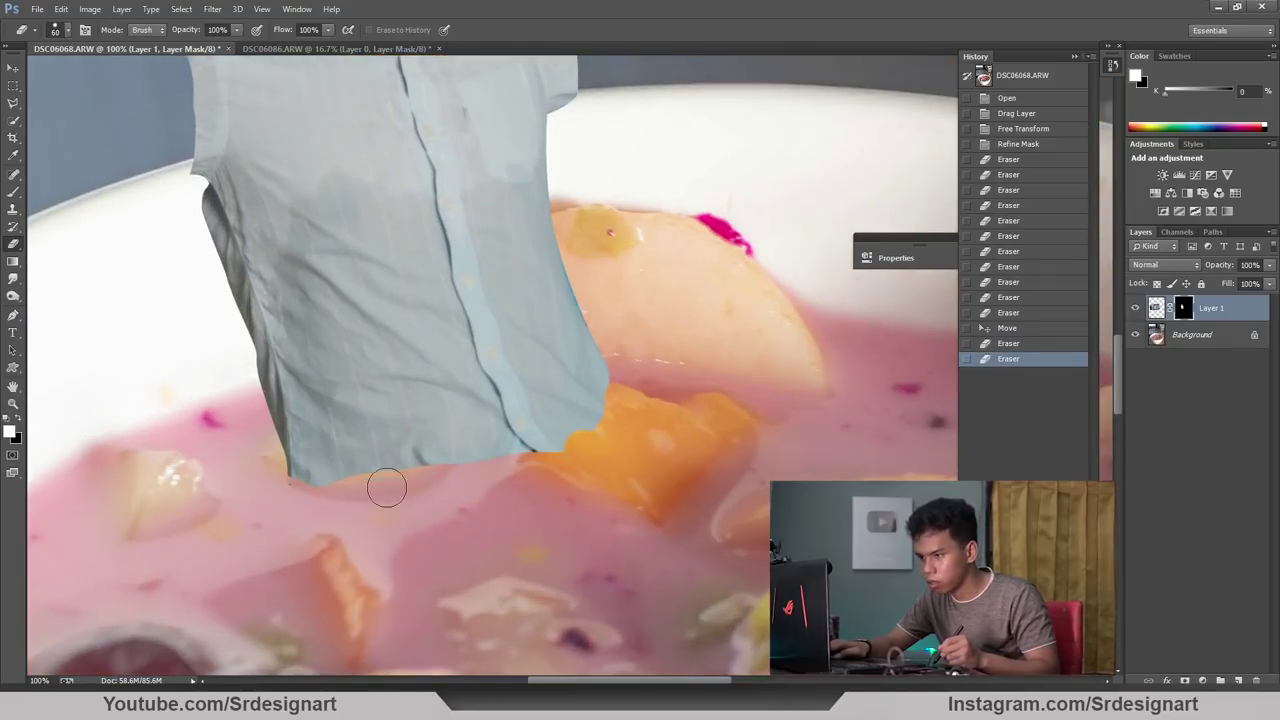
pyautogui.moveTo(530, 445)
pyautogui.mouseDown()
pyautogui.moveTo(614, 370)
pyautogui.moveTo(571, 249)
pyautogui.moveTo(594, 209)
pyautogui.mouseUp()
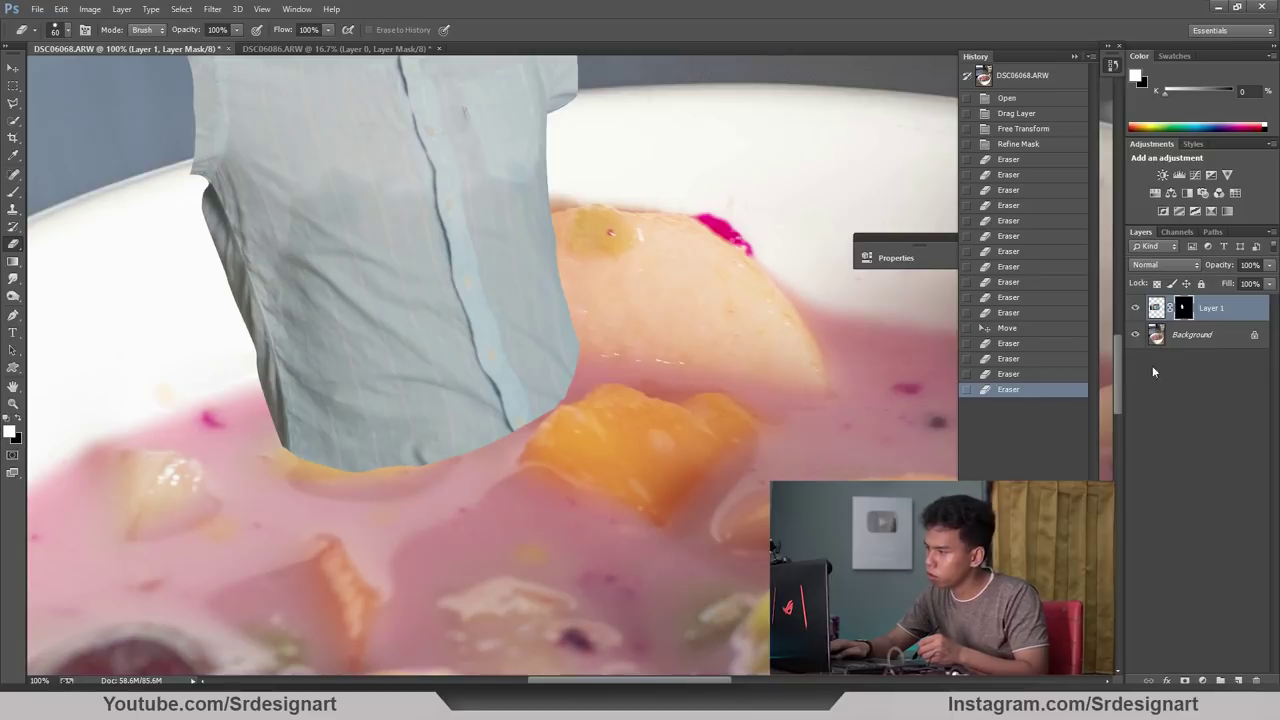
# Duplicate the Background photo layer into a Background copy.
pyautogui.click(1190, 334)
pyautogui.hotkey('ctrl', 'j')
pyautogui.press('s')
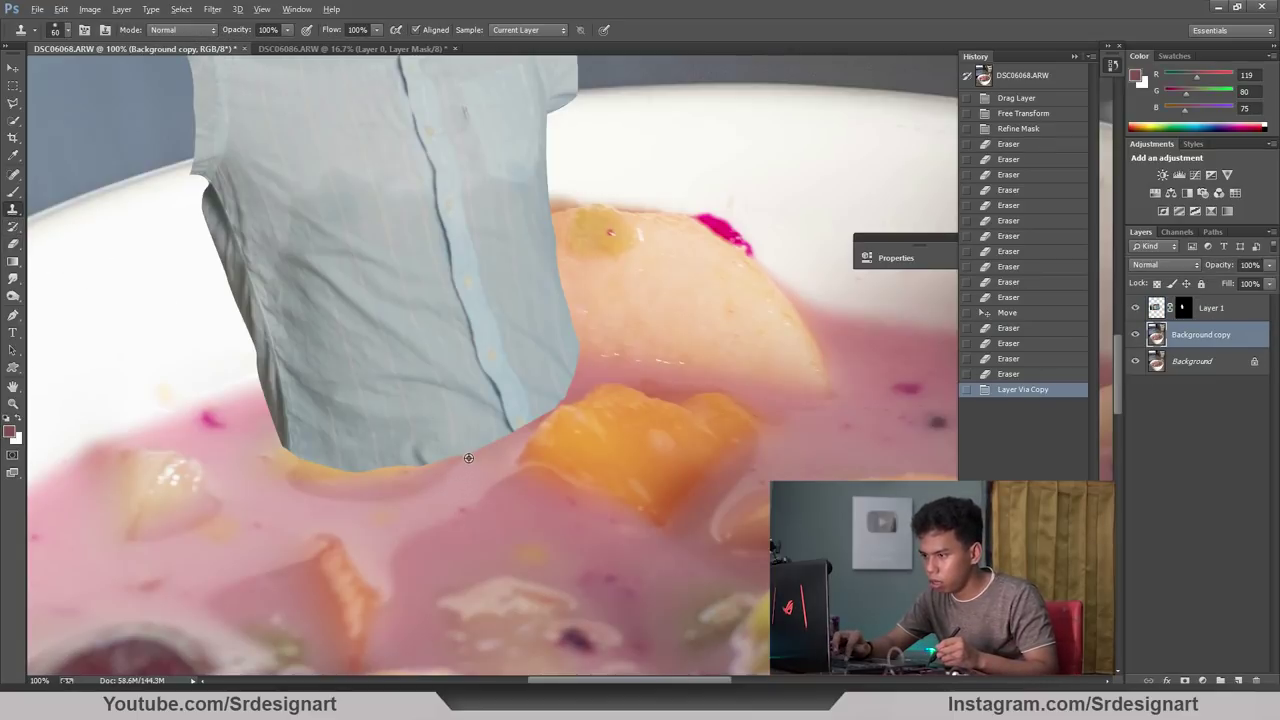
# Clone soup along the shirt's bottom on Background copy, then target Layer 1's mask.
pyautogui.moveTo(425, 480)
pyautogui.mouseDown()
pyautogui.moveTo(423, 462)
pyautogui.moveTo(343, 480)
pyautogui.moveTo(275, 457)
pyautogui.mouseUp()
pyautogui.click(285, 455)
pyautogui.click(1184, 308)
pyautogui.press('e')
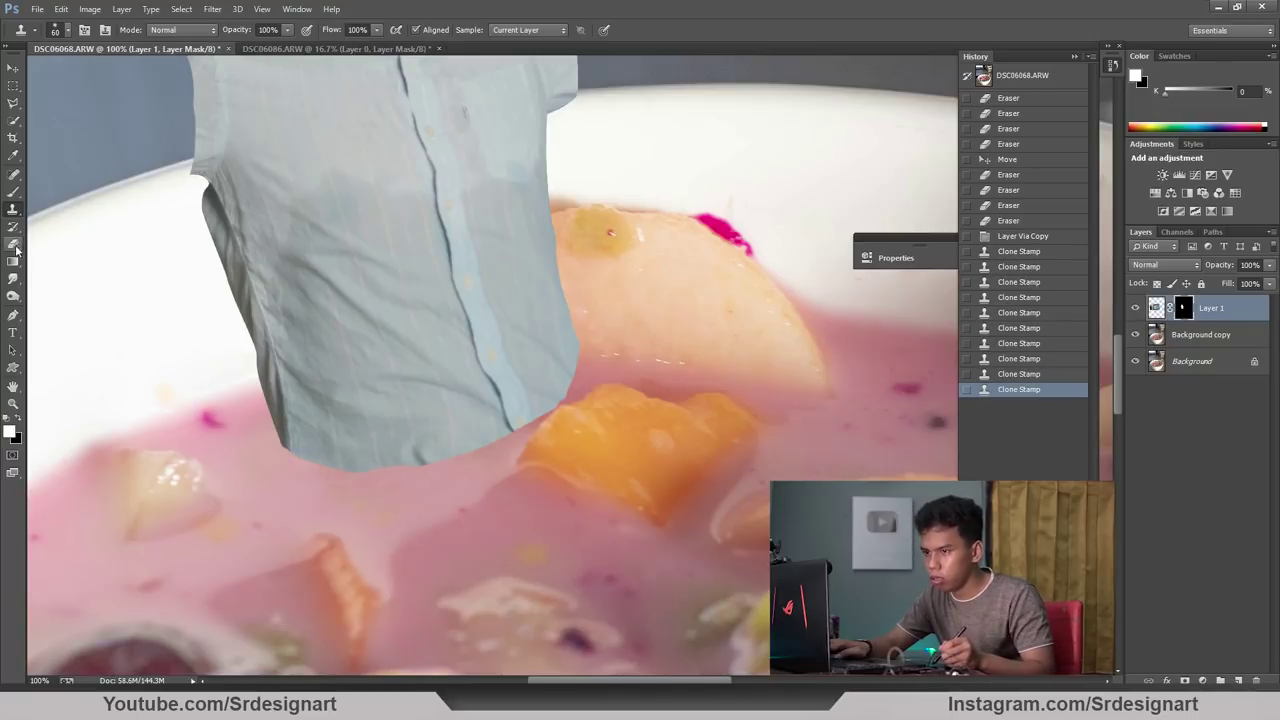
# Erase the shirt's bottom edge with a soft 0% hardness brush.
pyautogui.rightClick(474, 362)
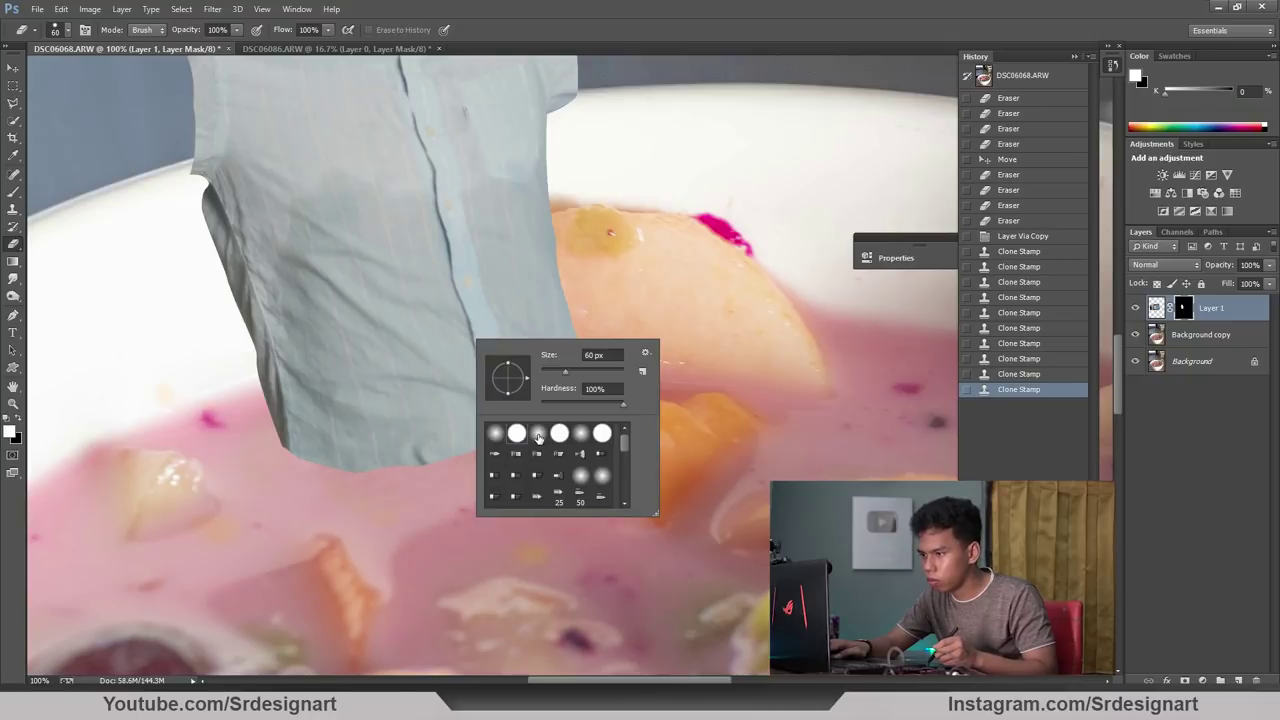
pyautogui.press('Return')
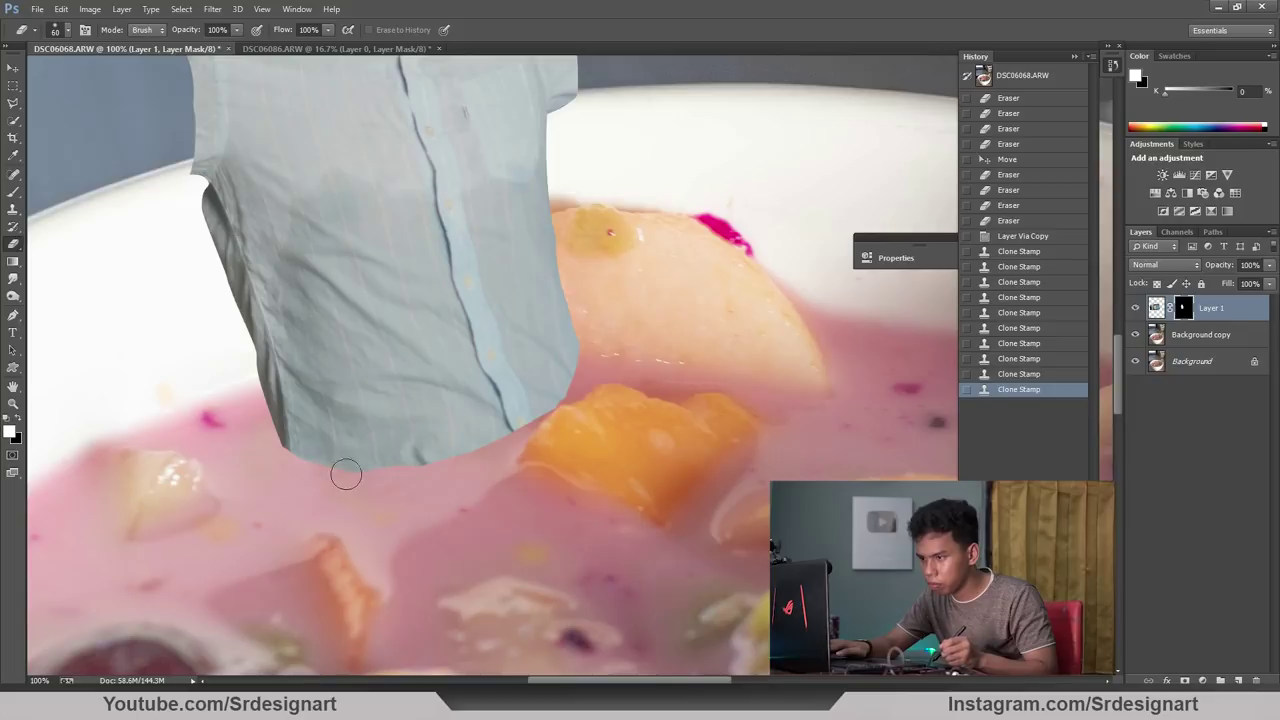
pyautogui.click(346, 476)
pyautogui.click(370, 472)
pyautogui.rightClick(395, 467)
pyautogui.press('Return')
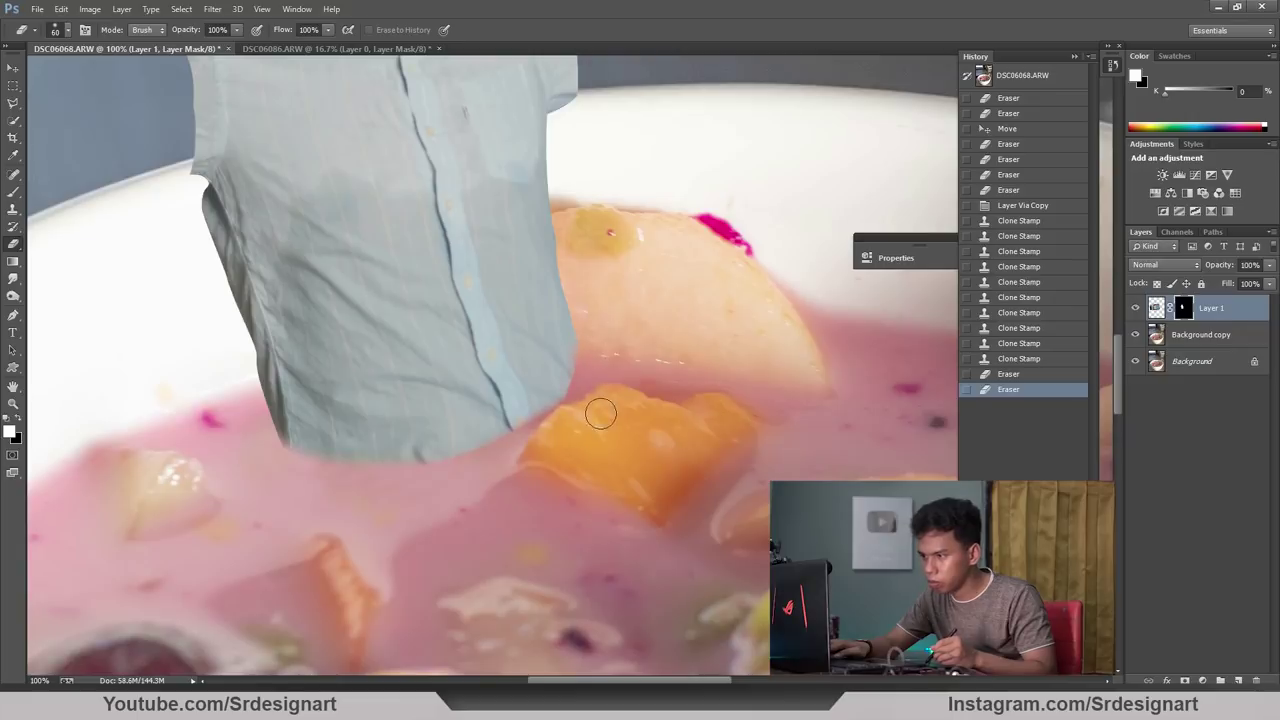
# Erase more of the shirt's bottom edge on Layer 1's mask at 200% zoom.
pyautogui.click(487, 481)
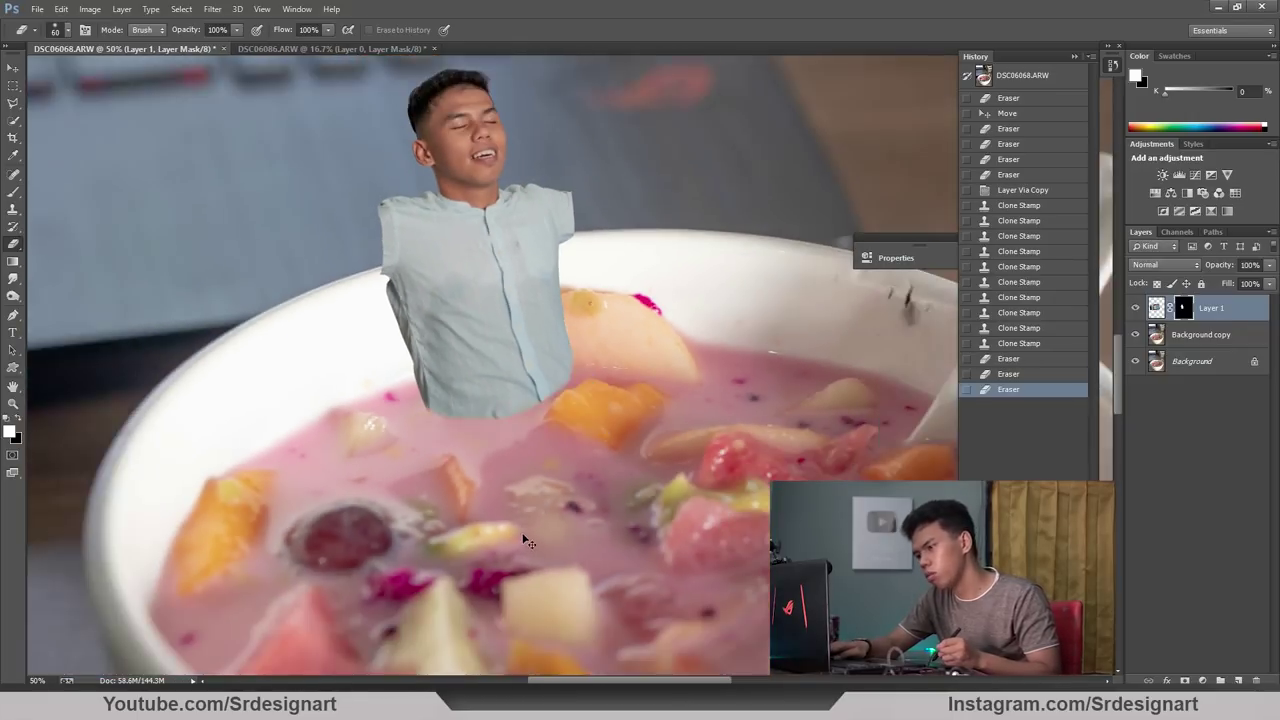
pyautogui.moveTo(487, 481); pyautogui.dragTo(521, 523)
pyautogui.hotkey('ctrl', '+')
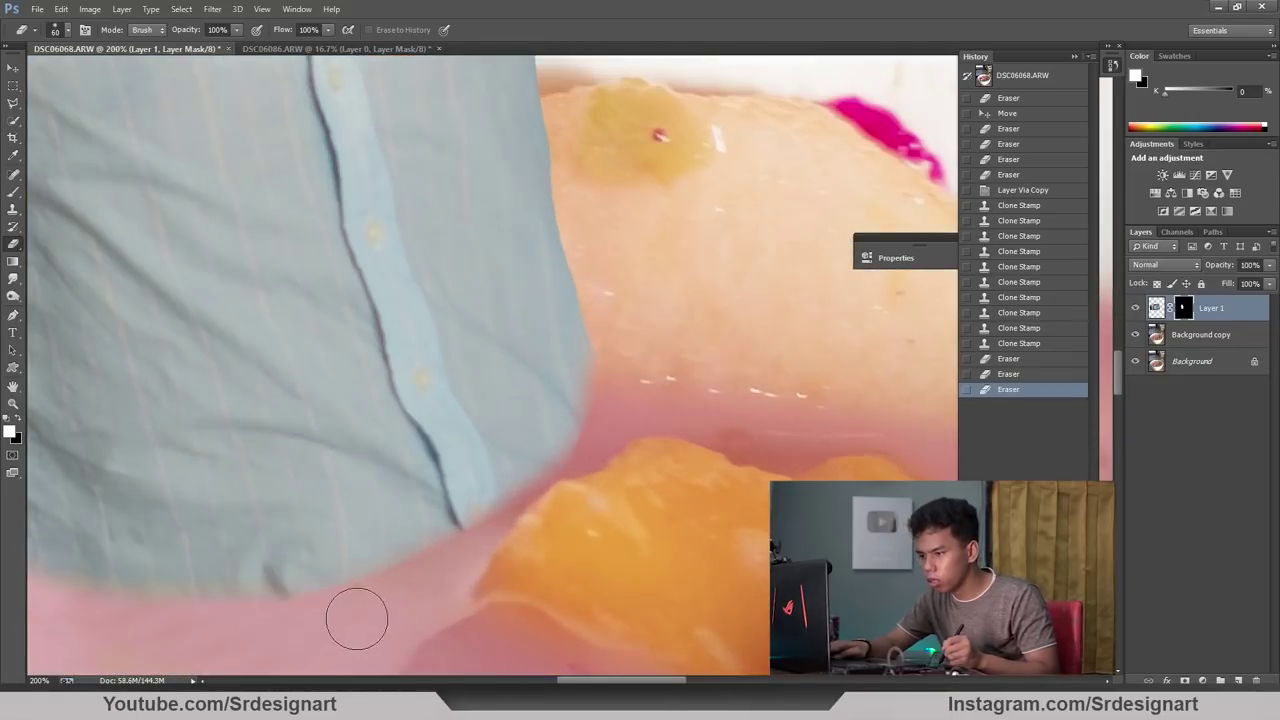
pyautogui.moveTo(357, 619); pyautogui.dragTo(286, 629)
pyautogui.hotkey('ctrl', '-')
pyautogui.hotkey('ctrl', '-')
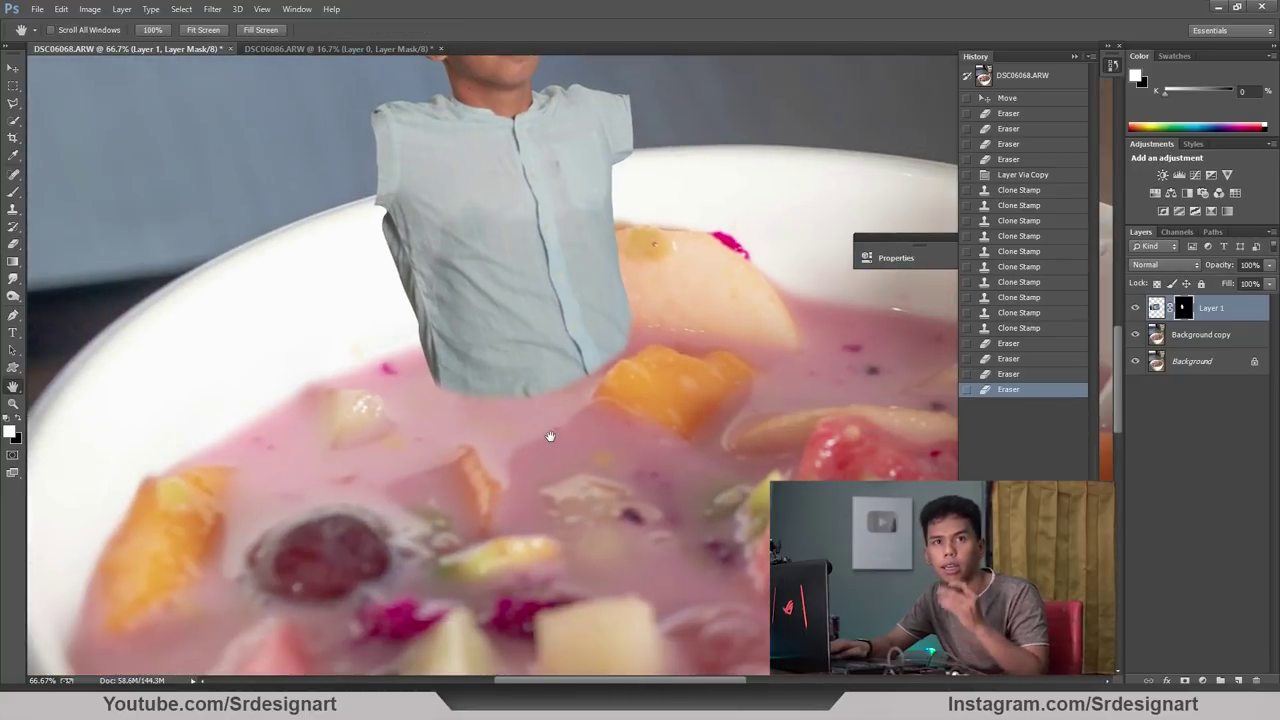
pyautogui.hotkey('ctrl', '+')
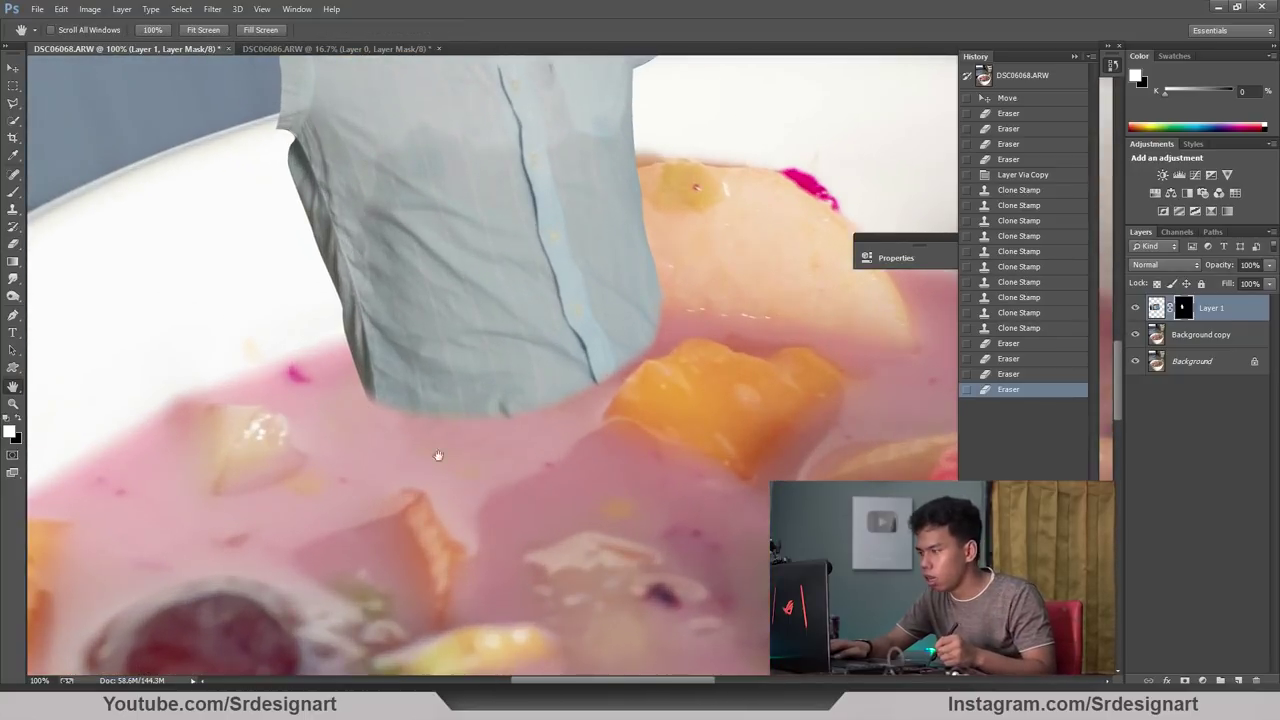
# Paint the shirt's bottom on the mask with a soft 20% opacity brush.
pyautogui.press('b')
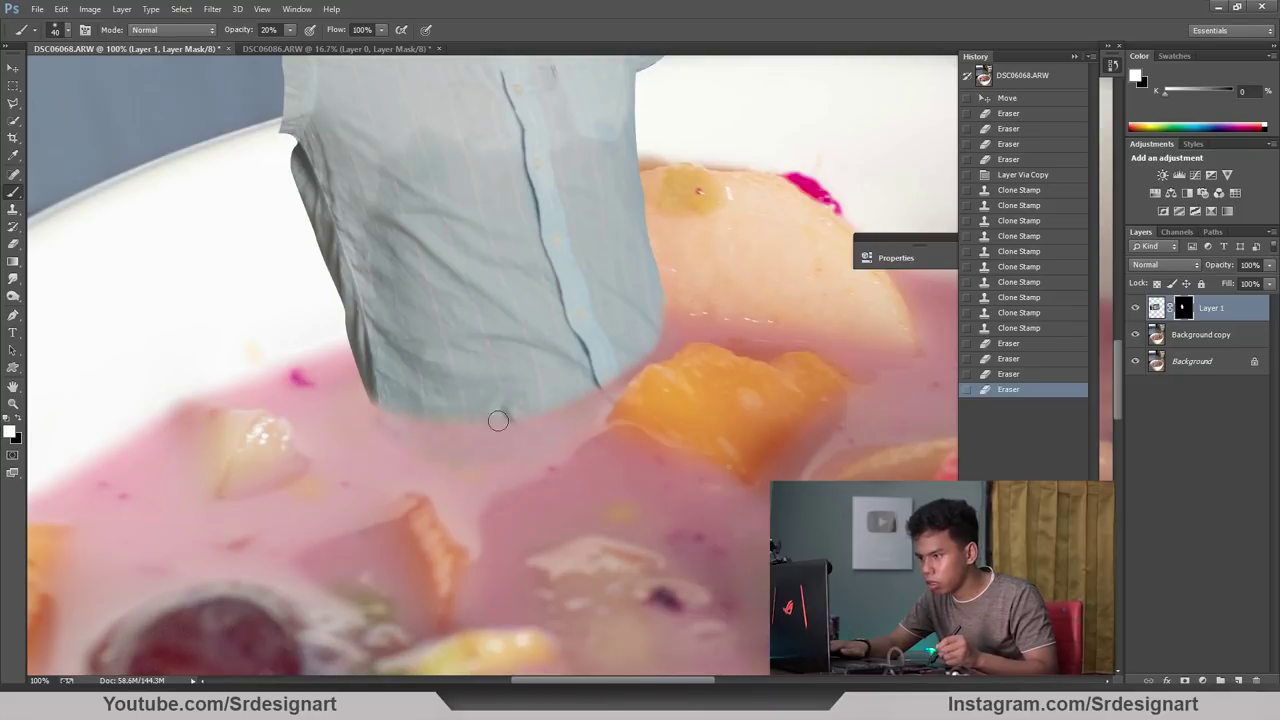
pyautogui.click(609, 388)
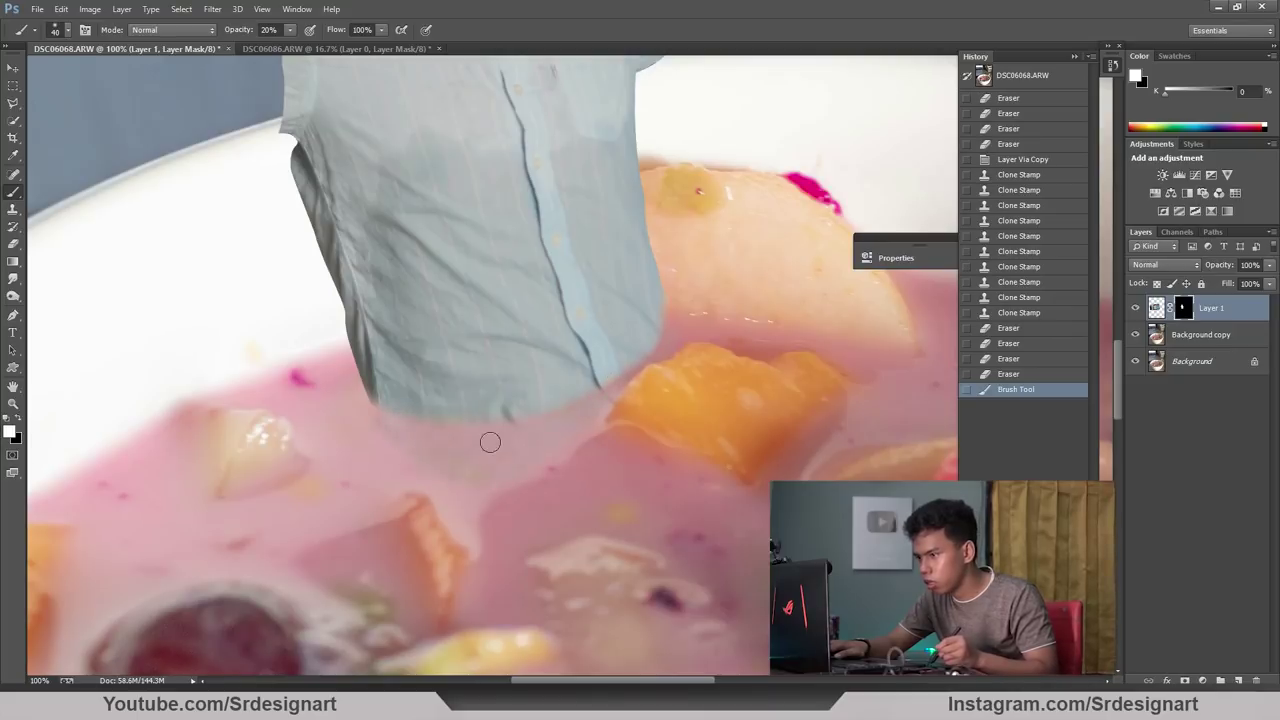
pyautogui.click(489, 440)
pyautogui.hotkey('ctrl', '-')
pyautogui.hotkey('ctrl', '-')
pyautogui.hotkey('ctrl', '-')
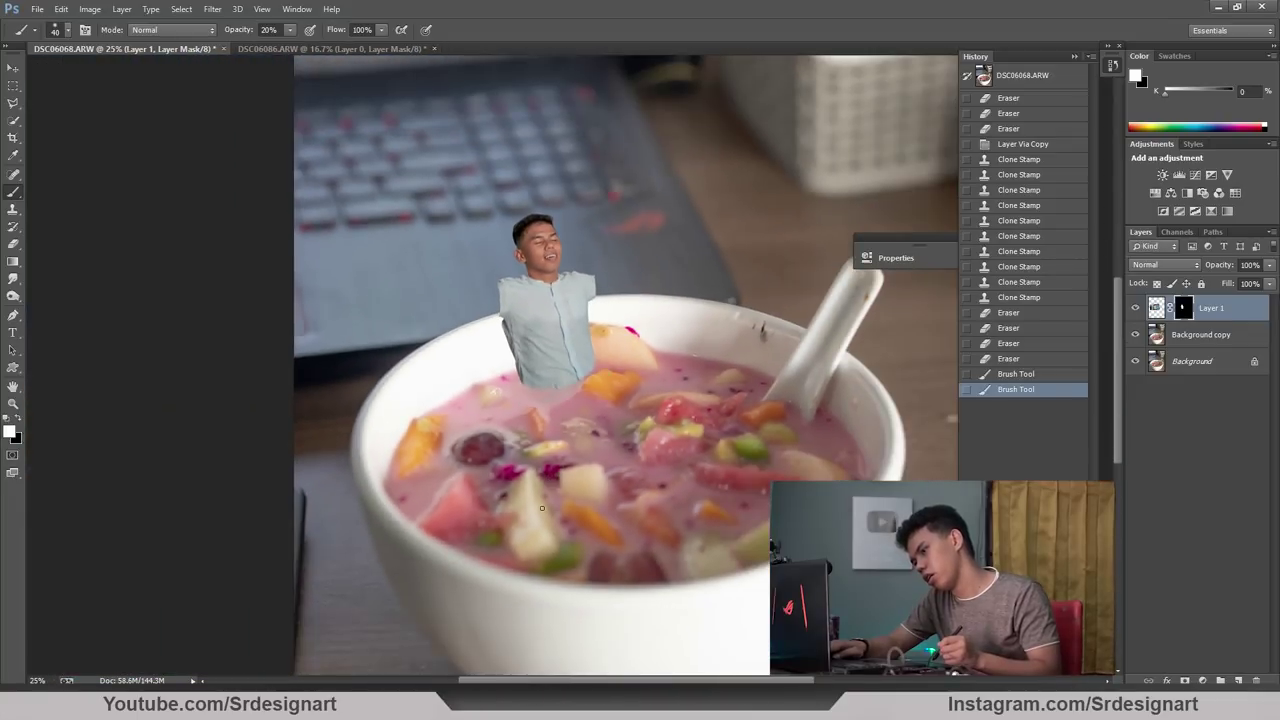
pyautogui.hotkey('ctrl', '+')
pyautogui.hotkey('ctrl', '+')
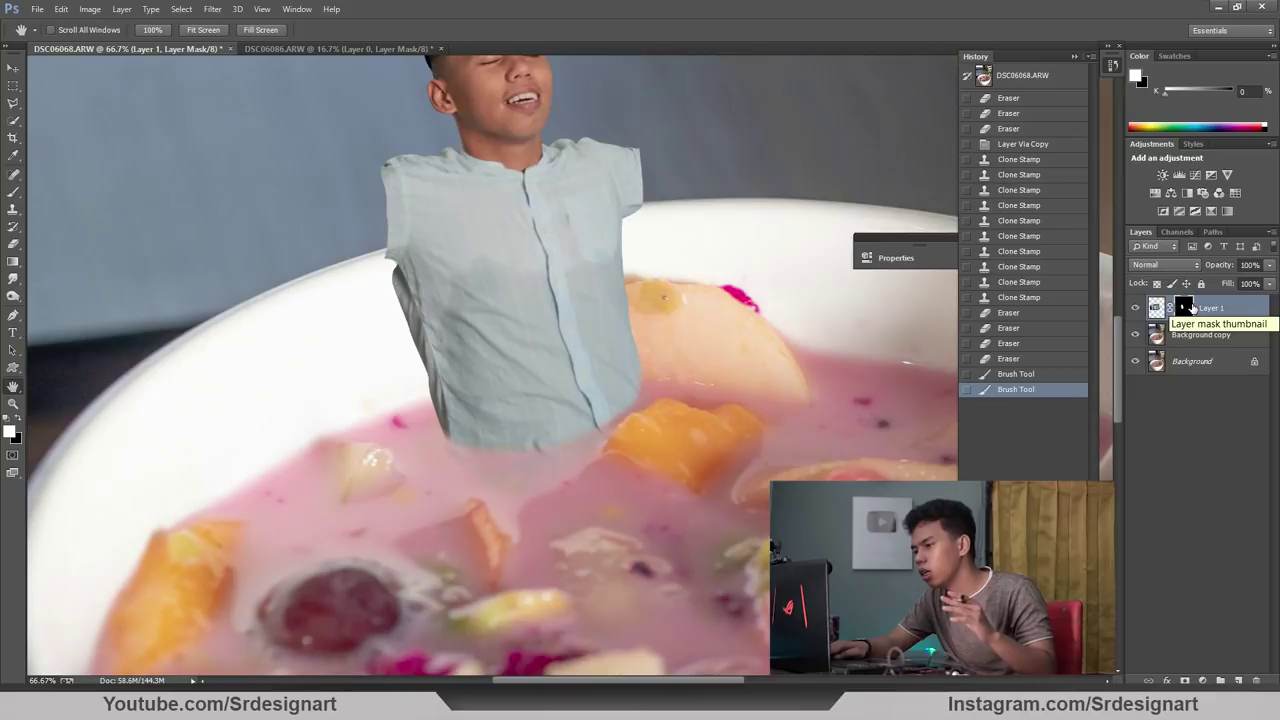
pyautogui.hotkey('ctrl', '+')
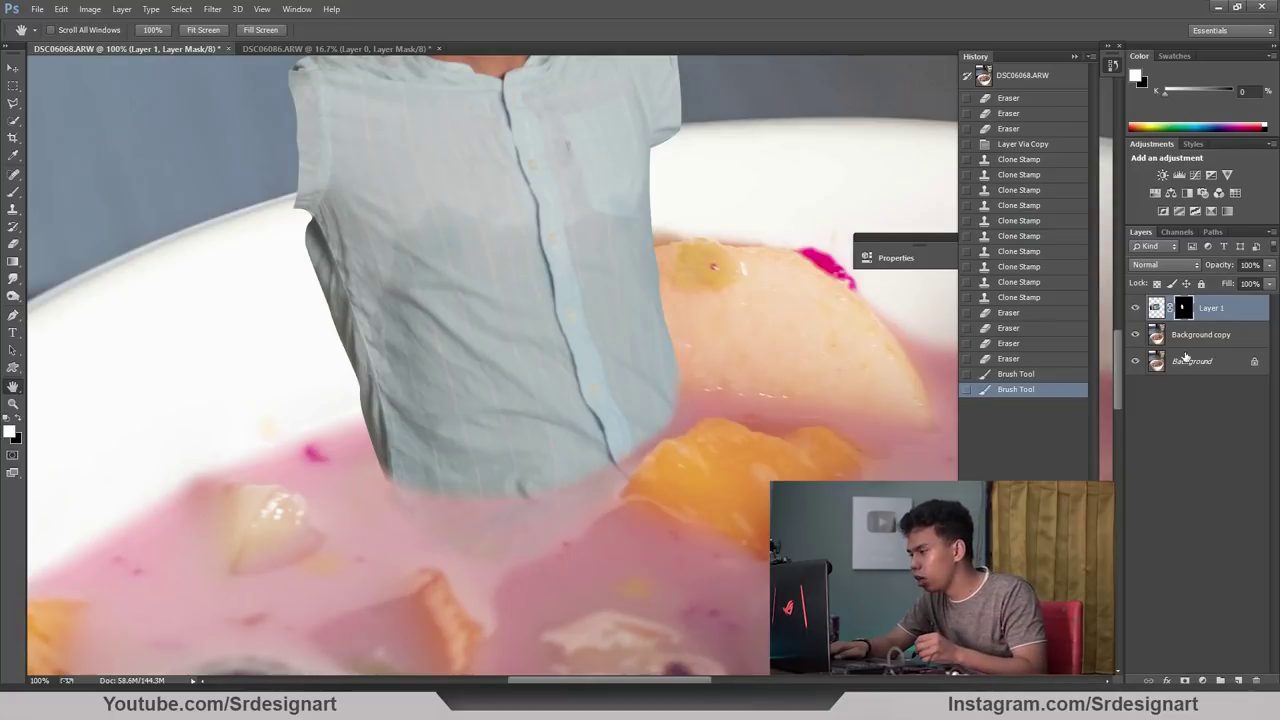
# Add a Curves adjustment clipped to Layer 1 with its mask filled black.
pyautogui.click(1204, 675)
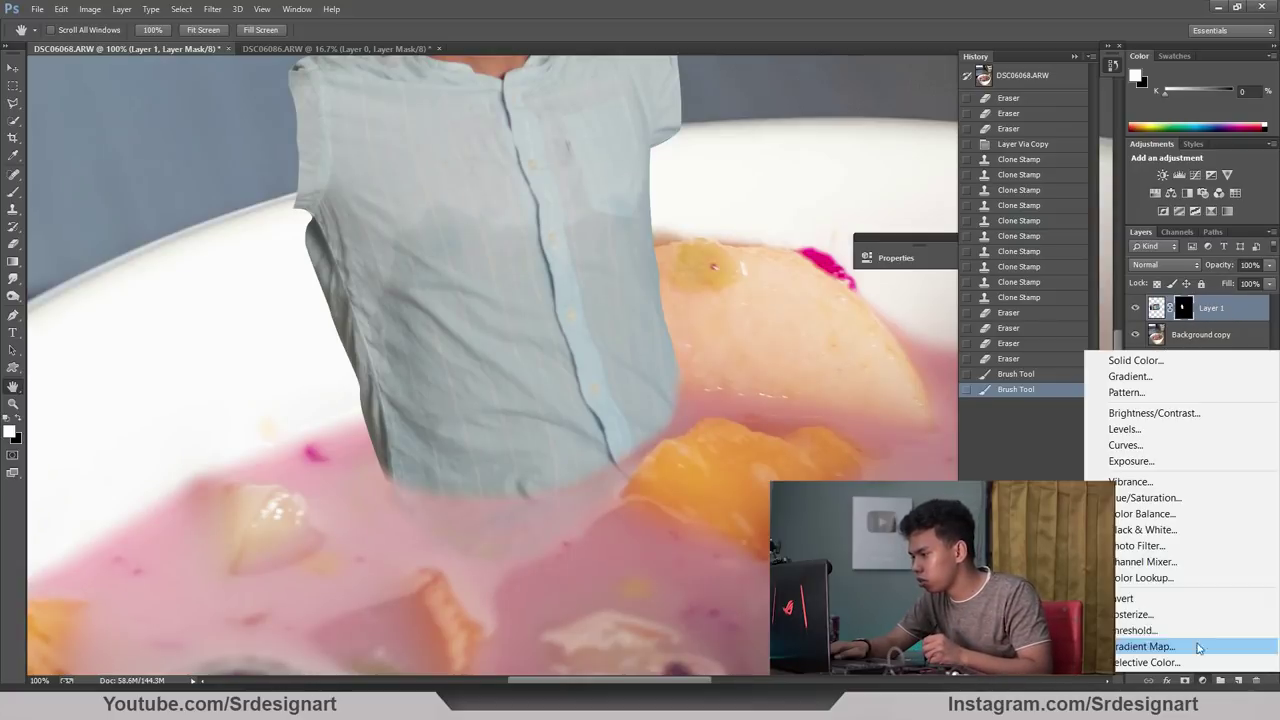
pyautogui.click(1130, 444)
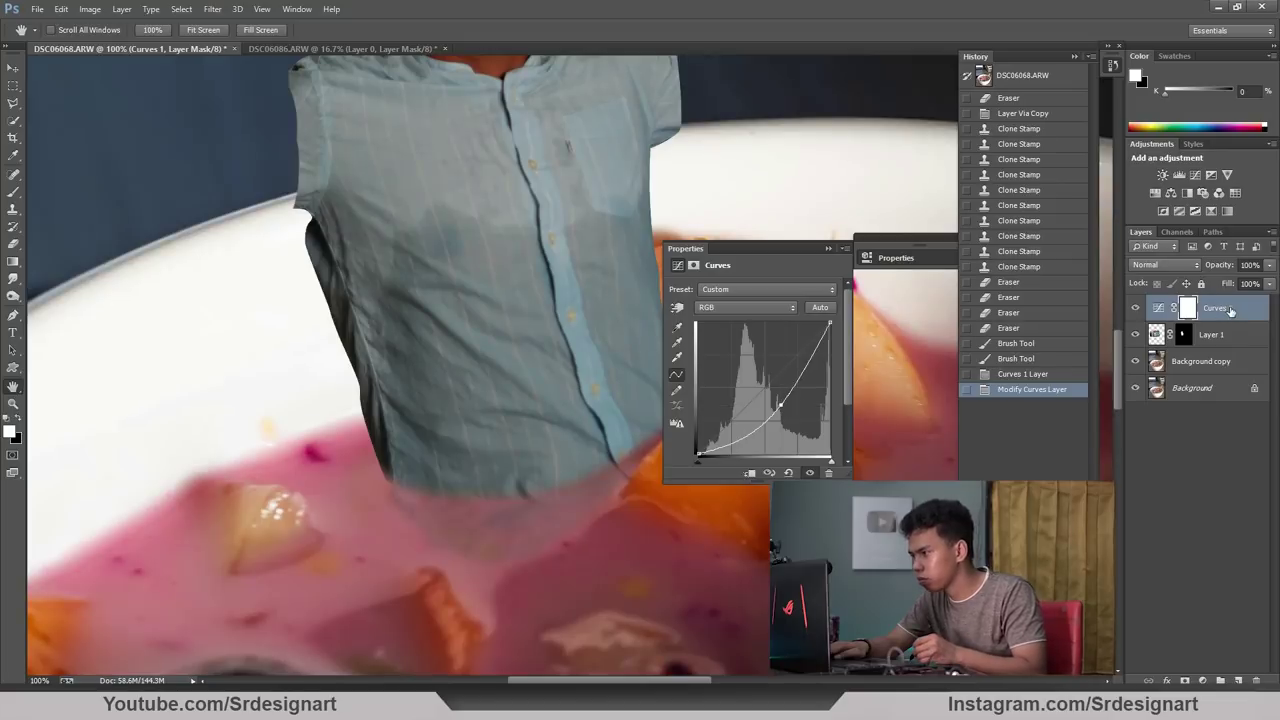
pyautogui.rightClick(1232, 317)
pyautogui.click(958, 301)
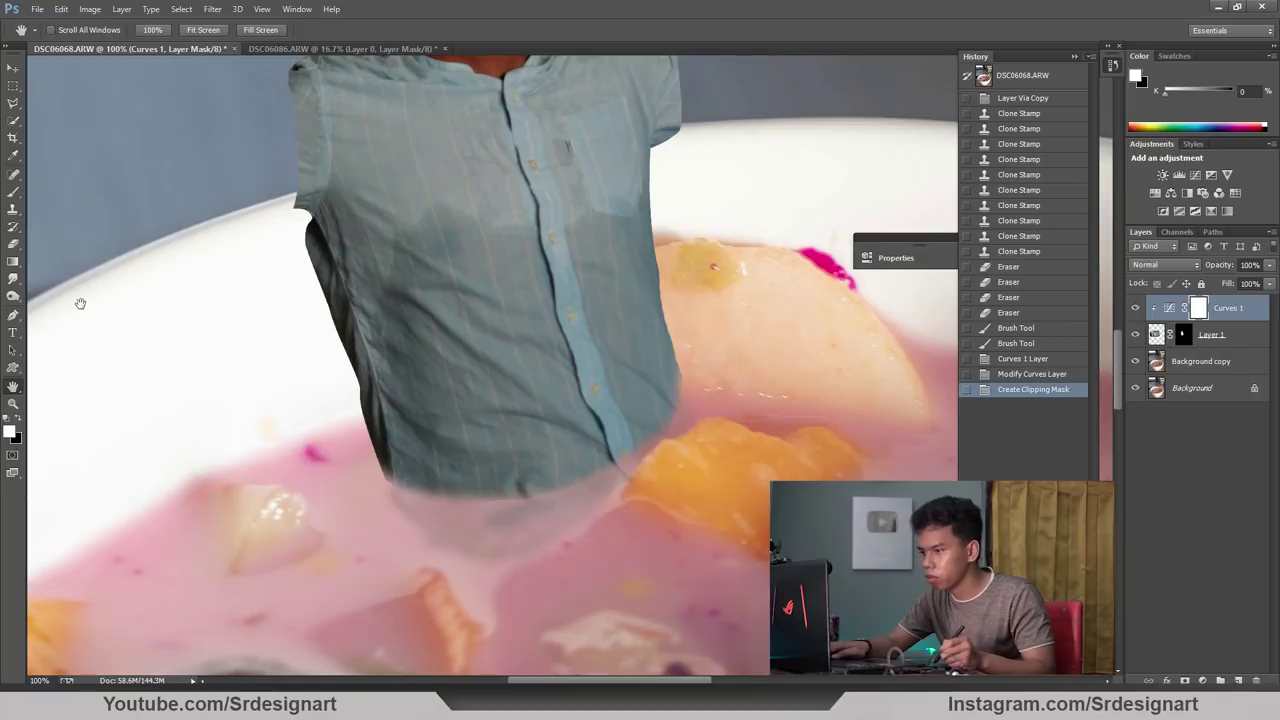
pyautogui.hotkey('alt', 'BackSpace')
# Paint the Curves mask with an 800 px brush at 59% opacity over the shirt bottom.
pyautogui.click(12, 196)
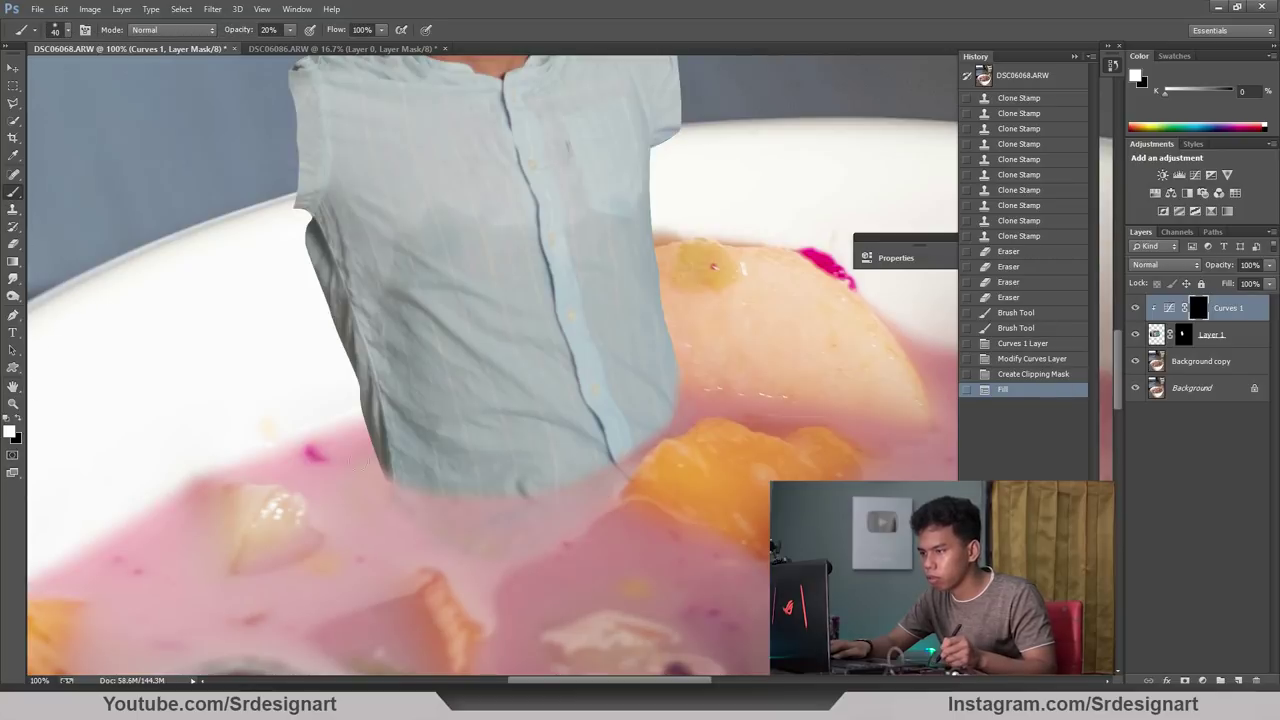
pyautogui.press(']')
pyautogui.press(']')
pyautogui.press(']')
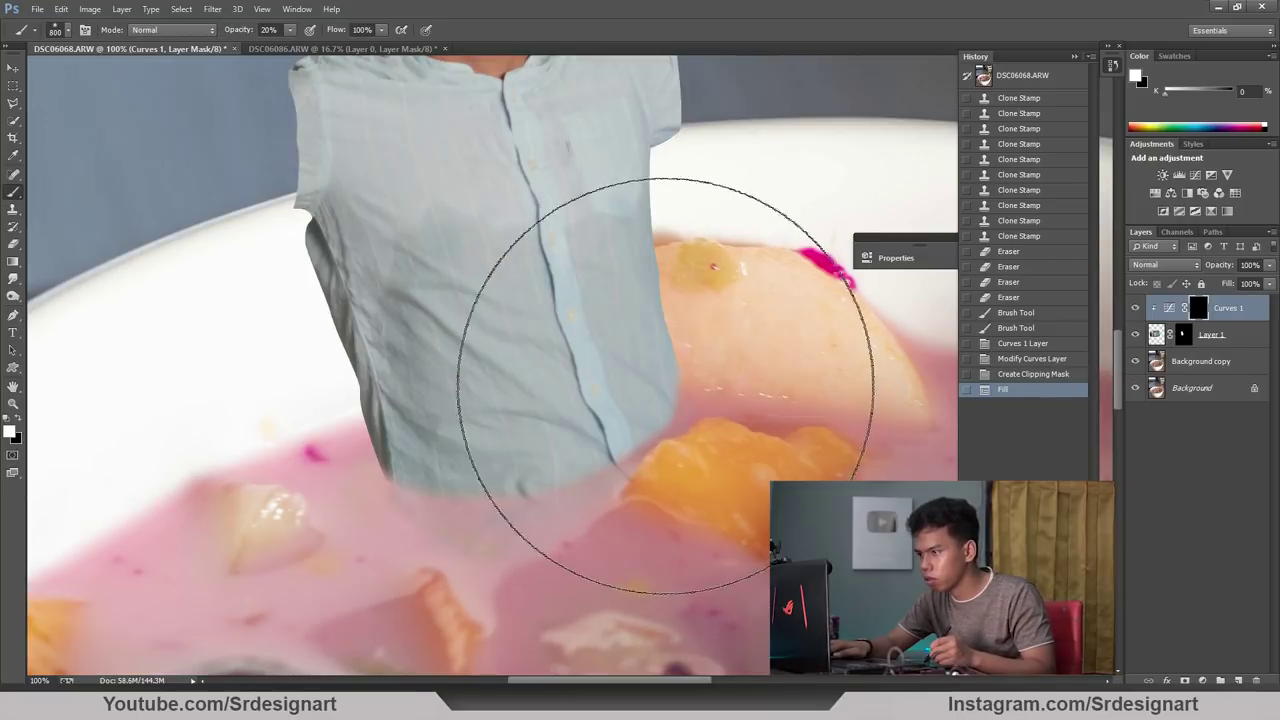
pyautogui.moveTo(464, 514)
pyautogui.mouseDown()
pyautogui.moveTo(535, 449)
pyautogui.moveTo(692, 392)
pyautogui.moveTo(386, 486)
pyautogui.mouseUp()
pyautogui.press('5')
pyautogui.press('9')
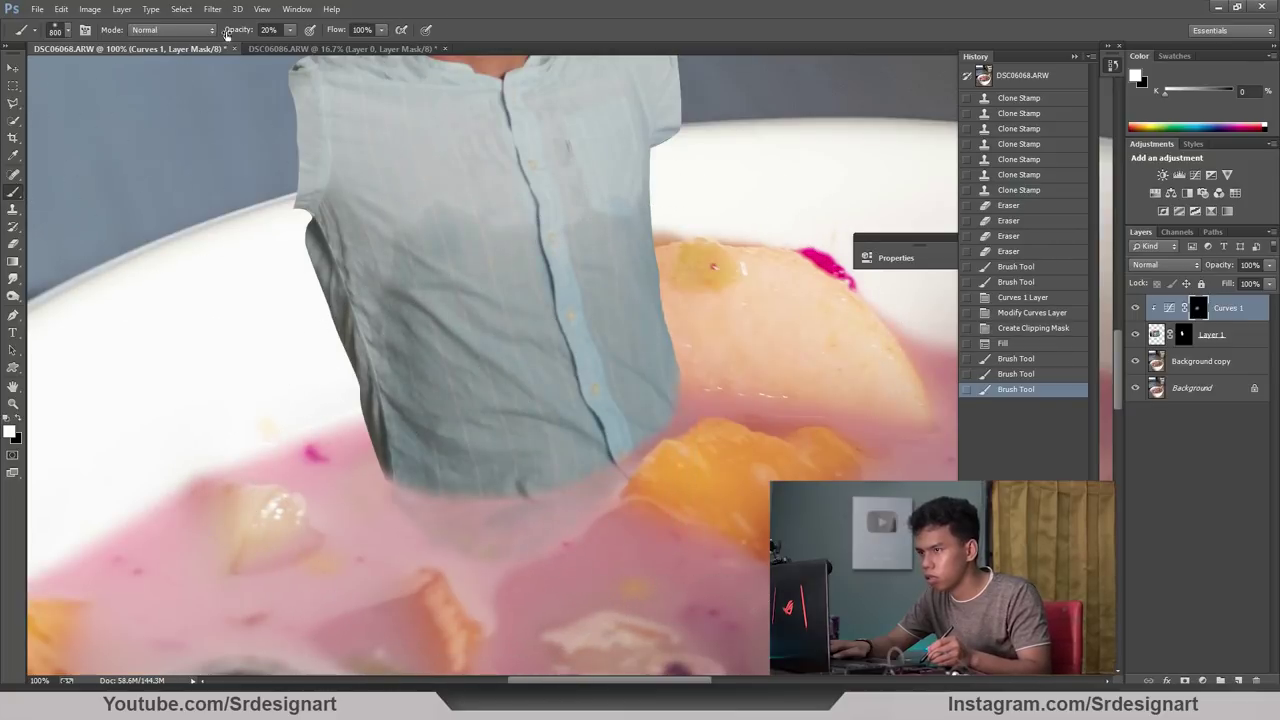
pyautogui.moveTo(514, 463); pyautogui.dragTo(491, 500)
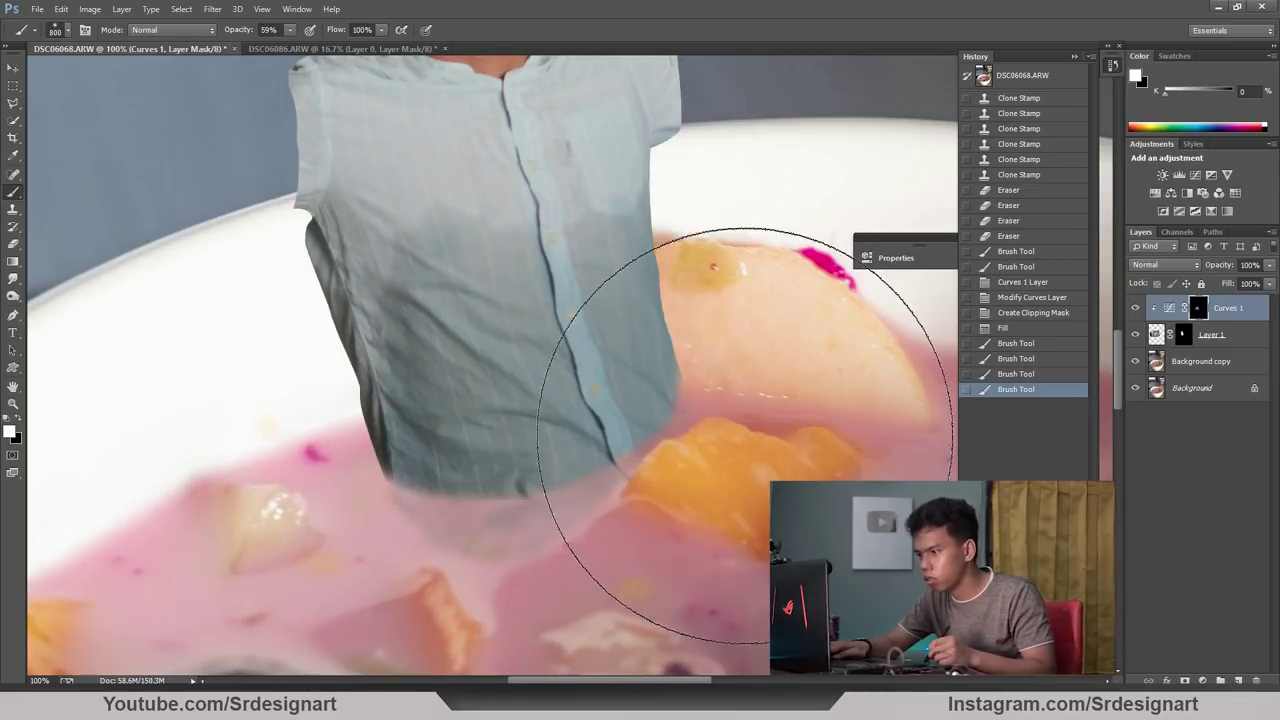
pyautogui.moveTo(741, 459)
pyautogui.mouseDown()
pyautogui.moveTo(557, 500)
pyautogui.moveTo(606, 478)
pyautogui.mouseUp()
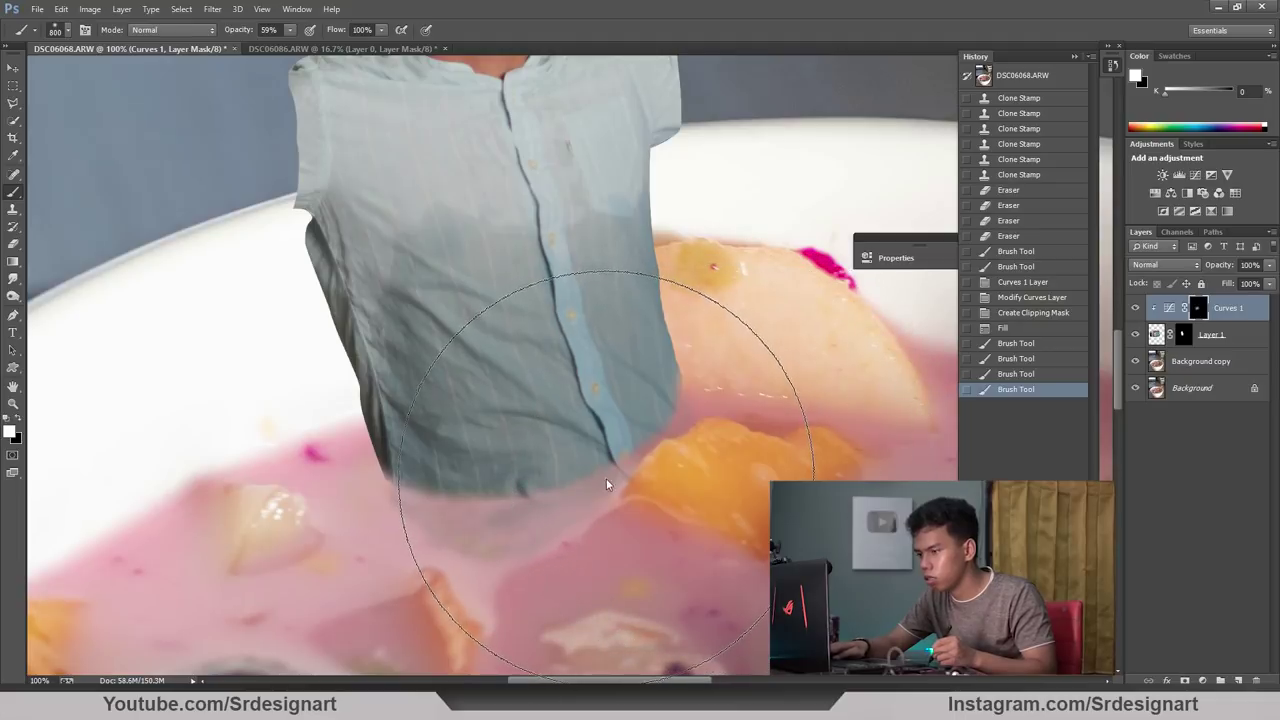
# Review the darkened shirt at several zoom levels and select Layer 1.
pyautogui.hotkey('ctrl', '-')
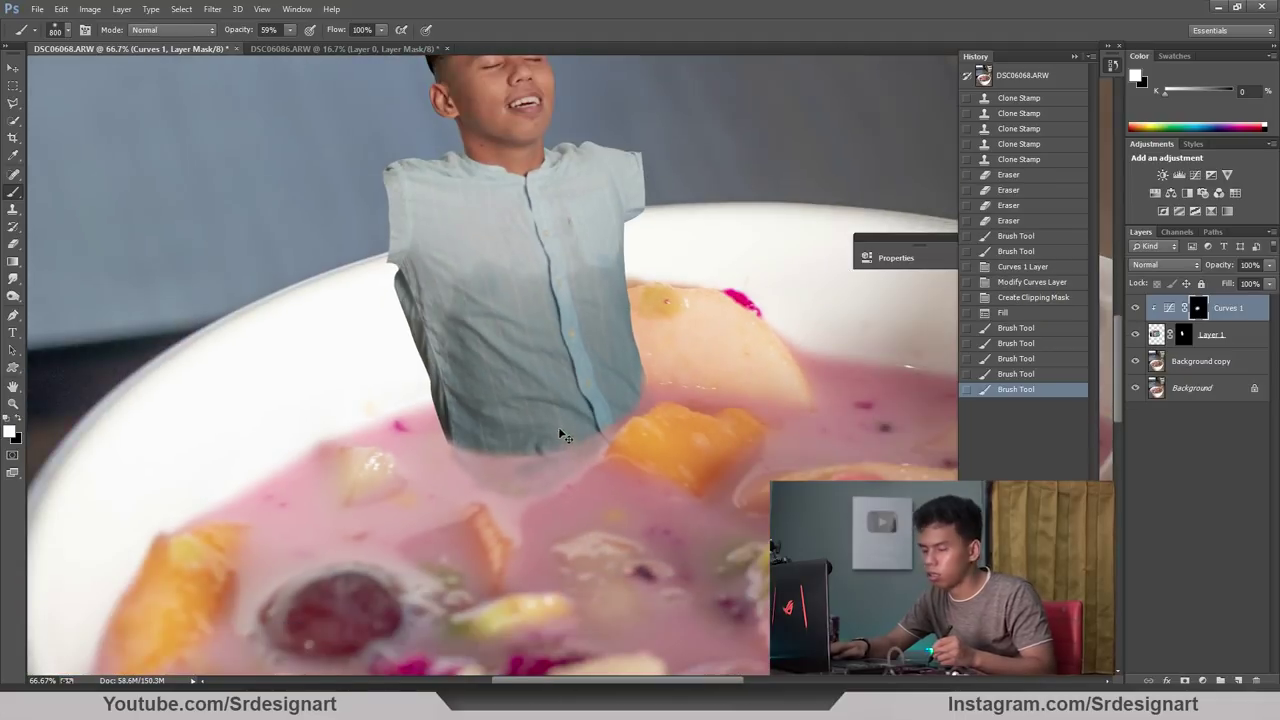
pyautogui.hotkey('ctrl', '-')
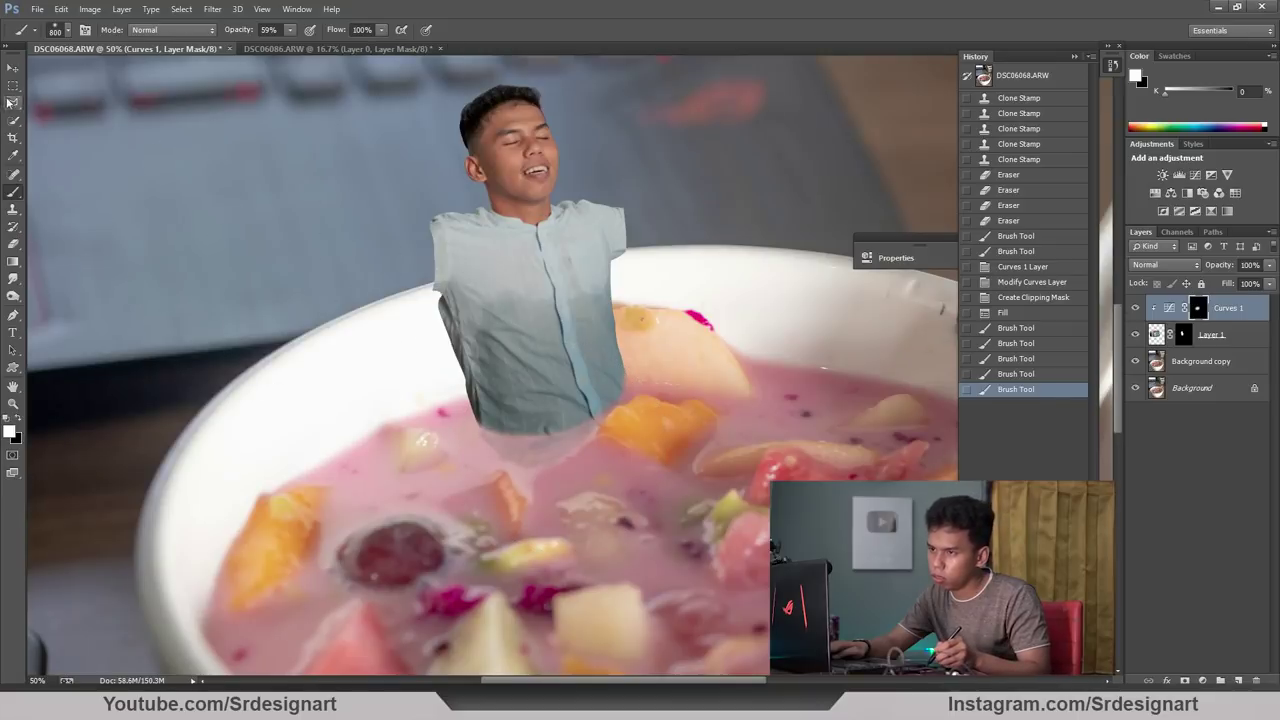
pyautogui.click(13, 67)
pyautogui.hotkey('ctrl', '-')
pyautogui.hotkey('ctrl', '-')
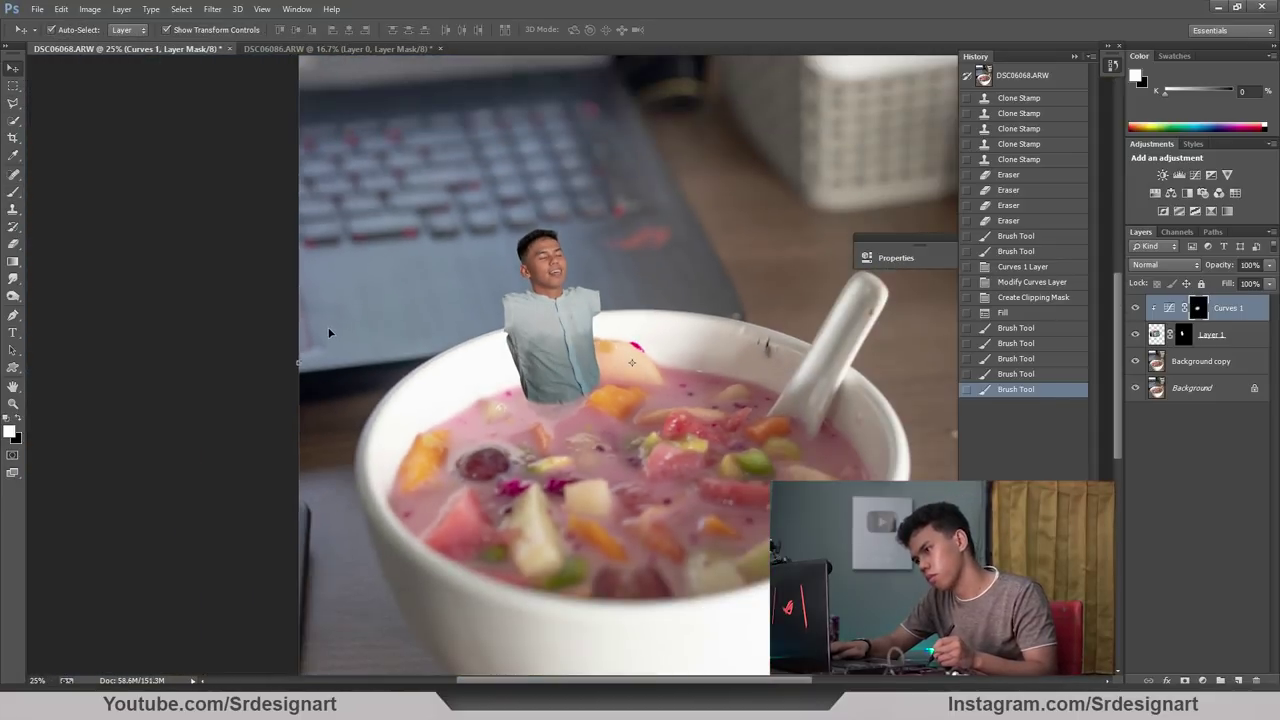
pyautogui.hotkey('ctrl', '+')
pyautogui.hotkey('ctrl', '+')
pyautogui.hotkey('ctrl', '+')
pyautogui.moveTo(366, 354); pyautogui.dragTo(509, 375)
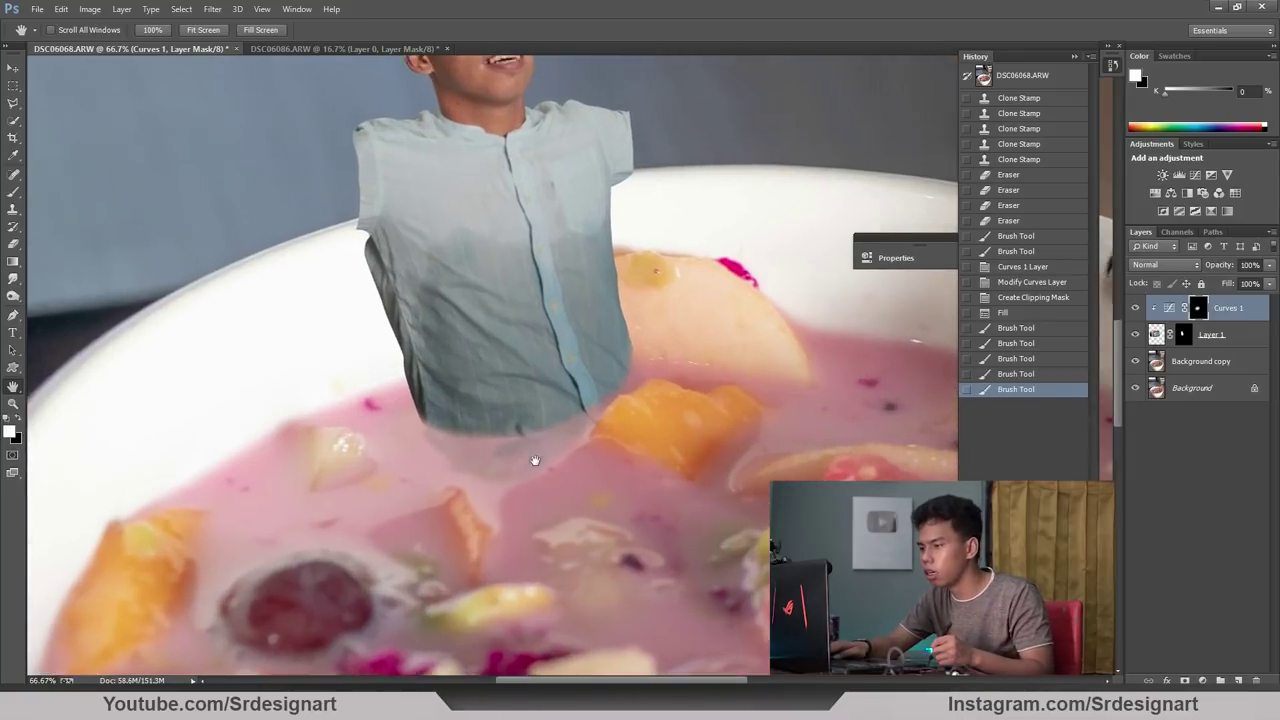
pyautogui.hotkey('ctrl', '+')
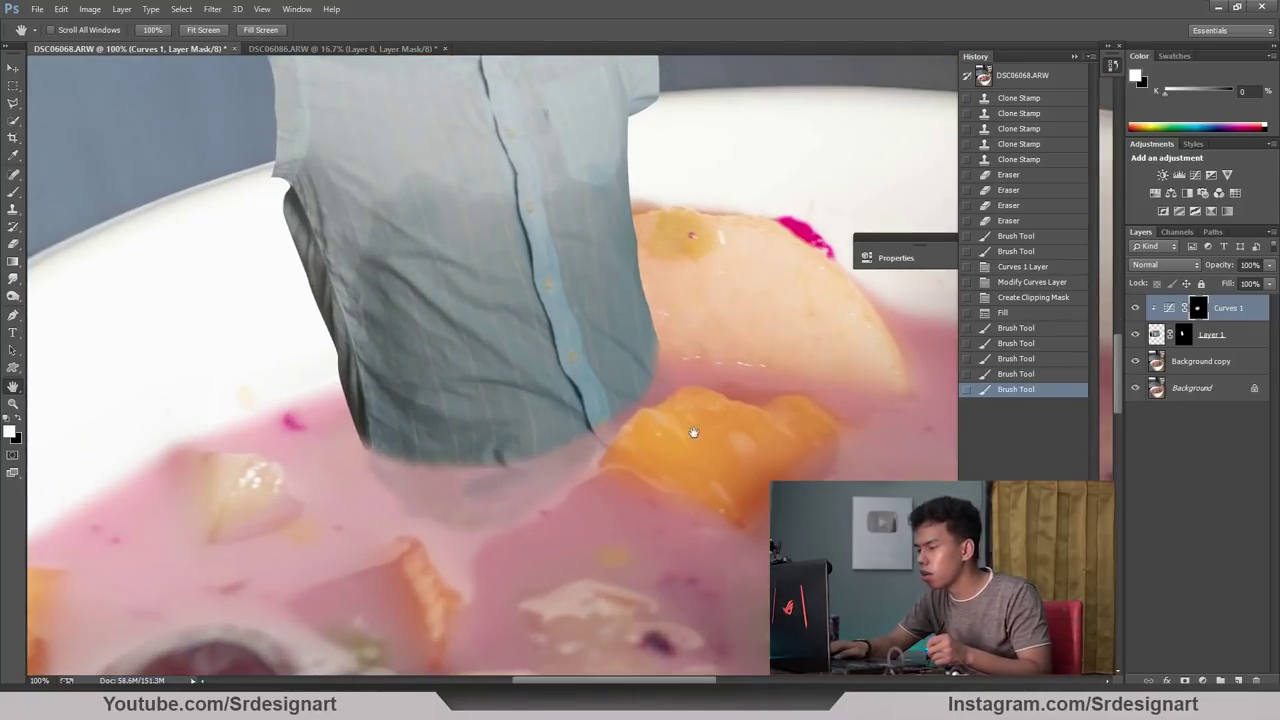
pyautogui.click(1189, 344)
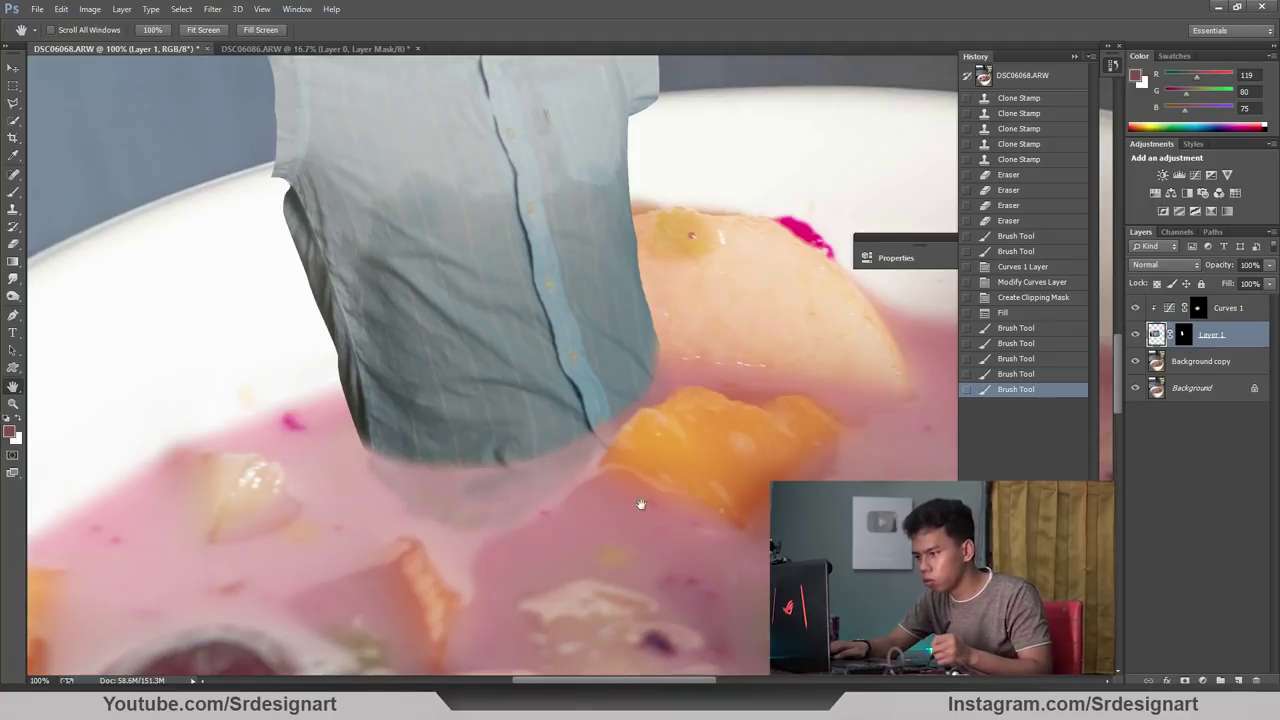
# Add a Color Balance adjustment with midtones pushed to -35 magenta.
pyautogui.hotkey('ctrl', '-')
pyautogui.hotkey('ctrl', '-')
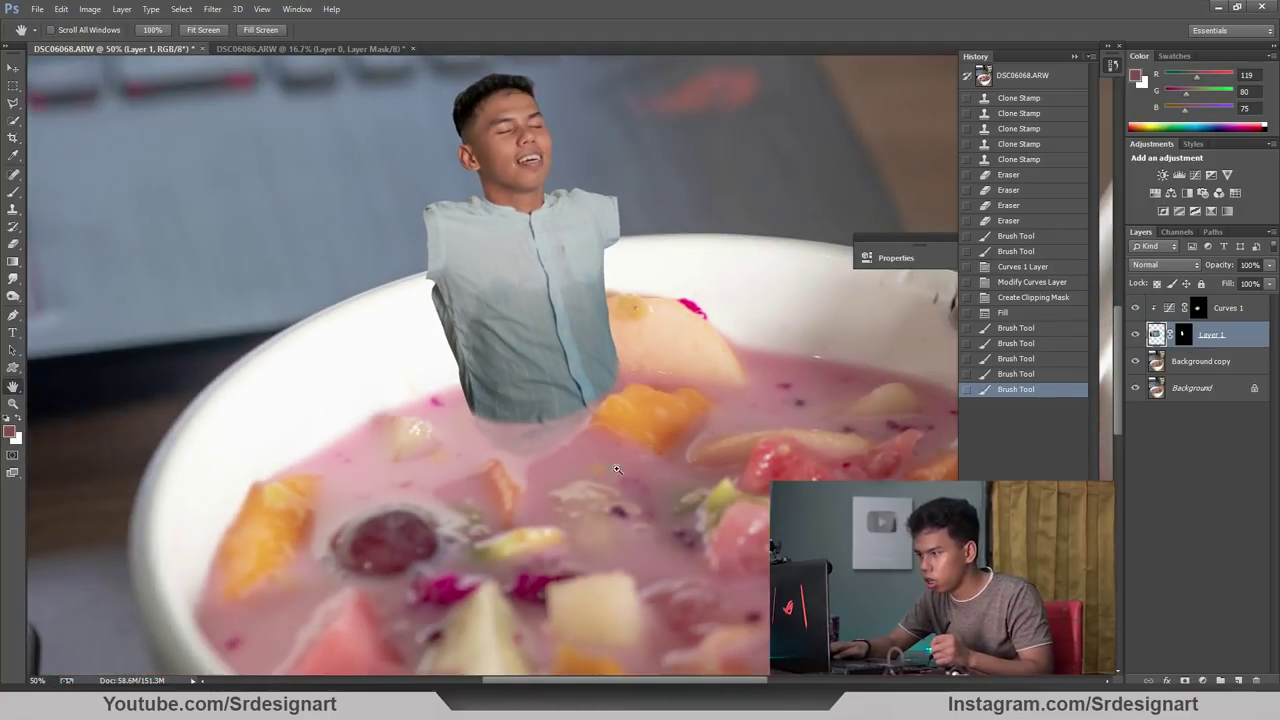
pyautogui.hotkey('ctrl', '+')
pyautogui.hotkey('ctrl', '+')
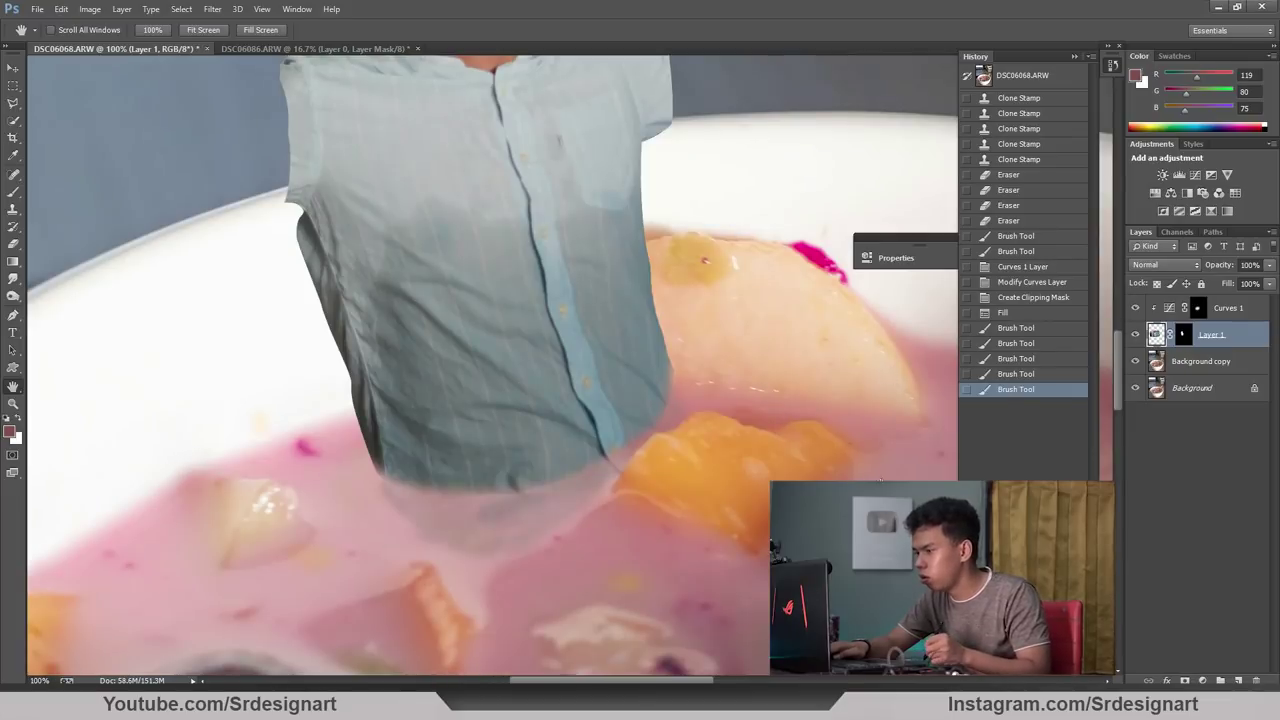
pyautogui.click(1202, 680)
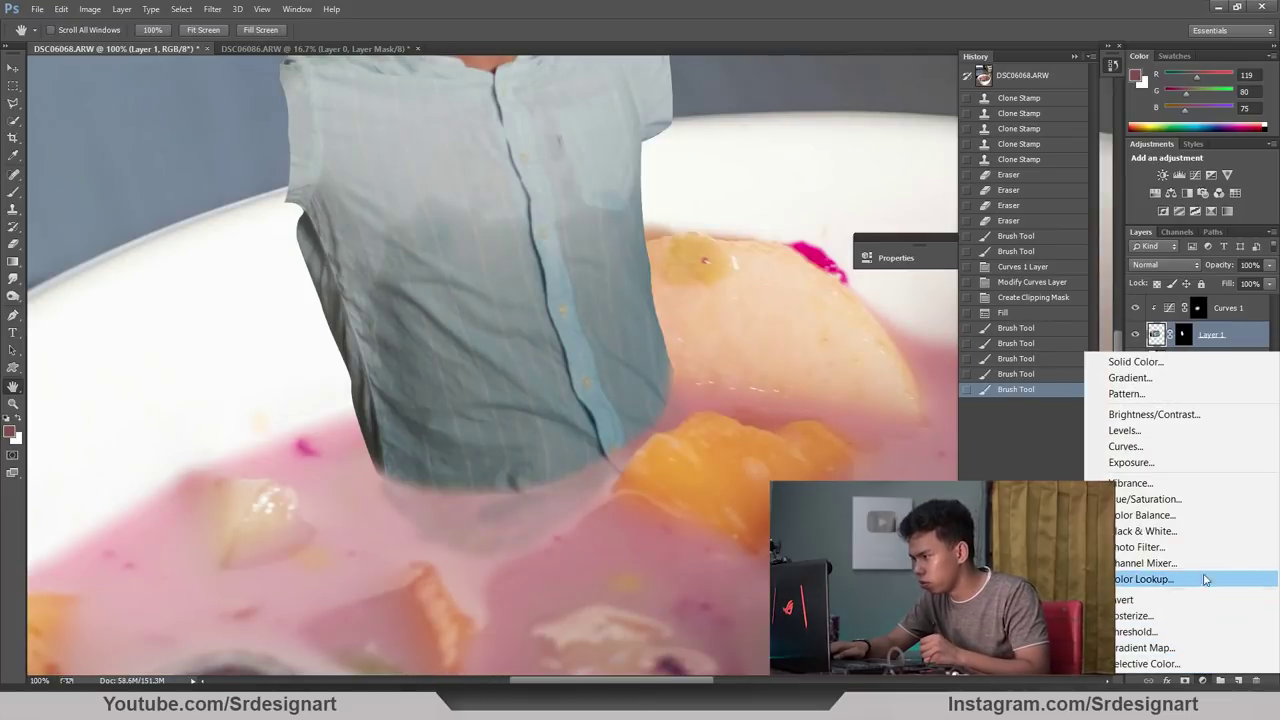
pyautogui.click(1196, 521)
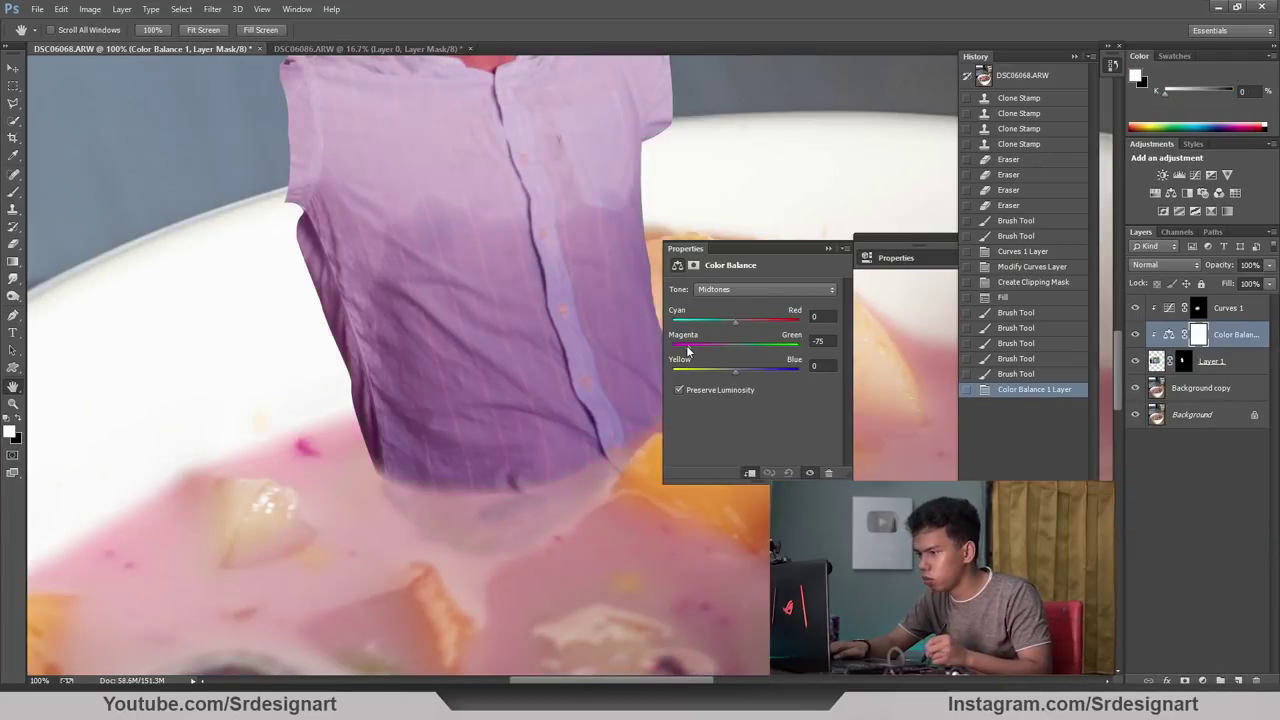
pyautogui.moveTo(703, 350); pyautogui.dragTo(701, 350)
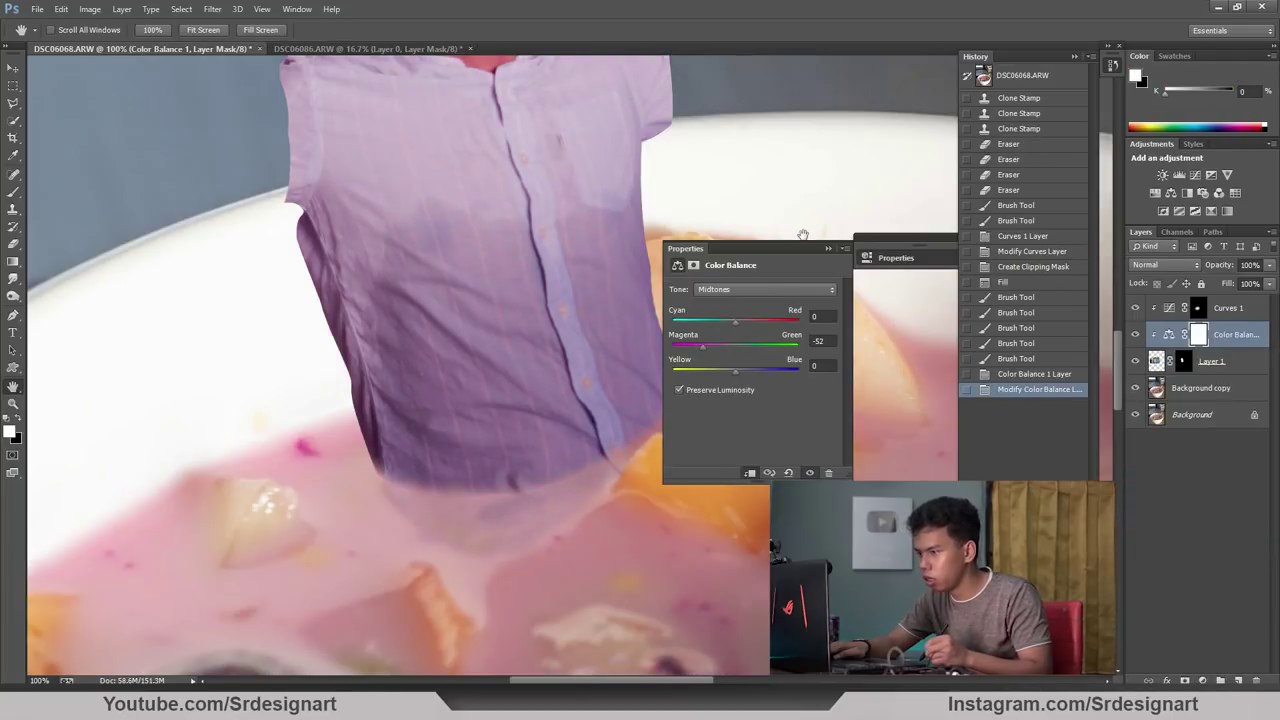
pyautogui.click(827, 249)
# Black out the Color Balance mask and paint the tint onto the submerged shirt.
pyautogui.hotkey('ctrl', 'BackSpace')
pyautogui.press('b')
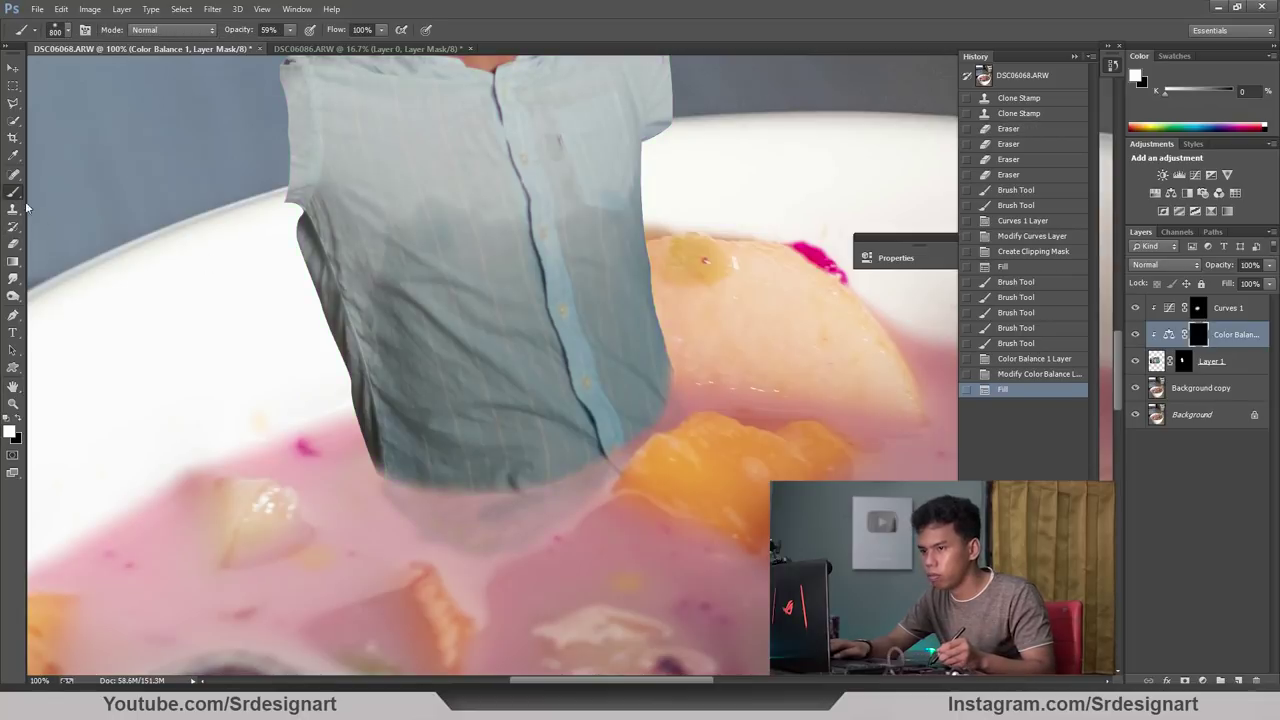
pyautogui.press('[')
pyautogui.press('[')
pyautogui.press('[')
pyautogui.press('[')
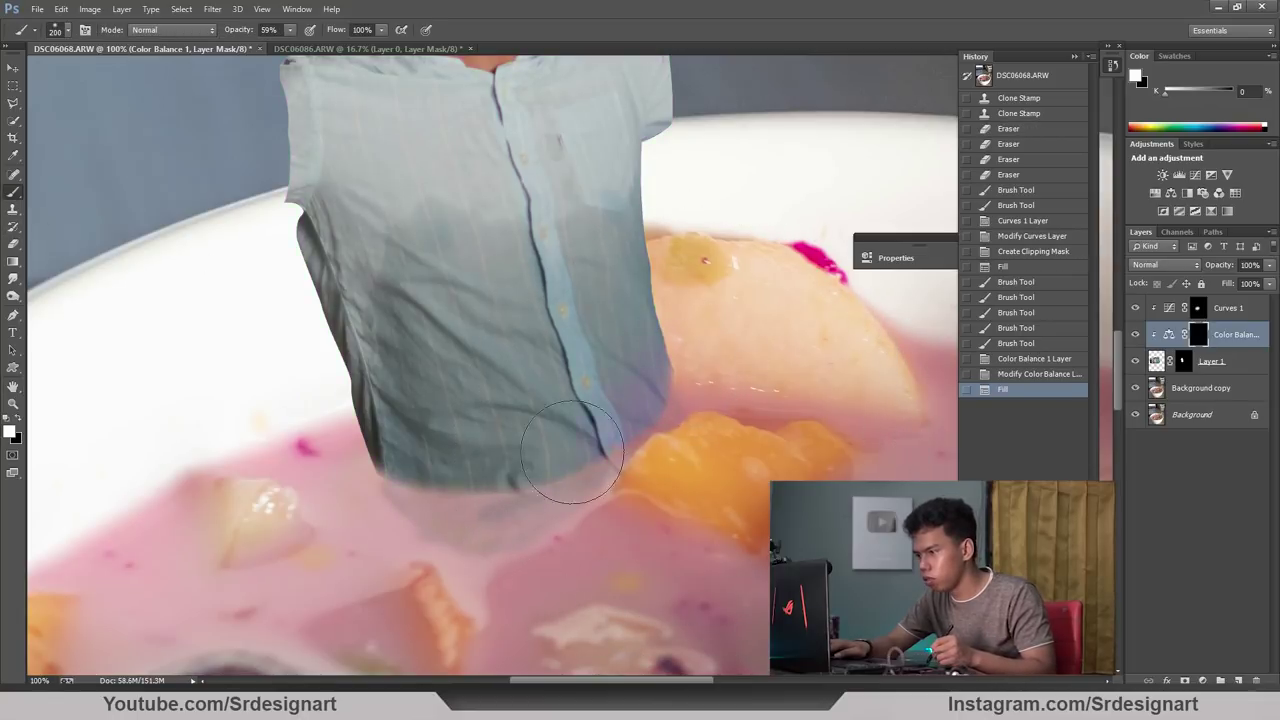
pyautogui.press(']')
pyautogui.moveTo(571, 452)
pyautogui.mouseDown()
pyautogui.moveTo(405, 485)
pyautogui.moveTo(540, 470)
pyautogui.mouseUp()
pyautogui.moveTo(400, 445); pyautogui.dragTo(460, 480)
pyautogui.press(']')
pyautogui.press(']')
pyautogui.press(']')
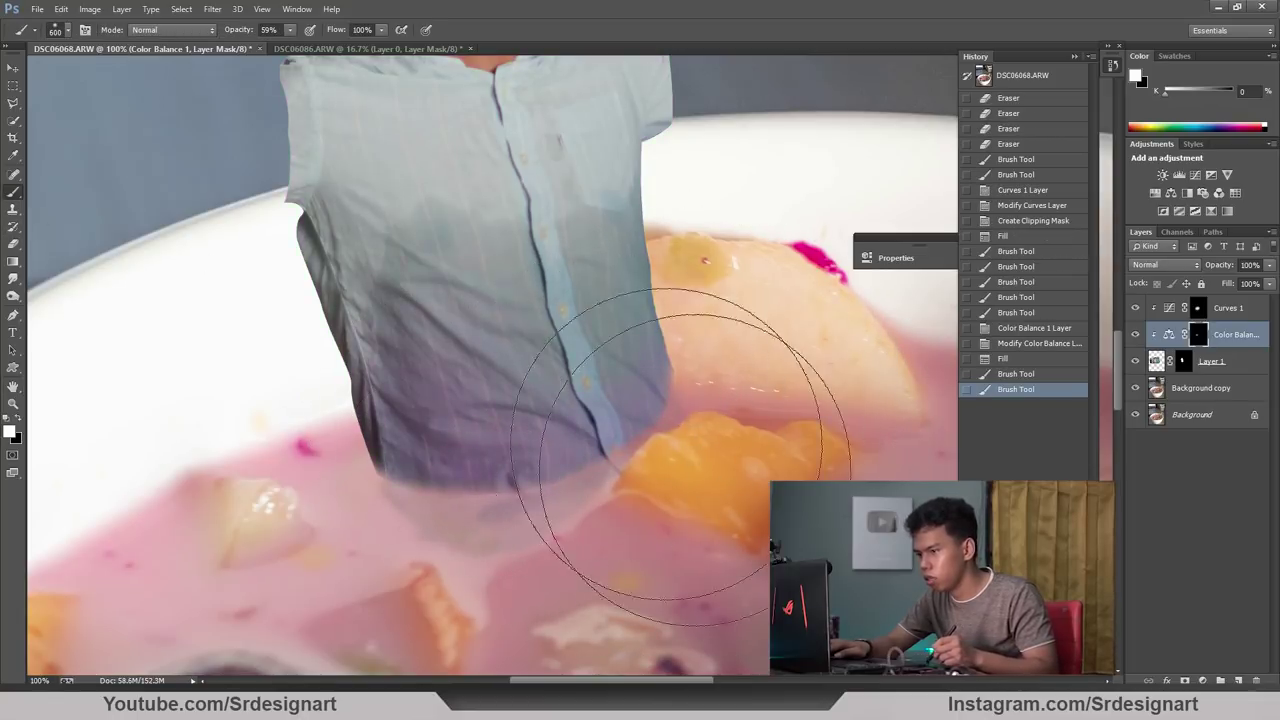
# Raise the Color Balance midtones to +28 red and reframe the composite.
pyautogui.hotkey('ctrl', '-')
pyautogui.hotkey('ctrl', '-')
pyautogui.hotkey('ctrl', '-')
pyautogui.hotkey('ctrl', '+')
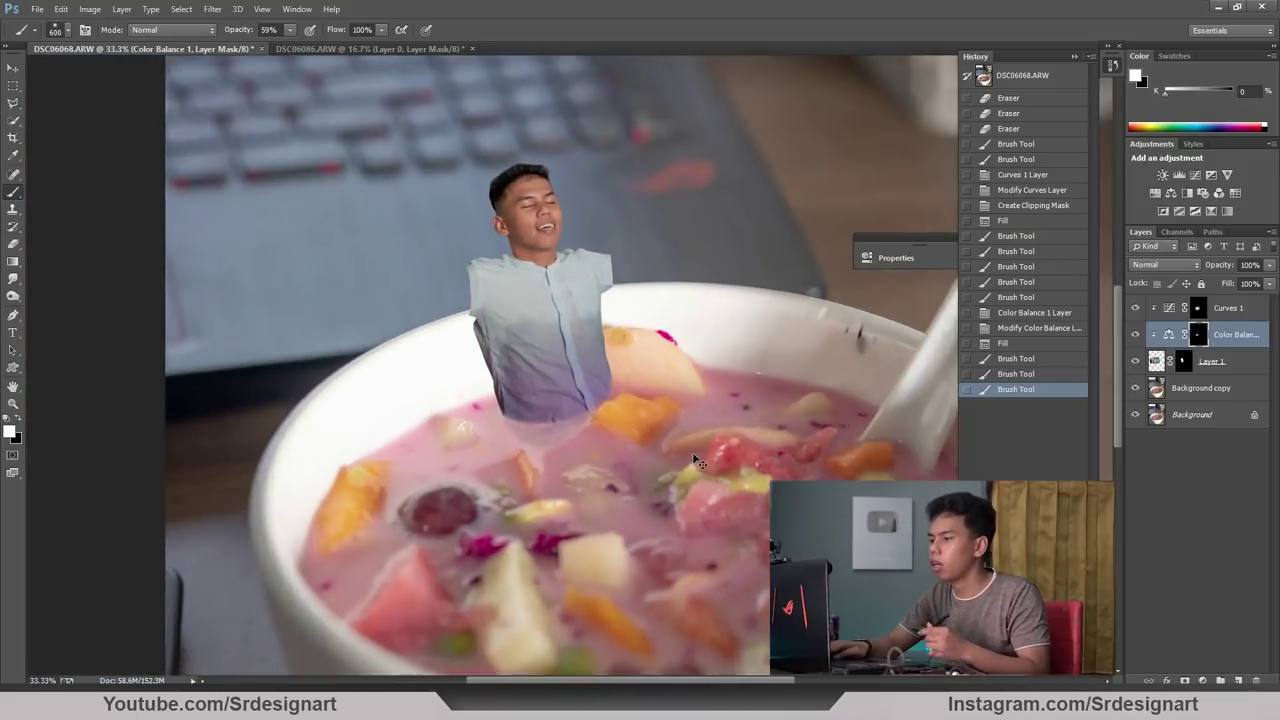
pyautogui.doubleClick(1172, 337)
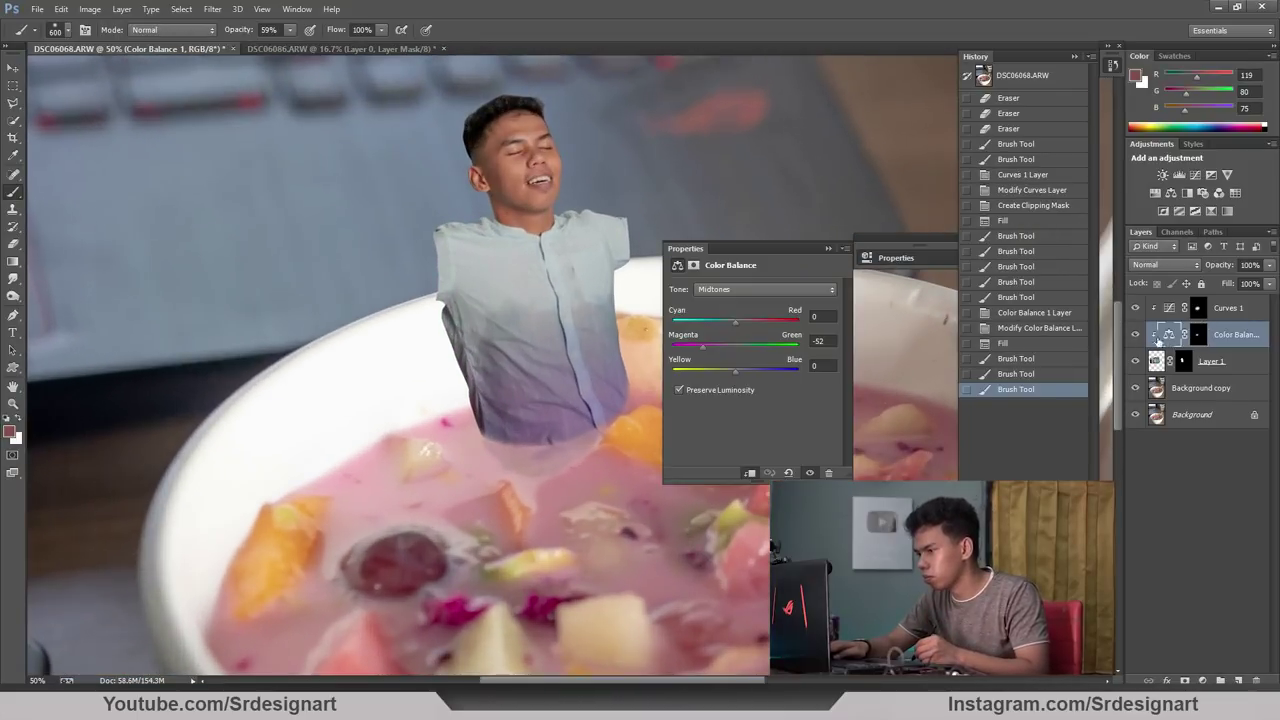
pyautogui.click(736, 322)
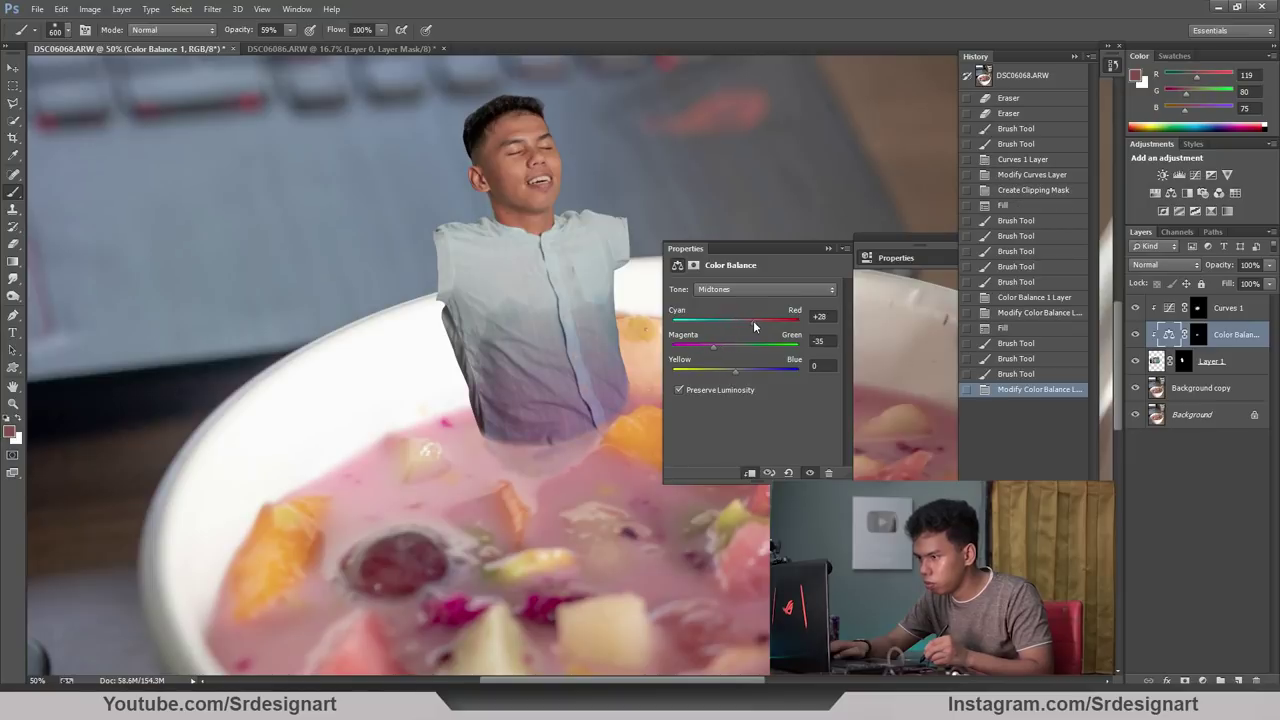
pyautogui.click(870, 257)
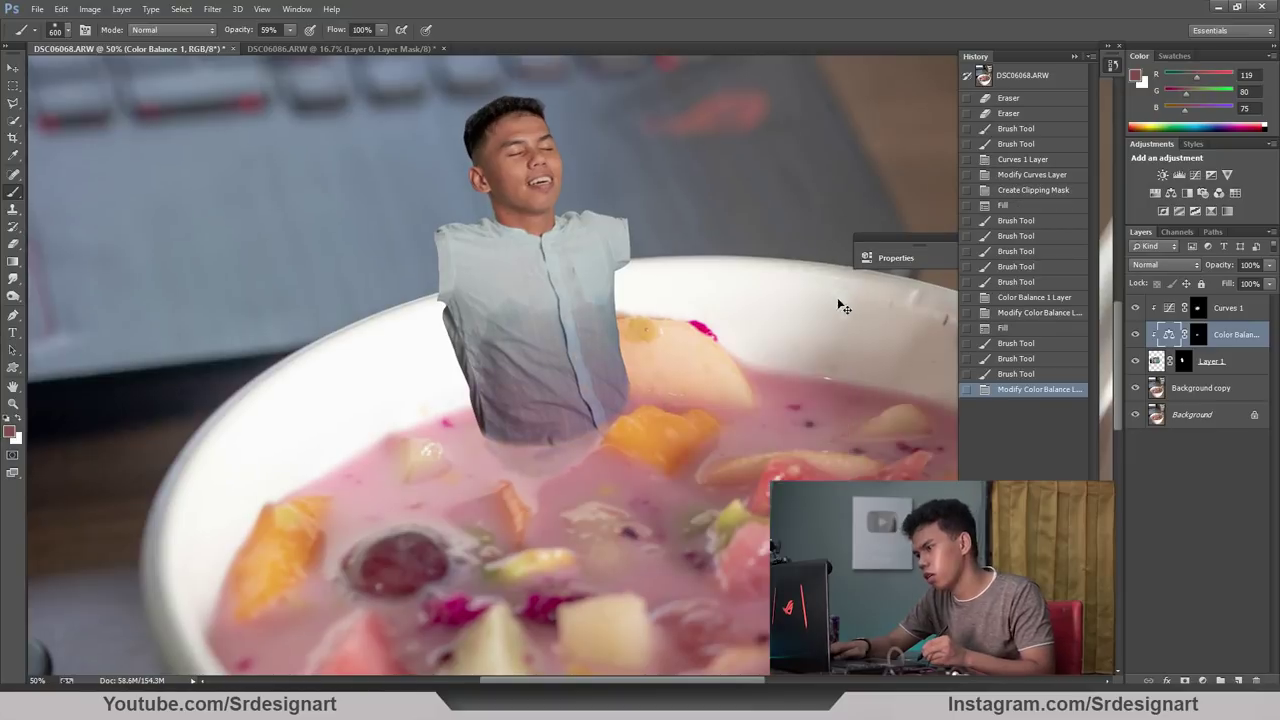
pyautogui.hotkey('ctrl', '0')
pyautogui.hotkey('ctrl', '+')
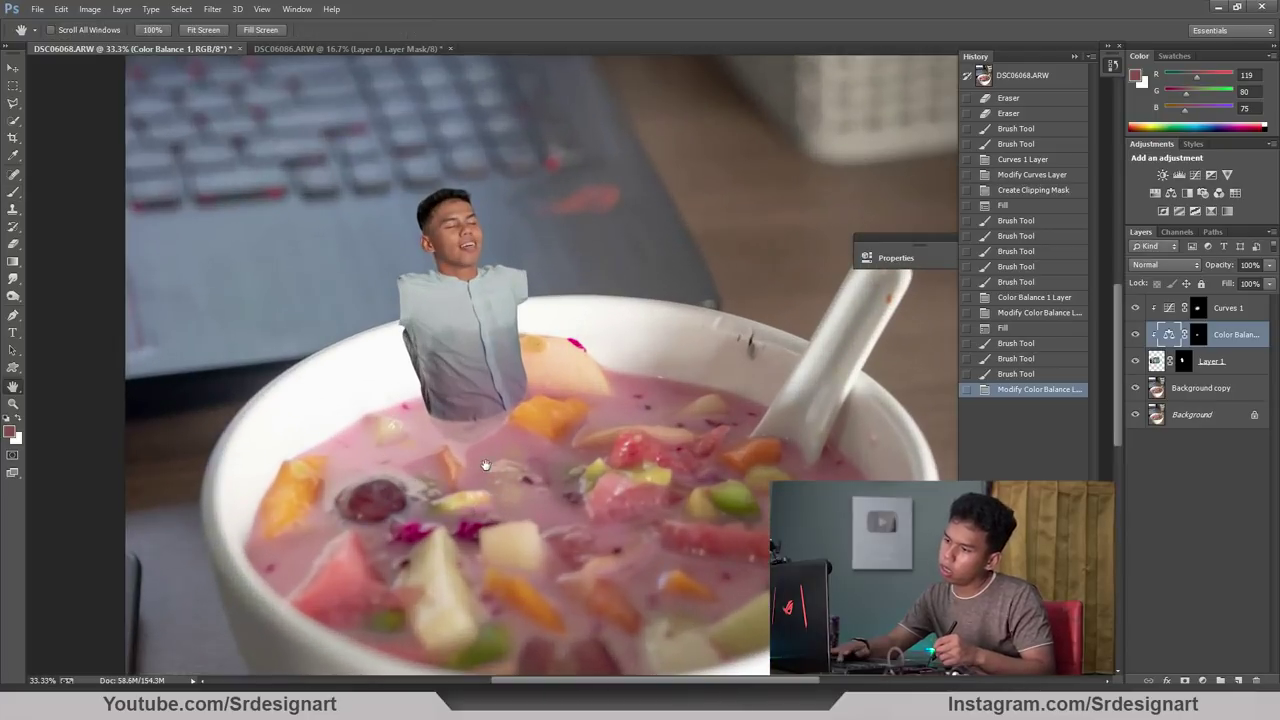
pyautogui.hotkey('ctrl', '+')
pyautogui.moveTo(445, 300); pyautogui.dragTo(455, 350)
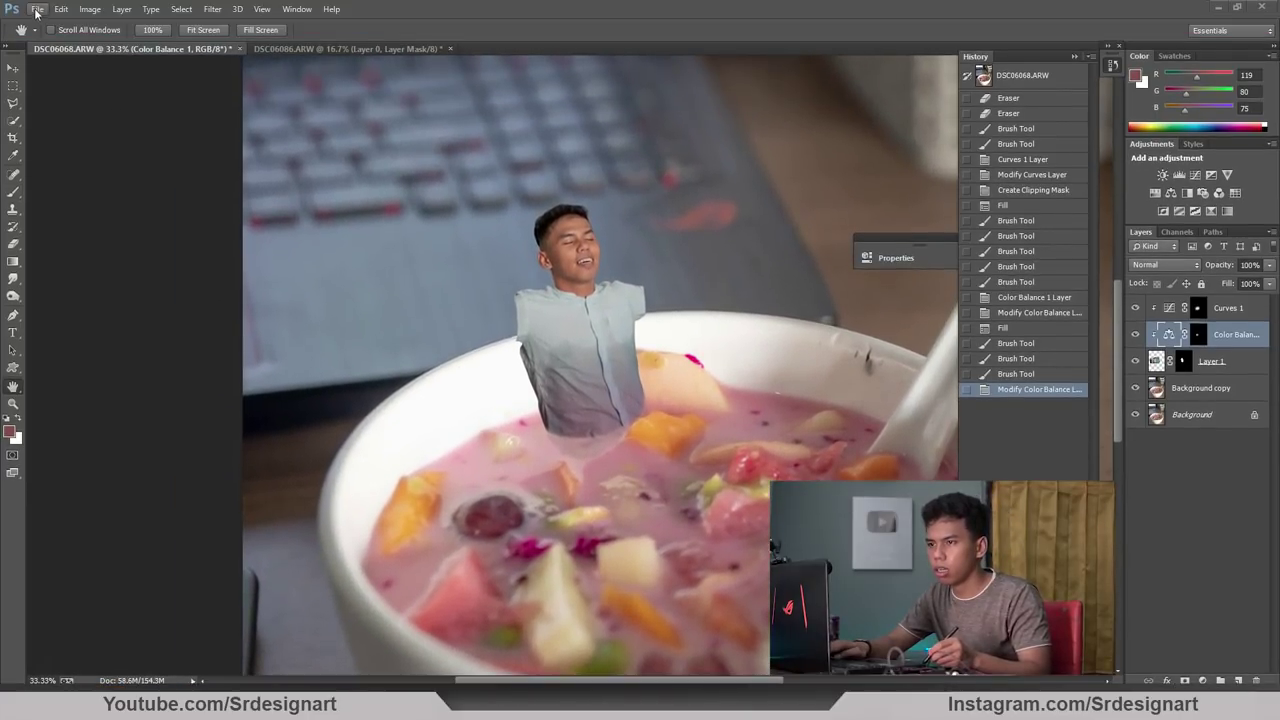
# Open DSC06090 from File > Open and accept the Camera Raw defaults.
pyautogui.click(36, 12)
pyautogui.click(50, 39)
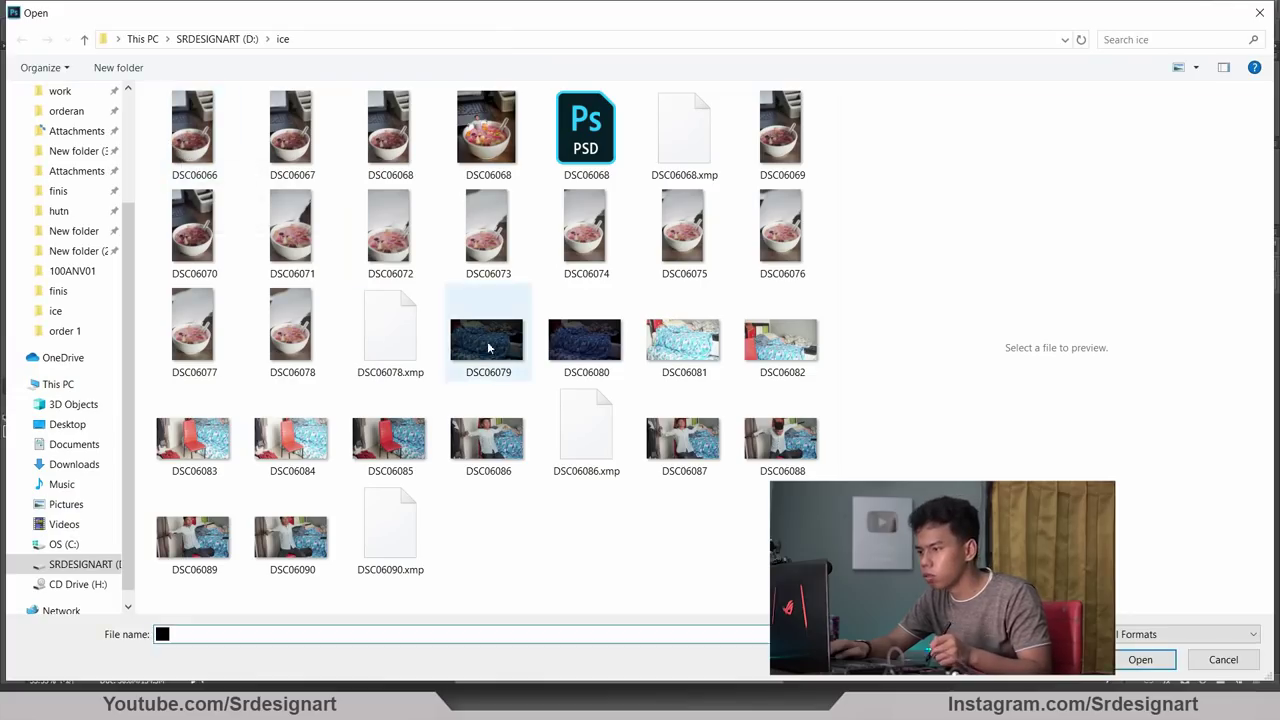
pyautogui.click(488, 435)
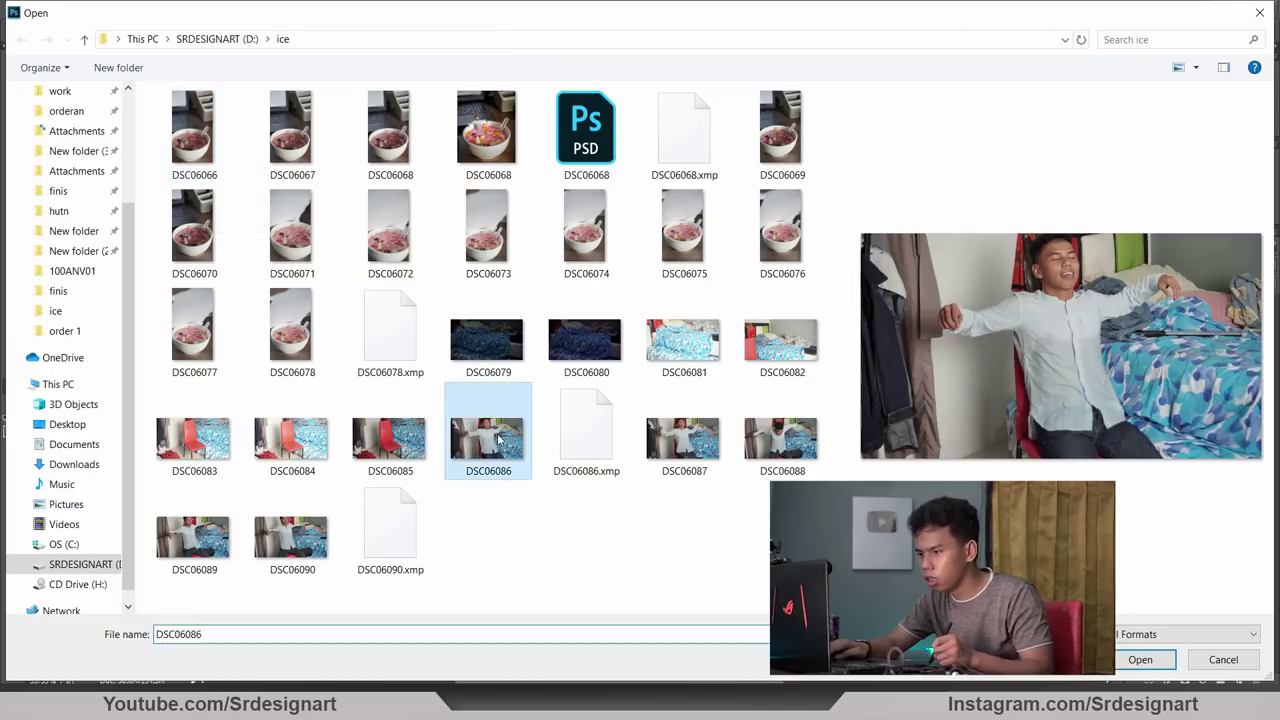
pyautogui.doubleClick(296, 548)
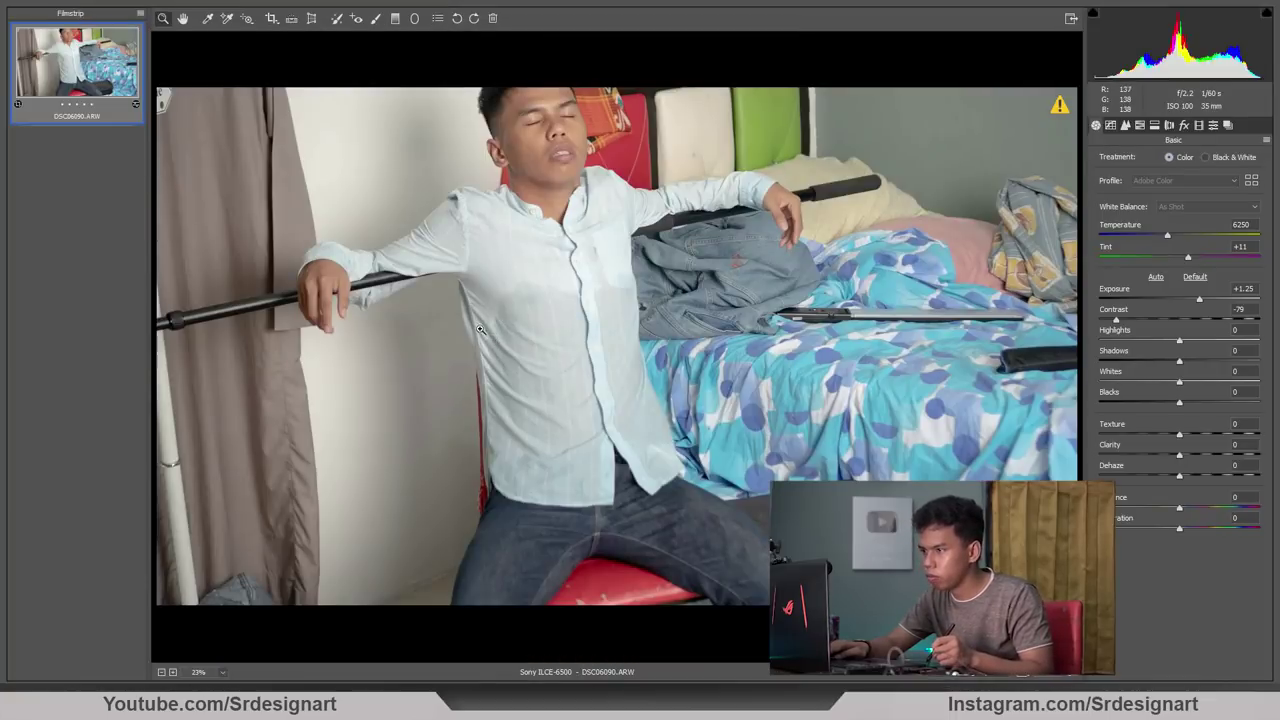
pyautogui.press('Escape')
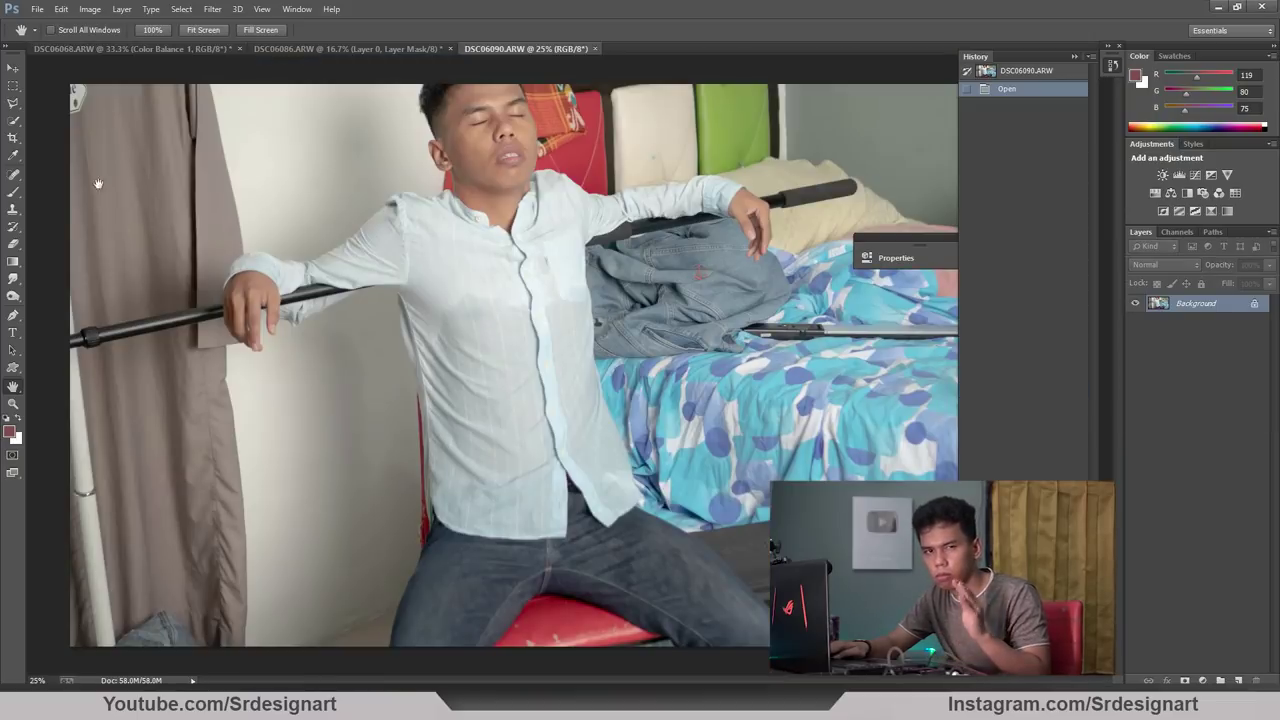
# Quick-select the man's left hand, arm and shoulder in DSC06090.
pyautogui.click(13, 120)
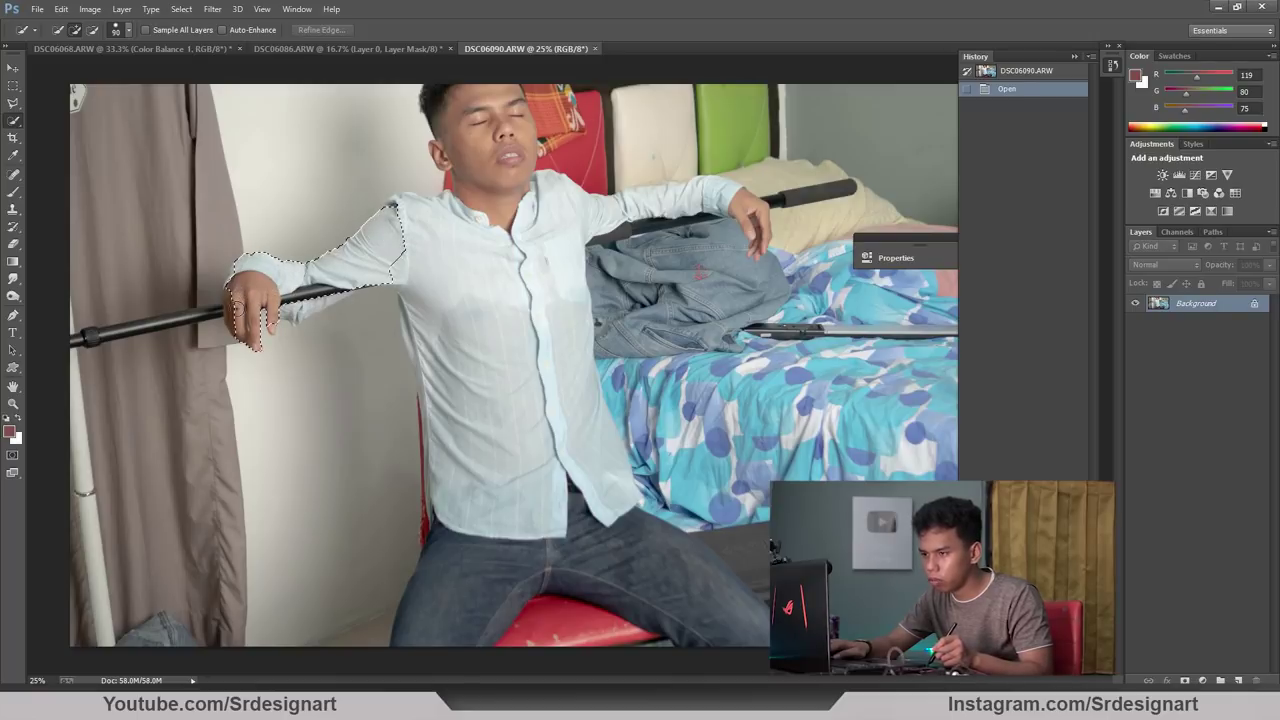
pyautogui.moveTo(240, 276); pyautogui.dragTo(268, 300)
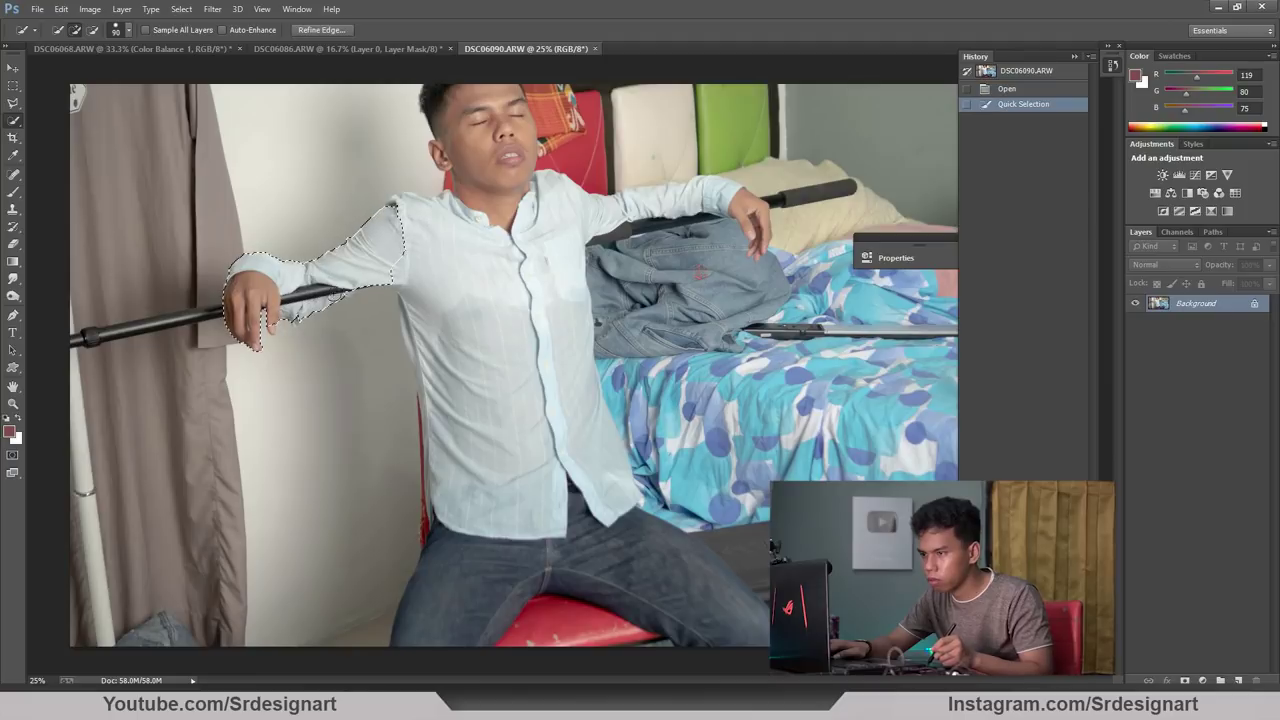
pyautogui.moveTo(342, 288); pyautogui.dragTo(395, 252)
pyautogui.moveTo(250, 320); pyautogui.dragTo(330, 250)
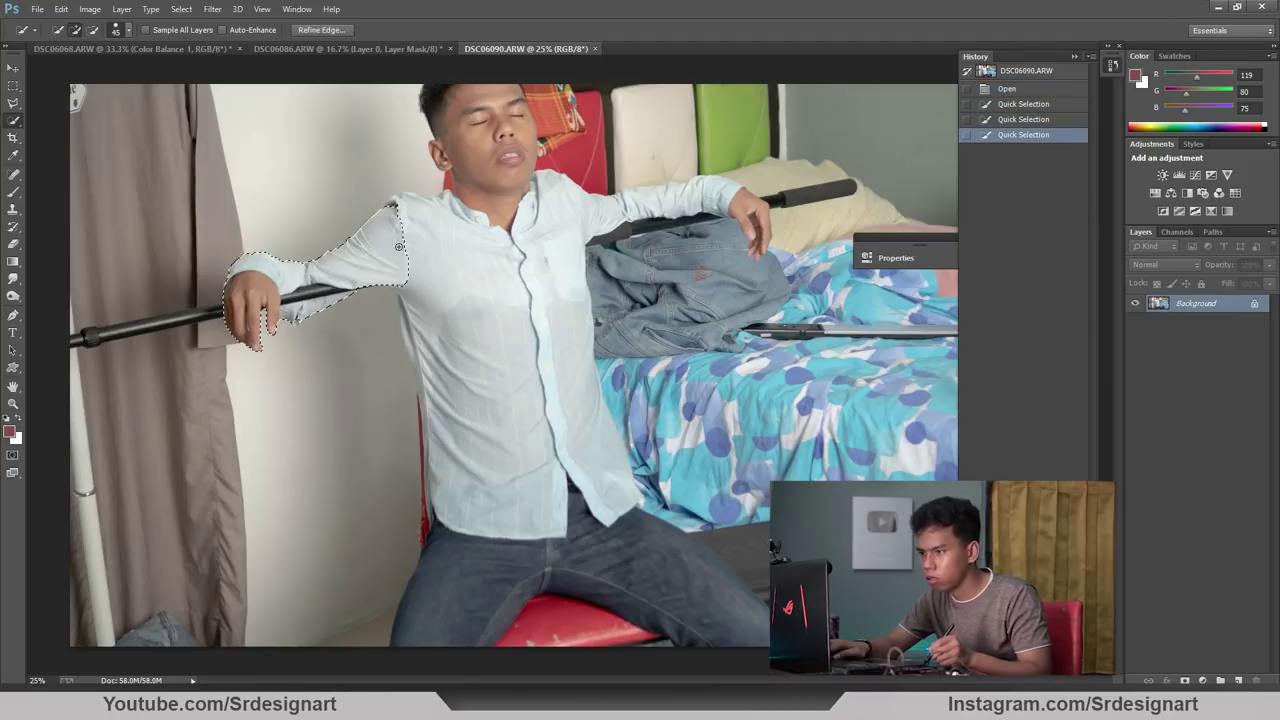
# Undo an accidental layer copy, then add the right arm, shoulder and upper chest to the selection.
pyautogui.press('v')
pyautogui.moveTo(1195, 303); pyautogui.dragTo(1238, 680)
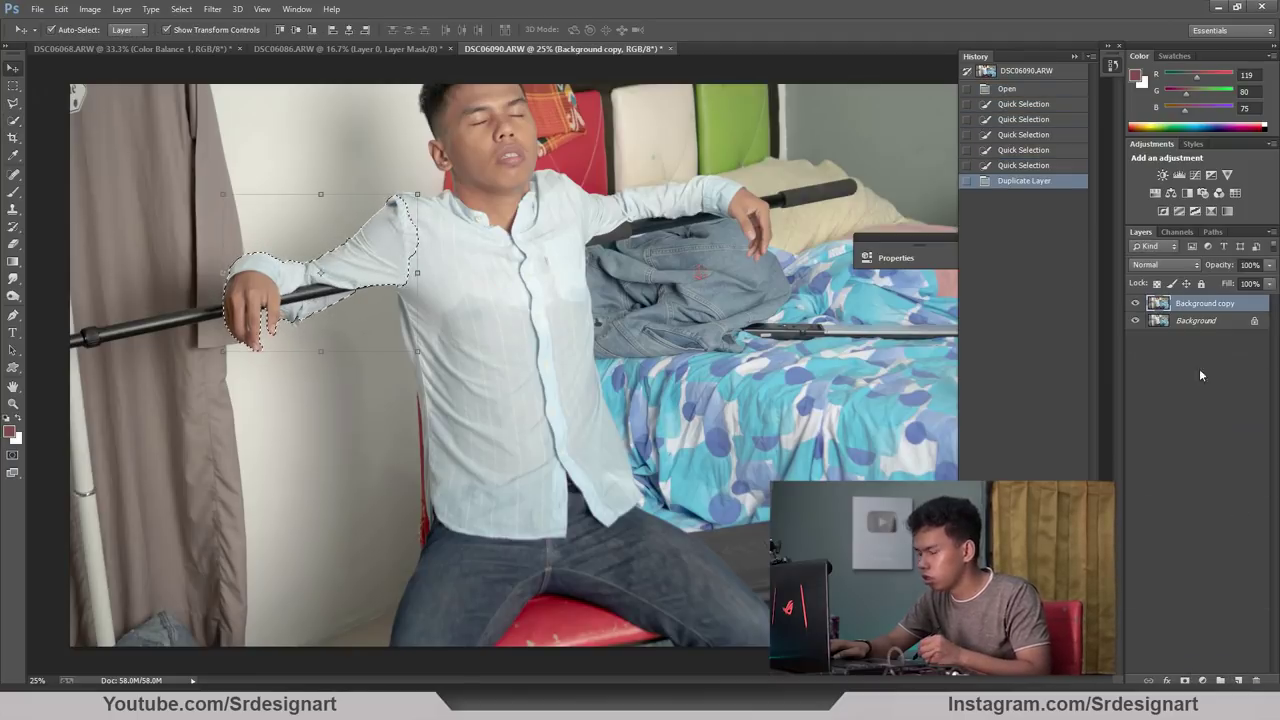
pyautogui.hotkey('ctrl', 'z')
pyautogui.press('w')
pyautogui.moveTo(605, 215); pyautogui.dragTo(755, 225)
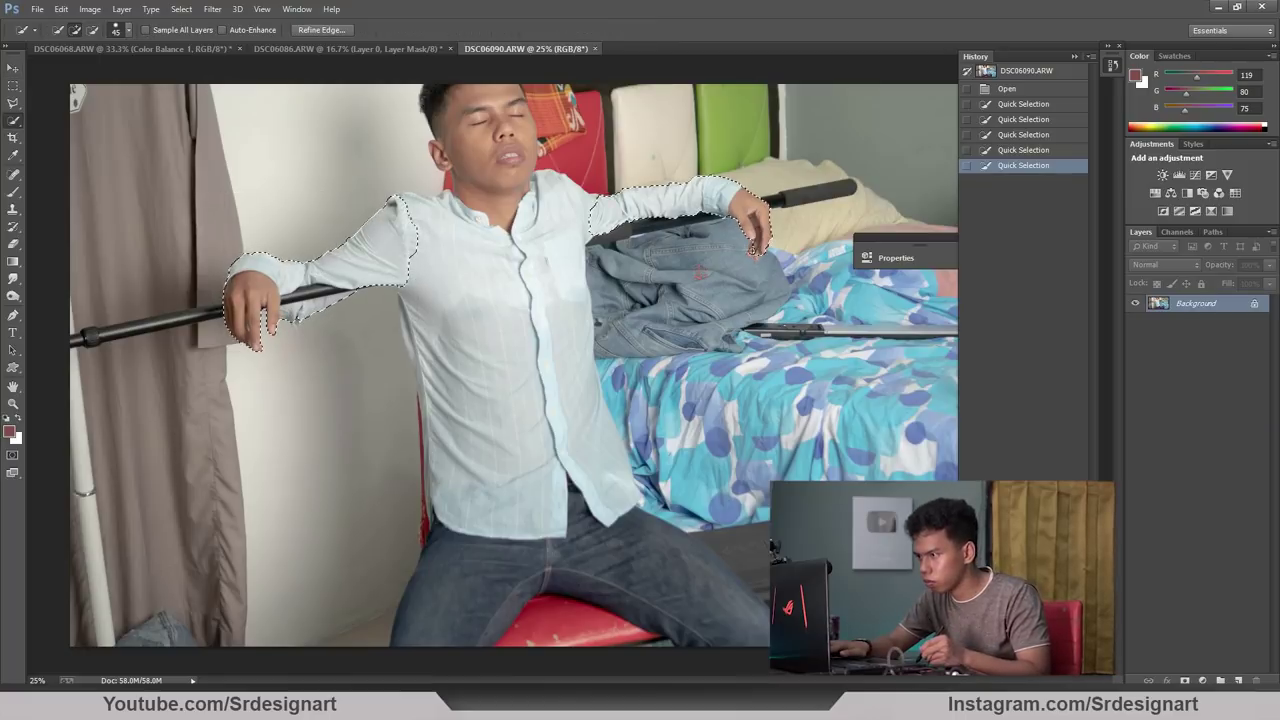
pyautogui.moveTo(580, 190); pyautogui.dragTo(585, 240)
pyautogui.moveTo(540, 190); pyautogui.dragTo(520, 235)
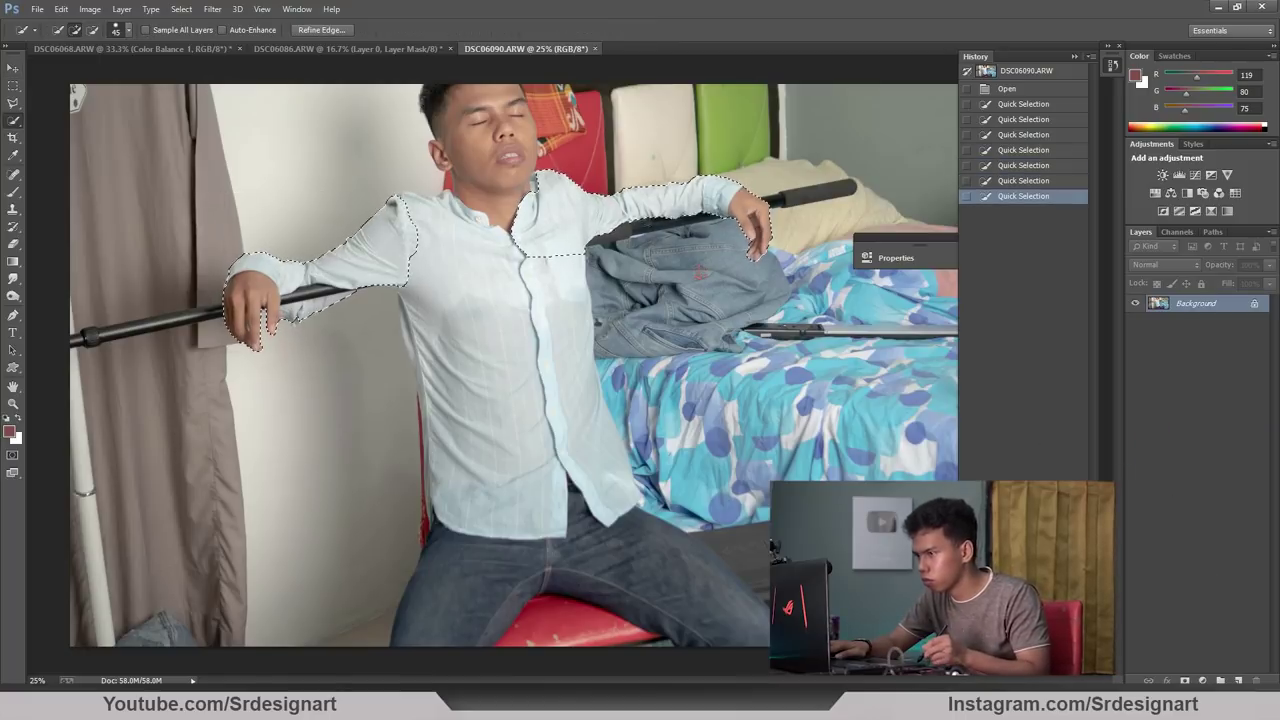
# Mask out everything but the arms and drag them into the DSC06068 bowl composite.
pyautogui.click(1185, 679)
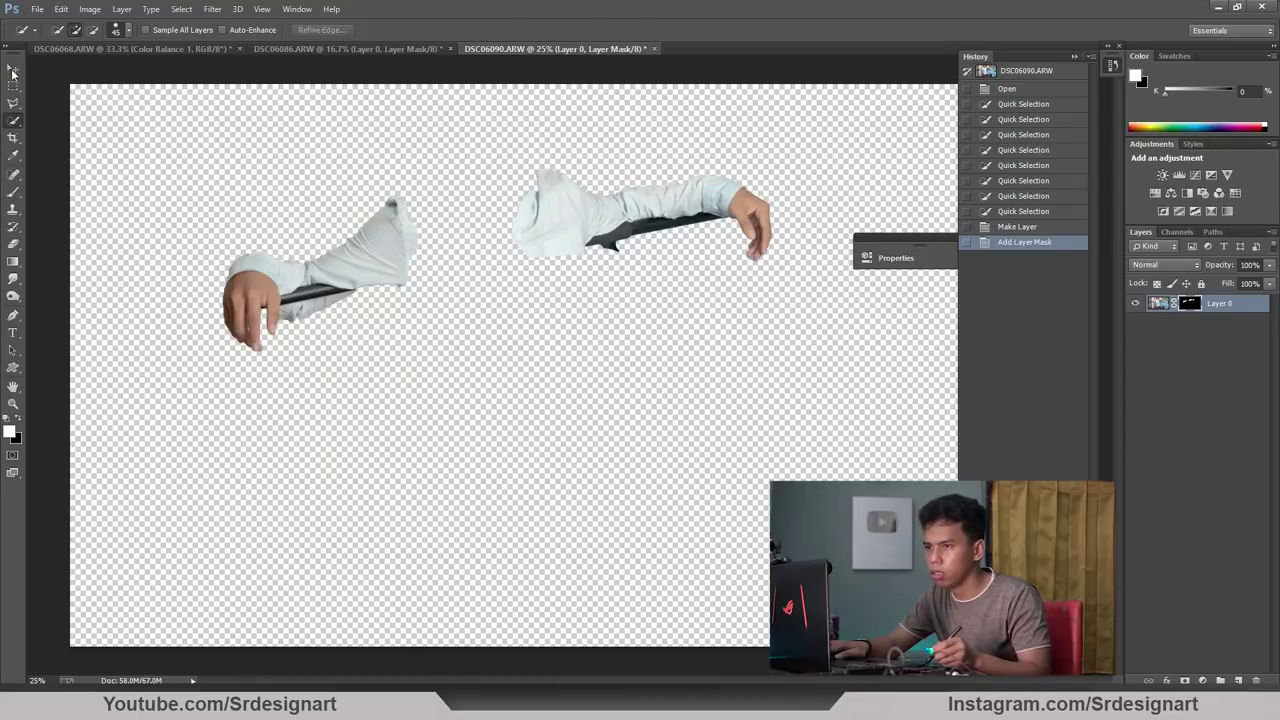
pyautogui.click(13, 68)
pyautogui.moveTo(368, 252); pyautogui.dragTo(299, 59)
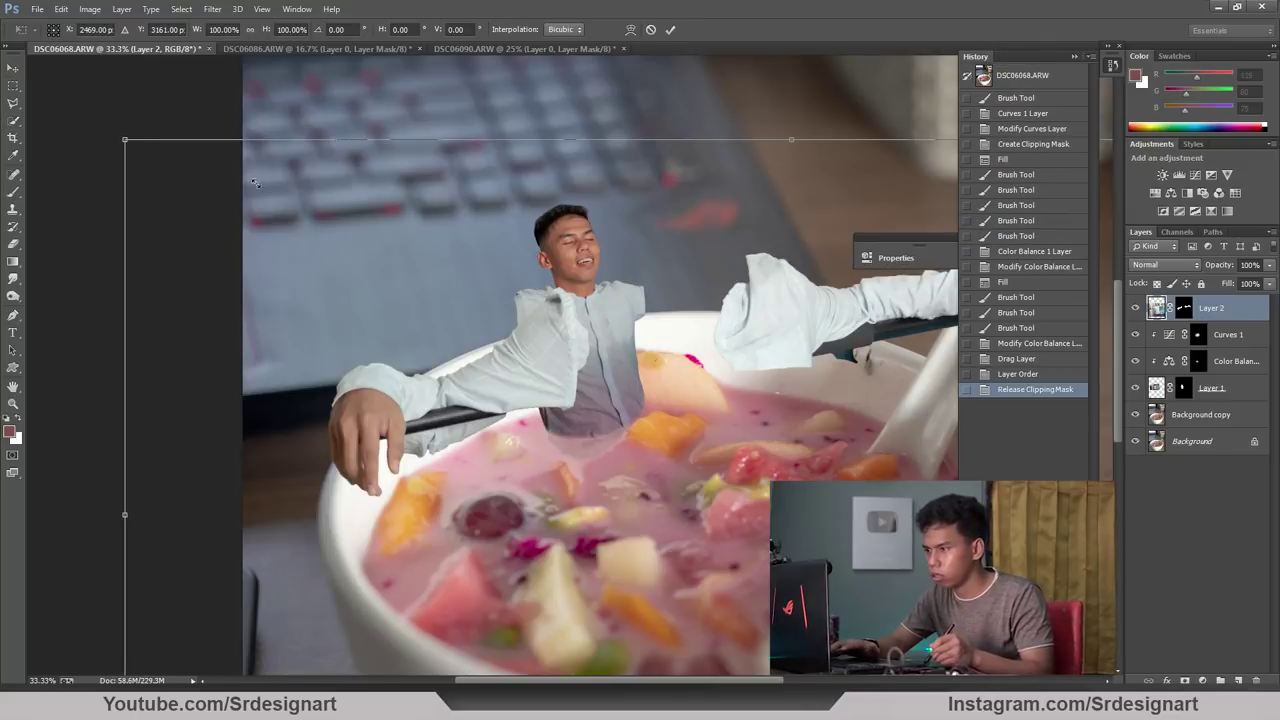
# Scale Layer 2's arms to about 40% and fit them over the man's shoulders, hands on the bowl rim.
pyautogui.moveTo(254, 181); pyautogui.dragTo(867, 526)
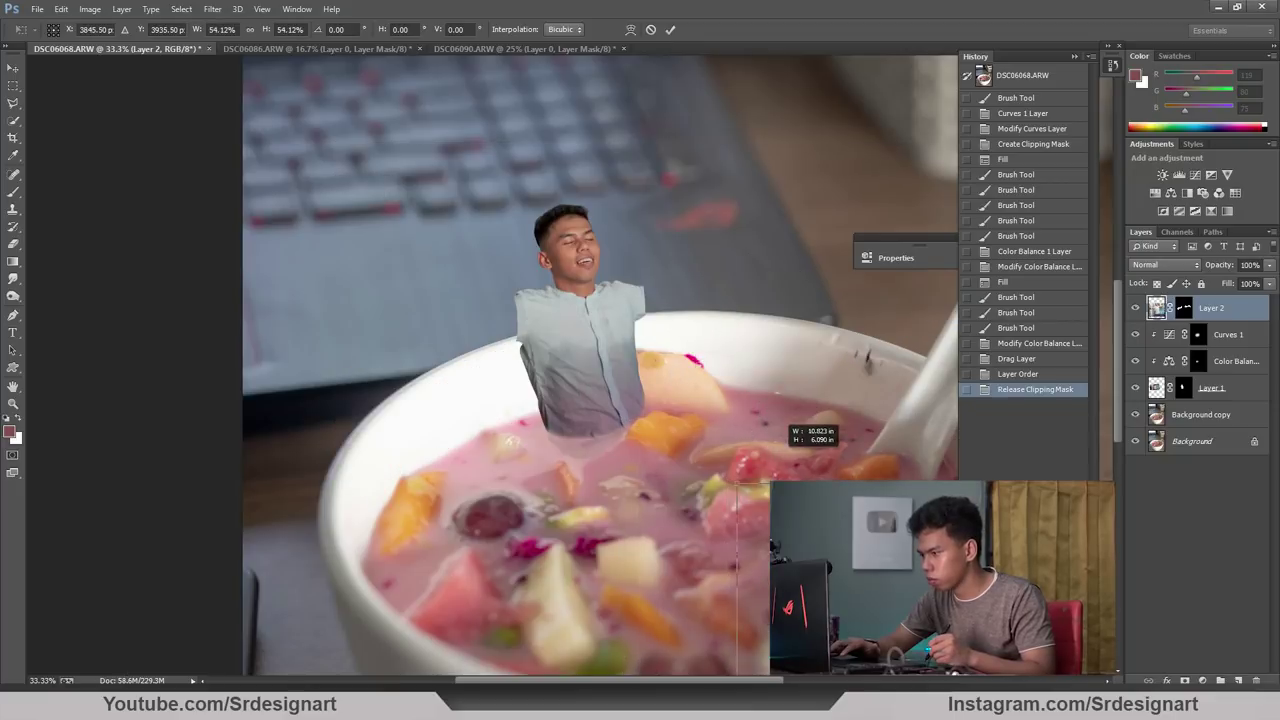
pyautogui.moveTo(780, 470); pyautogui.dragTo(477, 337)
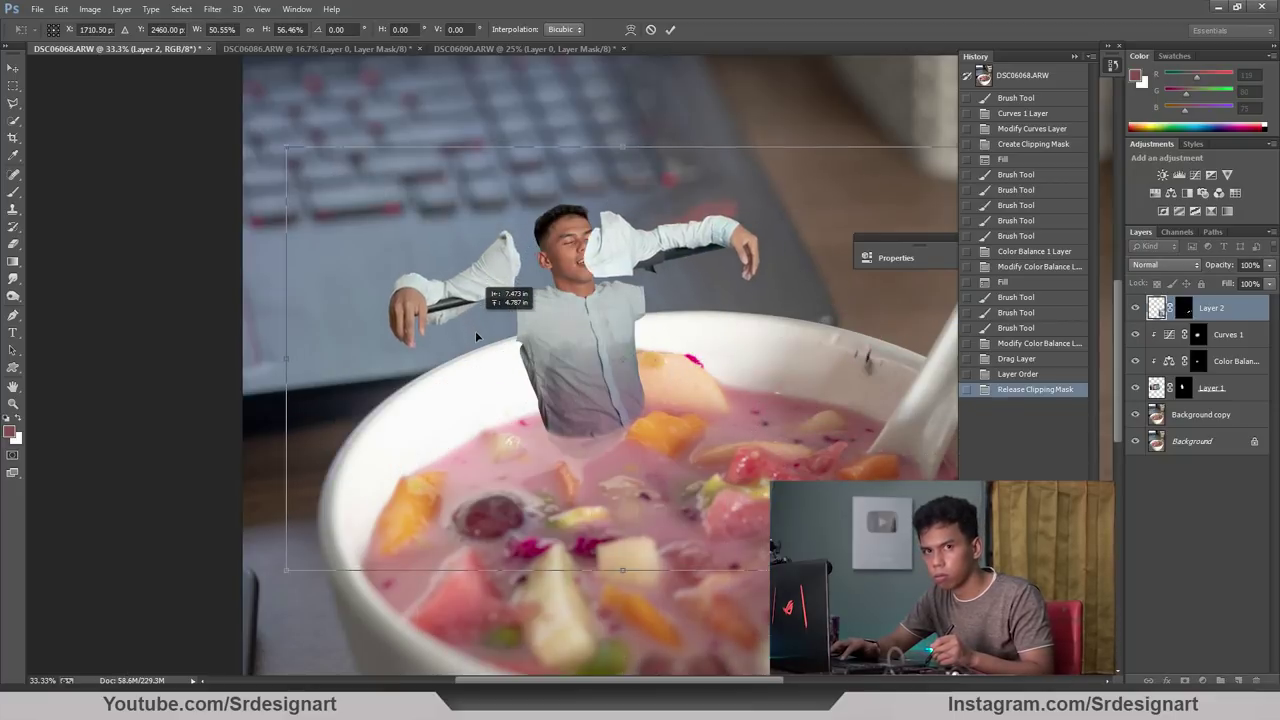
pyautogui.moveTo(477, 337); pyautogui.dragTo(495, 391)
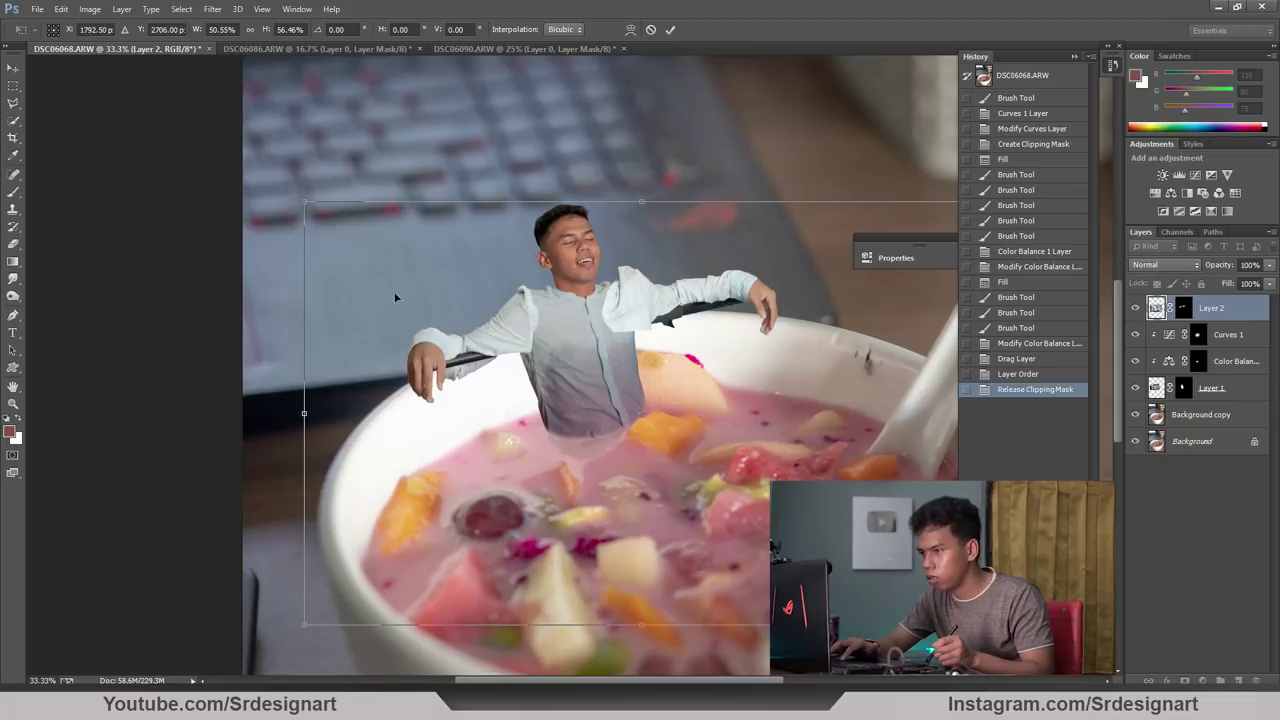
pyautogui.moveTo(306, 203); pyautogui.dragTo(384, 257)
pyautogui.moveTo(510, 334); pyautogui.dragTo(456, 300)
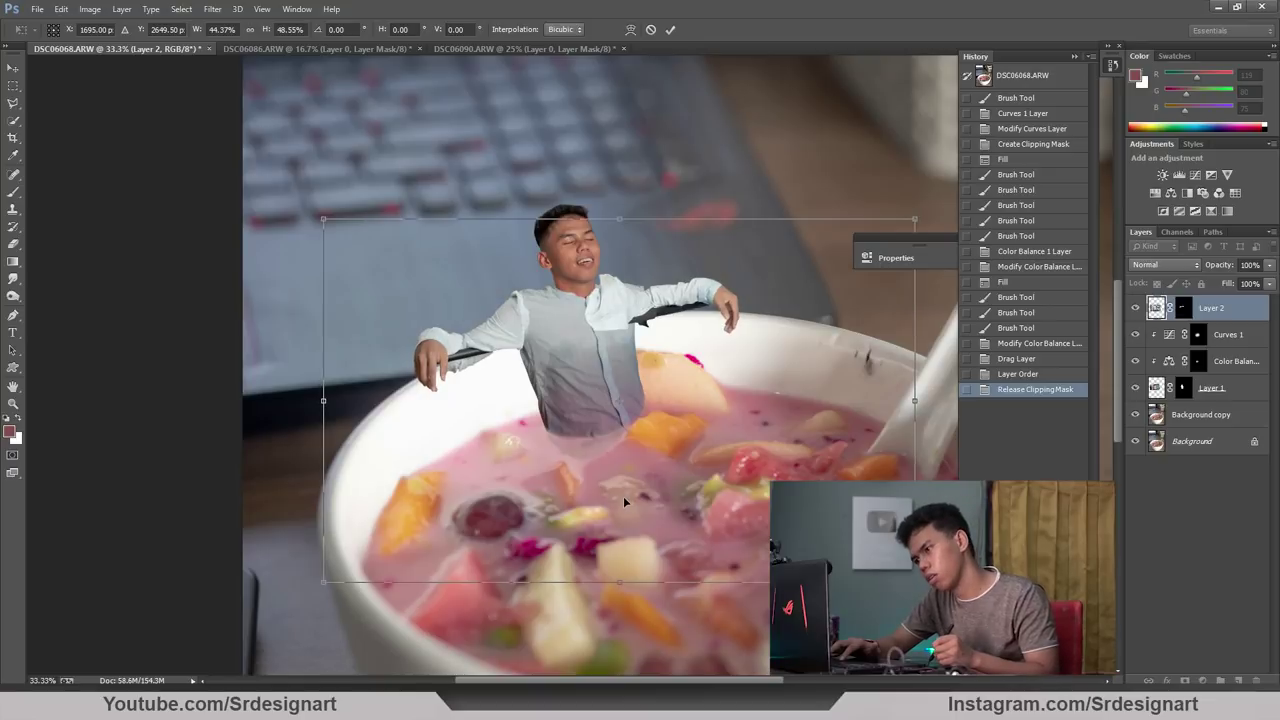
pyautogui.moveTo(323, 218); pyautogui.dragTo(353, 240)
pyautogui.moveTo(455, 298); pyautogui.dragTo(440, 289)
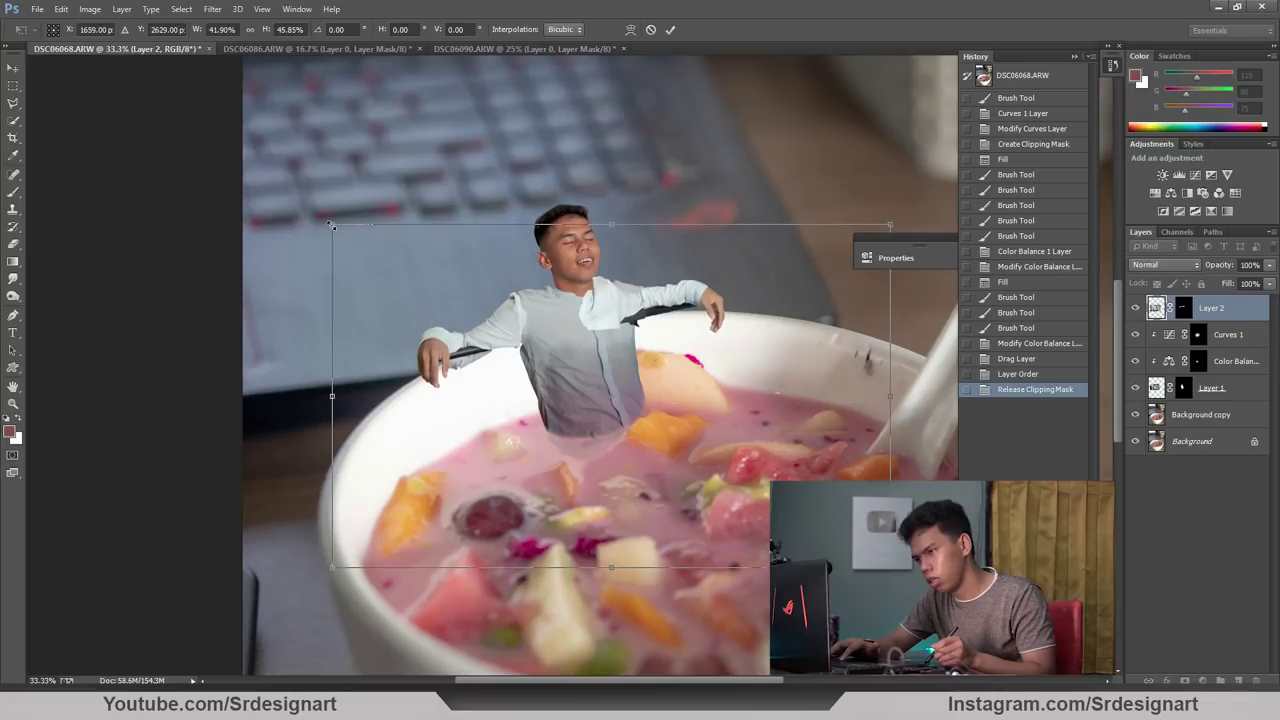
pyautogui.moveTo(333, 226); pyautogui.dragTo(349, 234)
pyautogui.moveTo(416, 277); pyautogui.dragTo(408, 268)
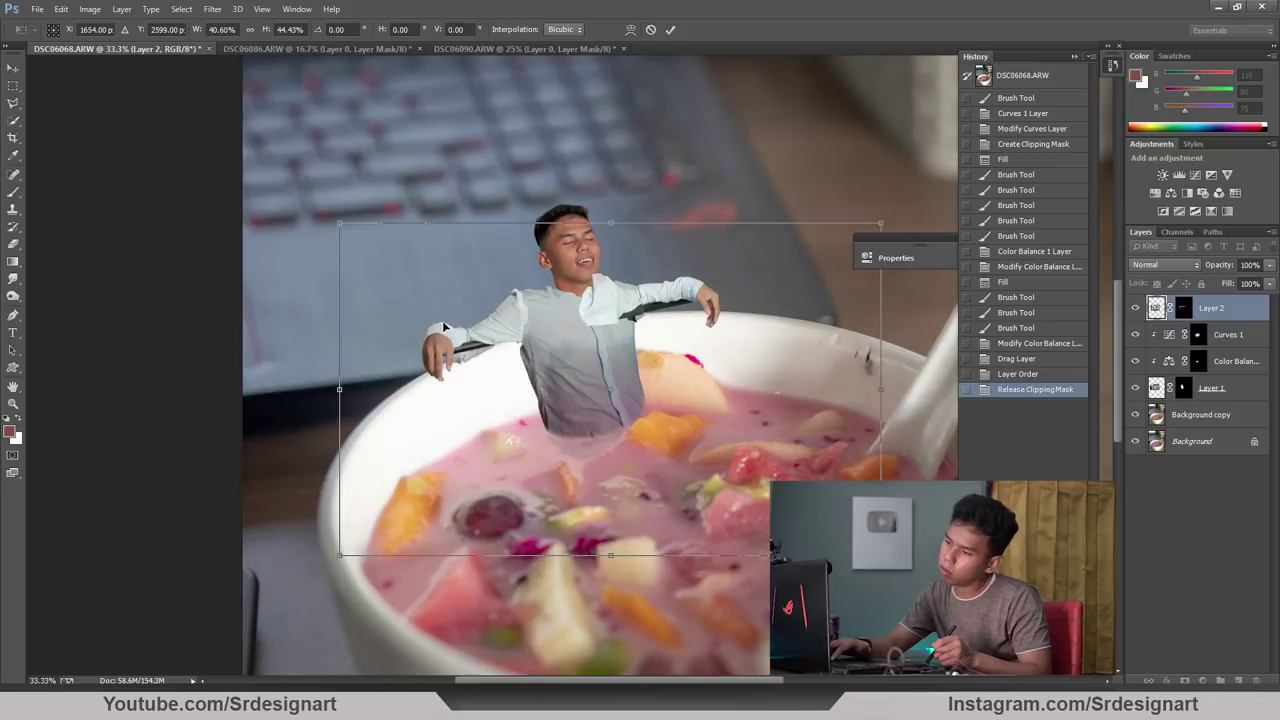
pyautogui.press('Return')
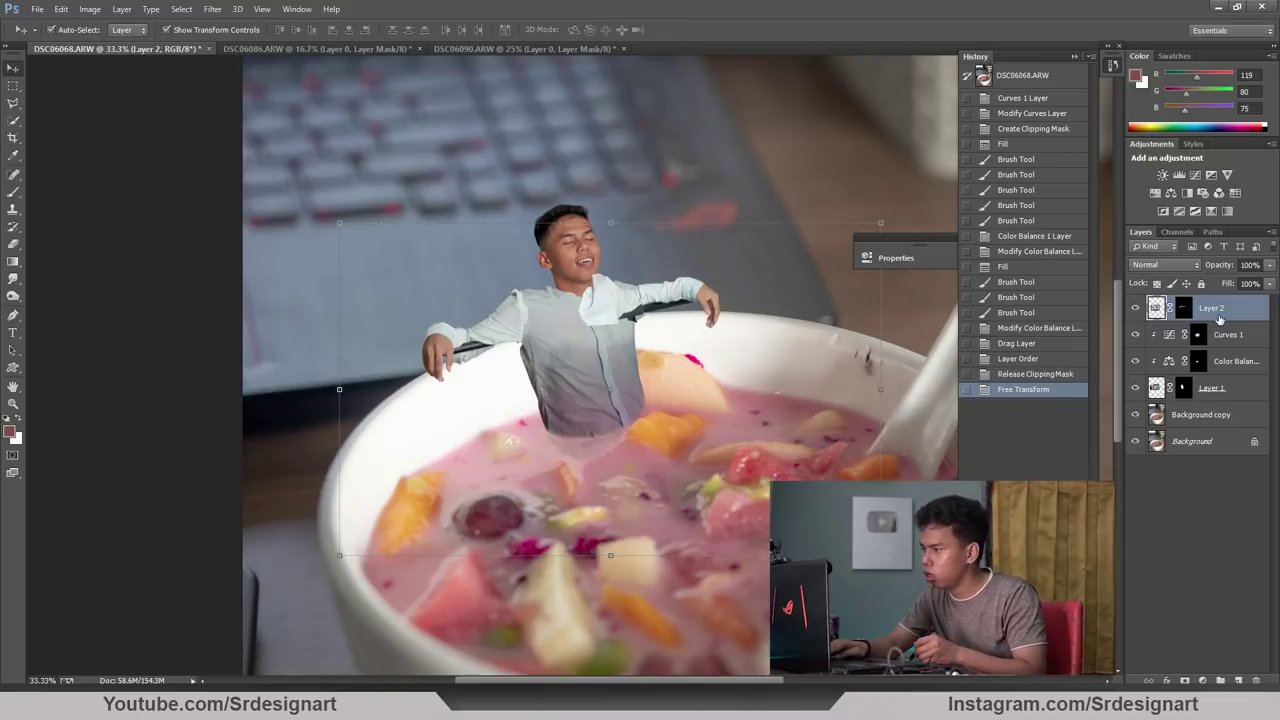
# Convert Layer 2 to a smart object, then rasterize it.
pyautogui.rightClick(1238, 310)
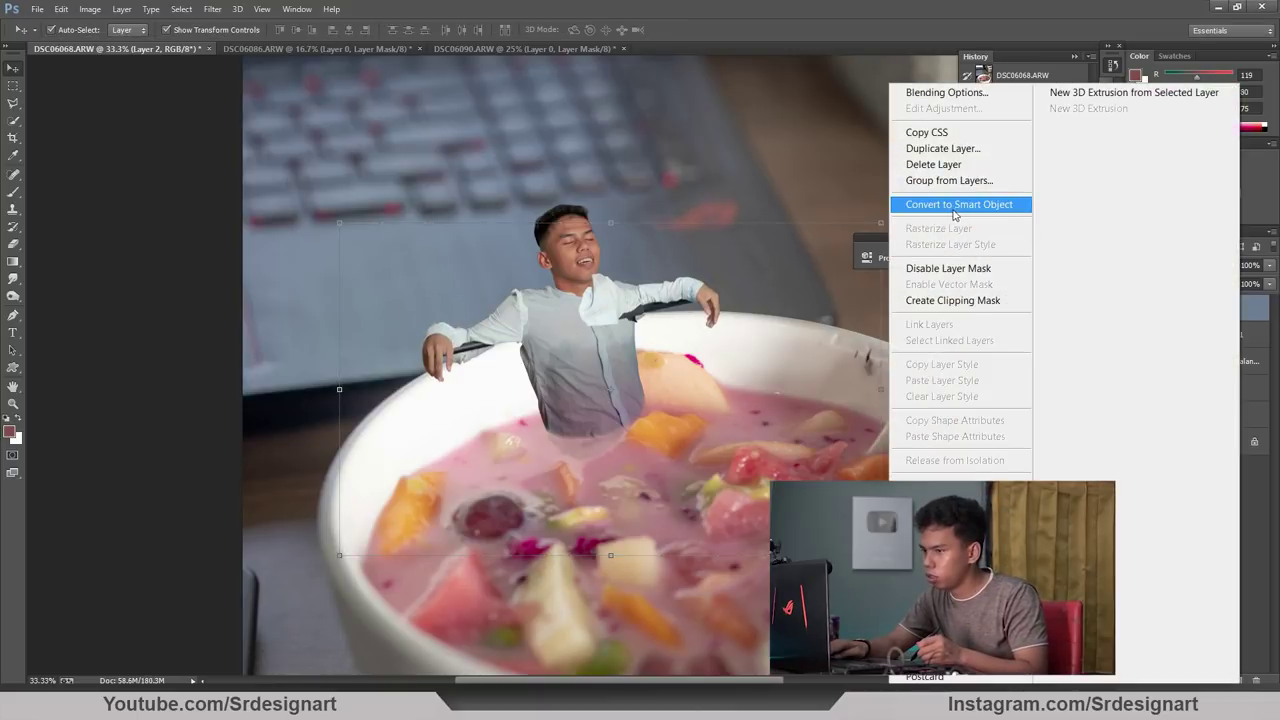
pyautogui.click(955, 206)
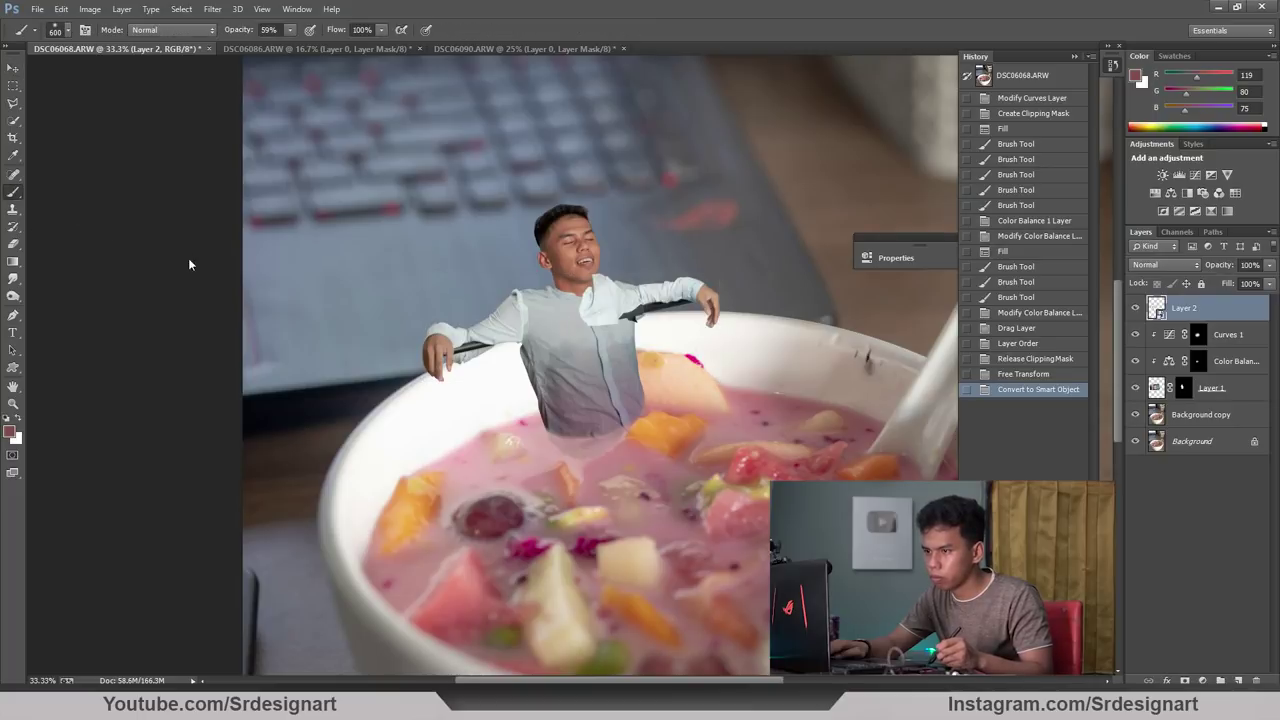
pyautogui.press('Return')
# Scale the marqueed right-side arm to 90%, shift it right and rotate it 4.1°.
pyautogui.press('m')
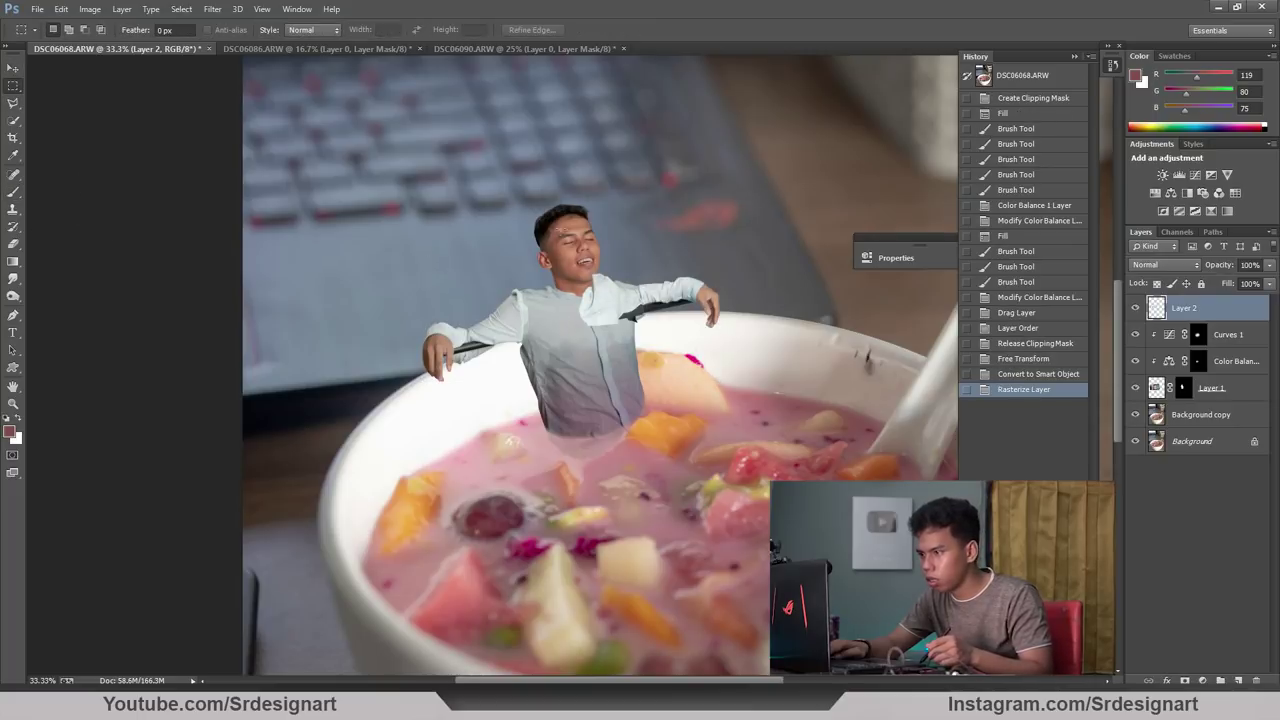
pyautogui.moveTo(565, 207); pyautogui.dragTo(791, 362)
pyautogui.hotkey('ctrl', 't')
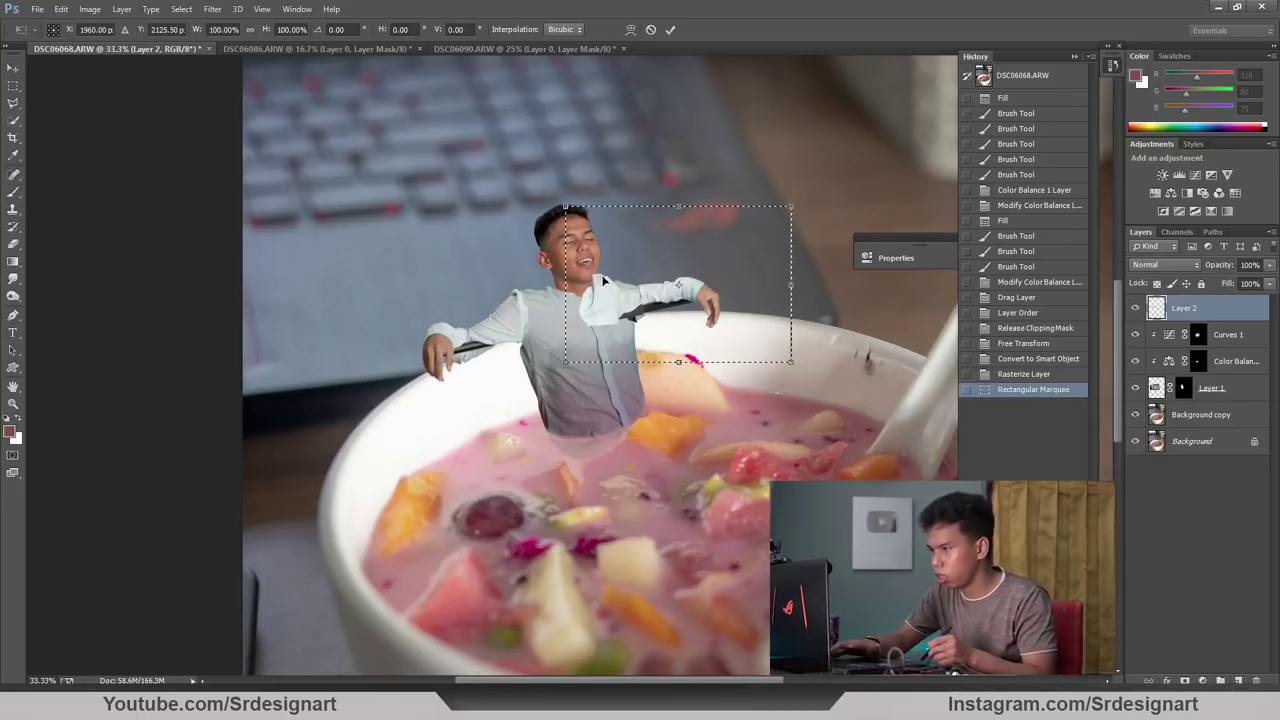
pyautogui.moveTo(565, 207); pyautogui.dragTo(586, 218)
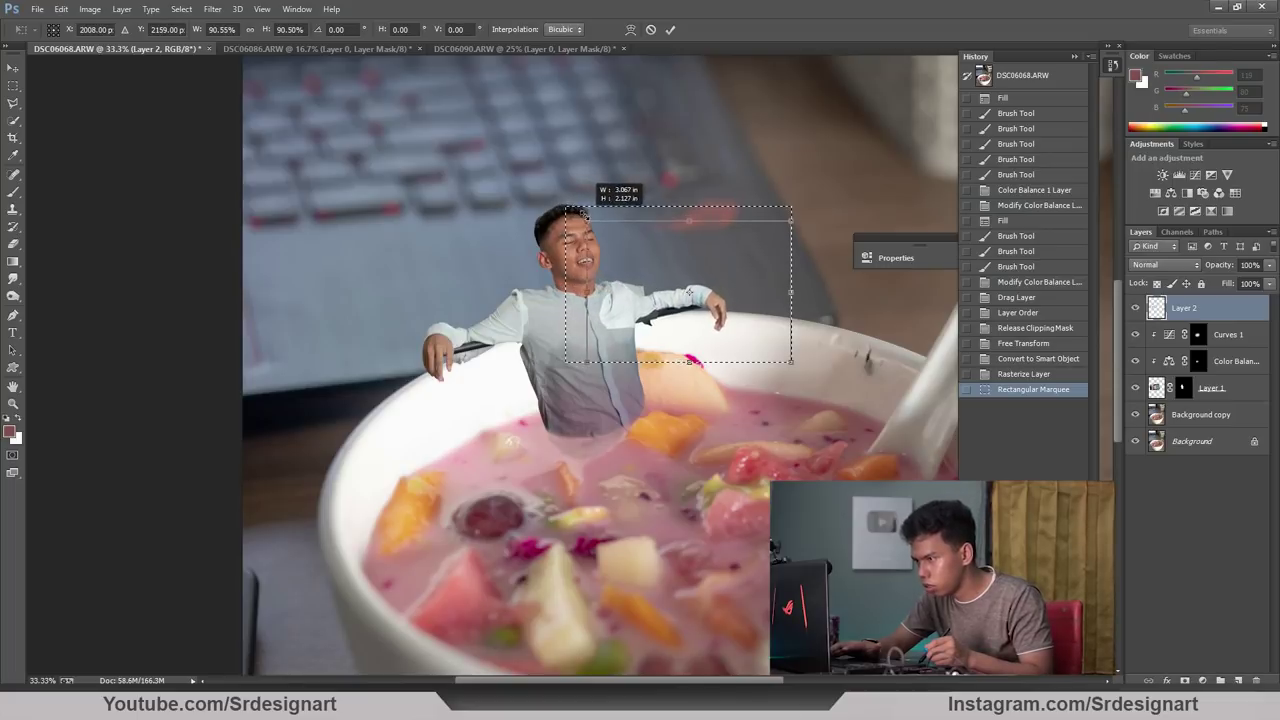
pyautogui.moveTo(626, 256); pyautogui.dragTo(649, 260)
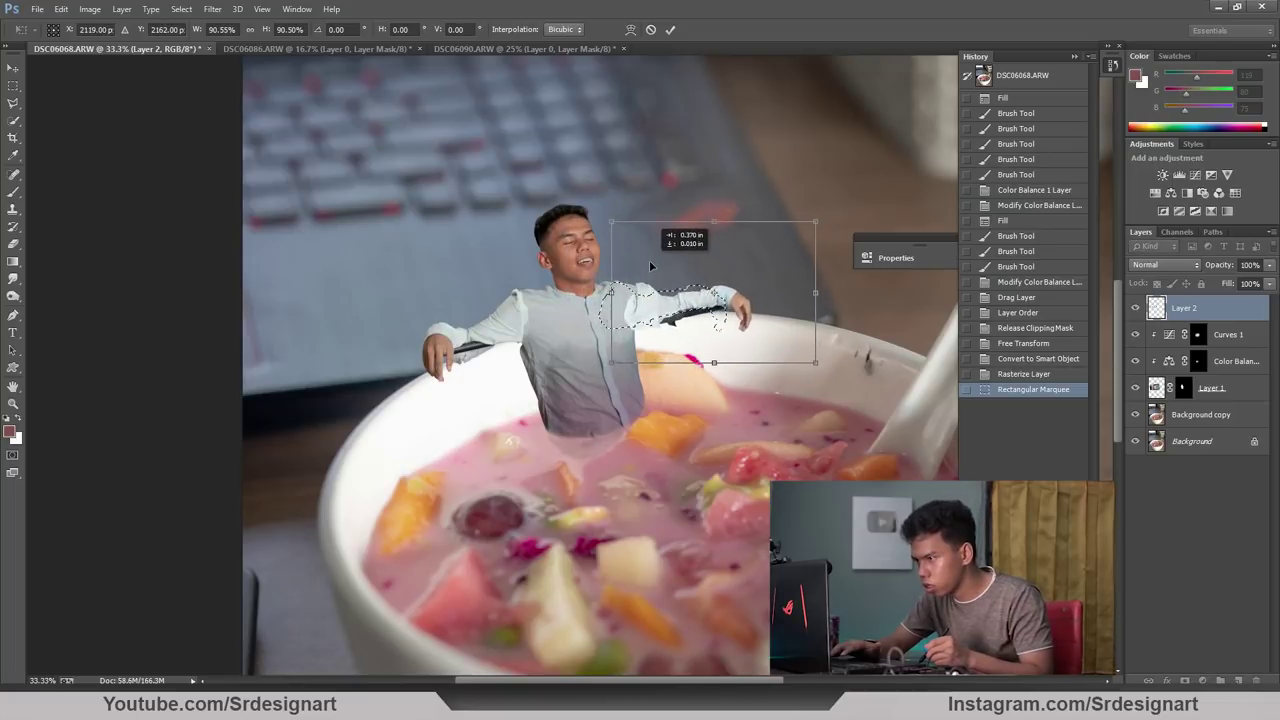
pyautogui.moveTo(649, 260); pyautogui.dragTo(637, 257)
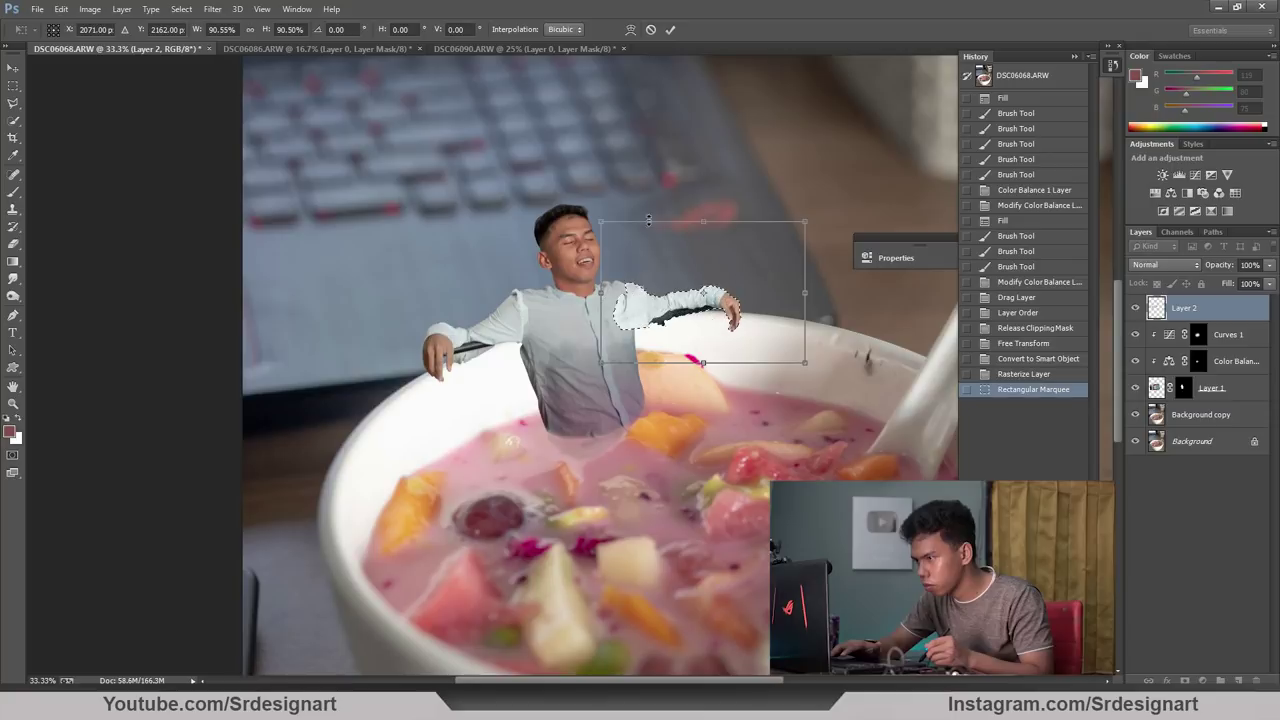
pyautogui.moveTo(652, 204); pyautogui.dragTo(658, 201)
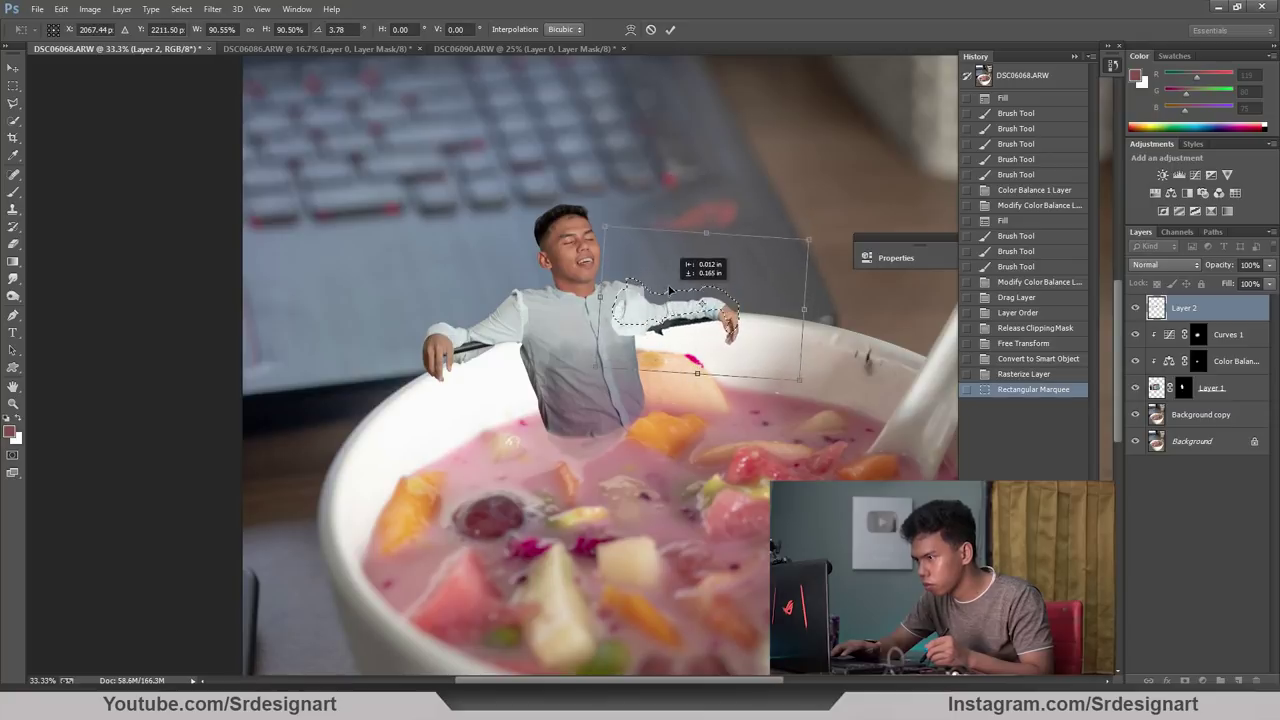
pyautogui.press('Return')
# Deselect, zoom in, add a layer mask to Layer 2 and set a soft 125 px eraser.
pyautogui.press('l')
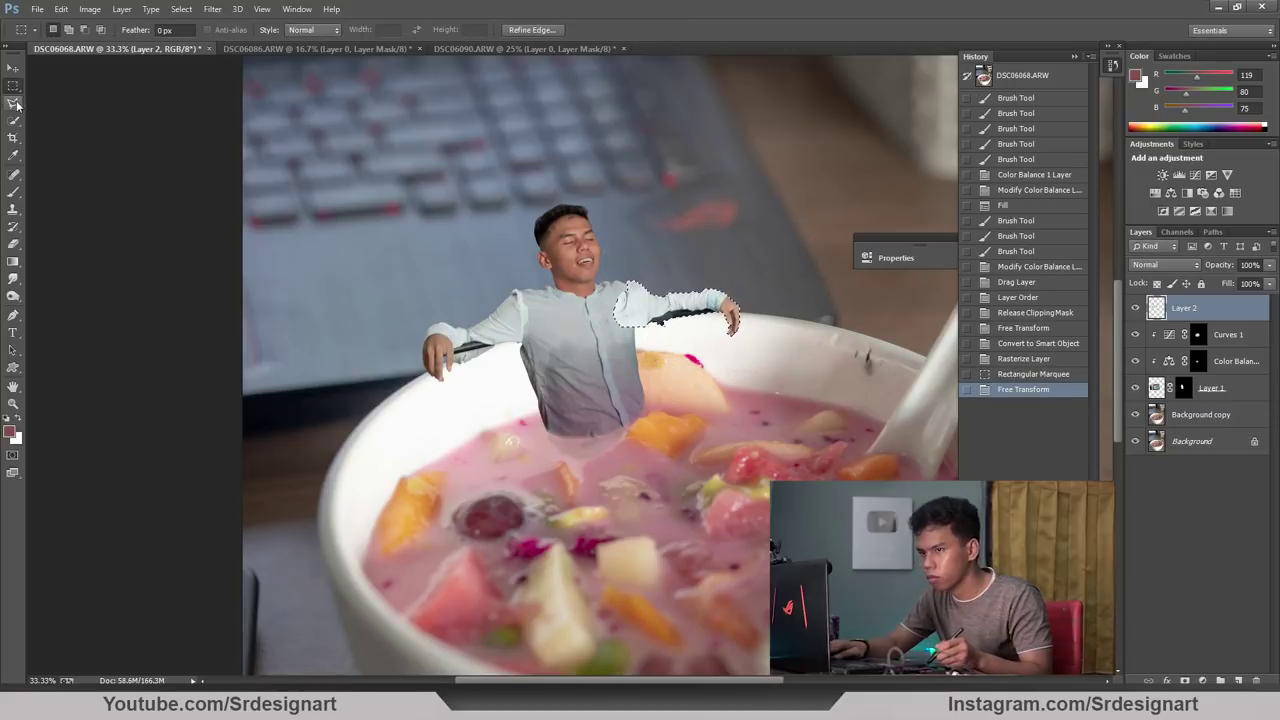
pyautogui.hotkey('ctrl', 'd')
pyautogui.hotkey('ctrl', '+')
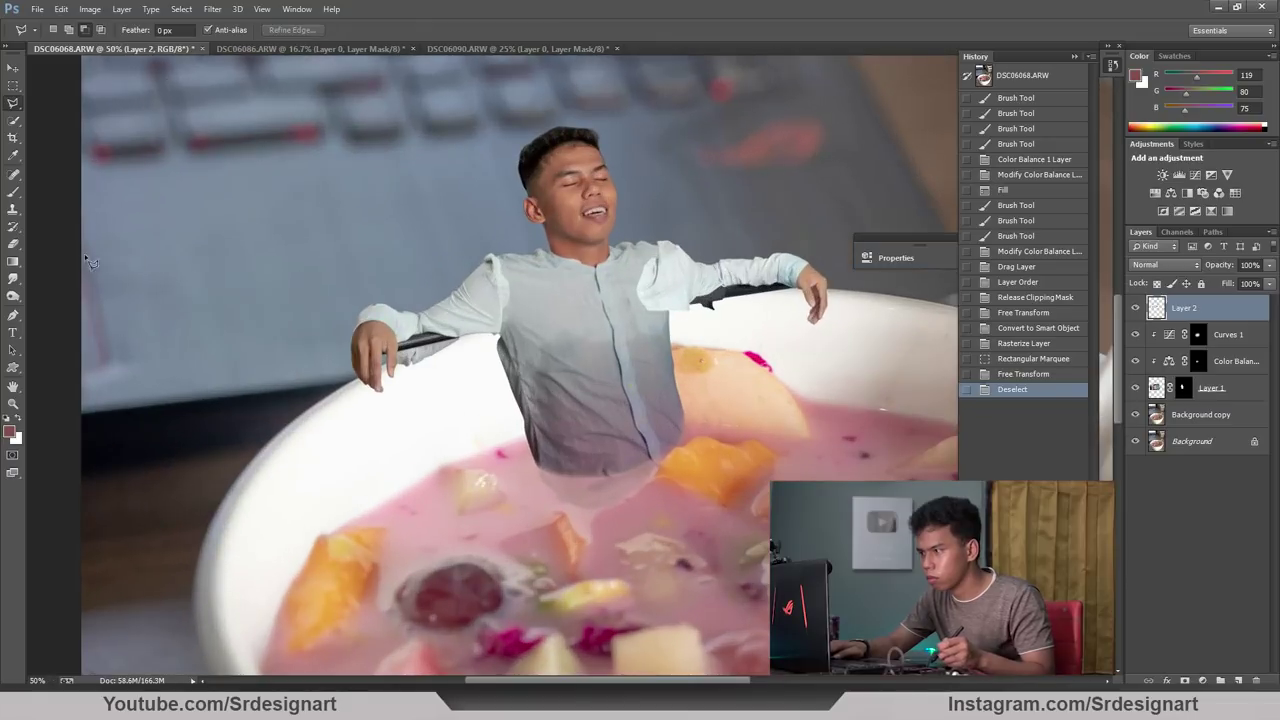
pyautogui.click(12, 242)
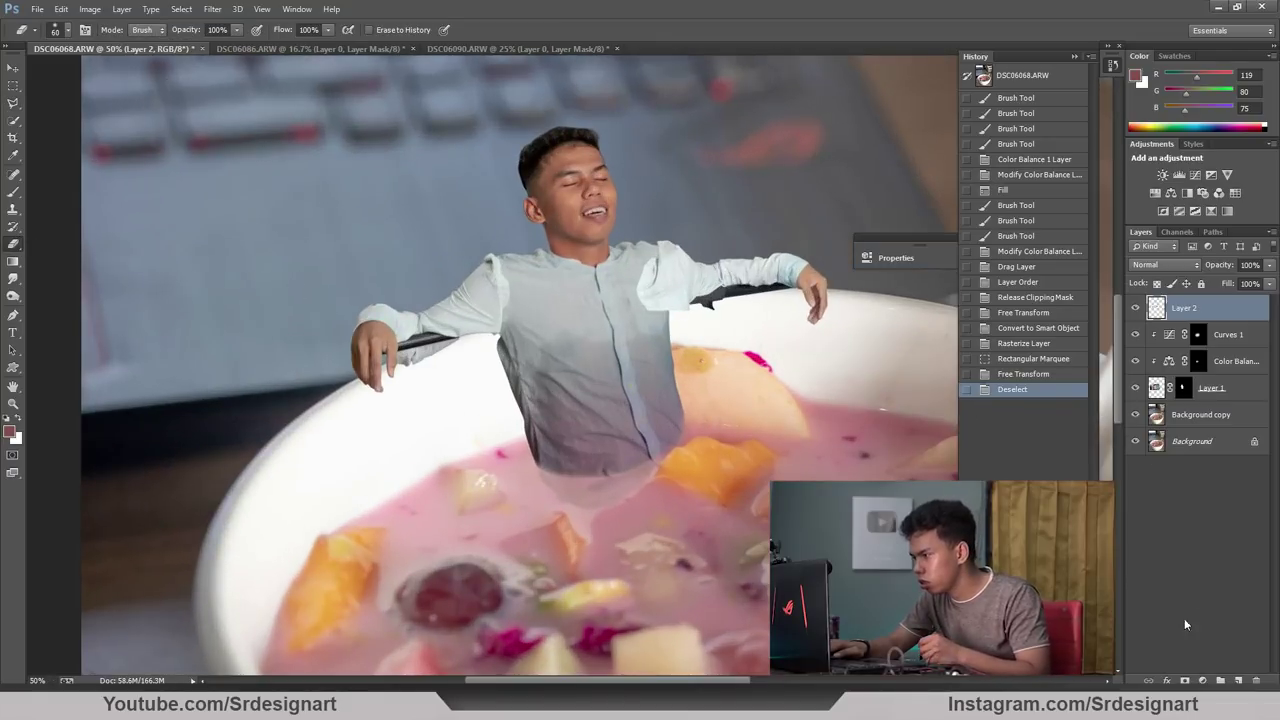
pyautogui.click(1201, 680)
pyautogui.hotkey('ctrl', '+')
pyautogui.press(']')
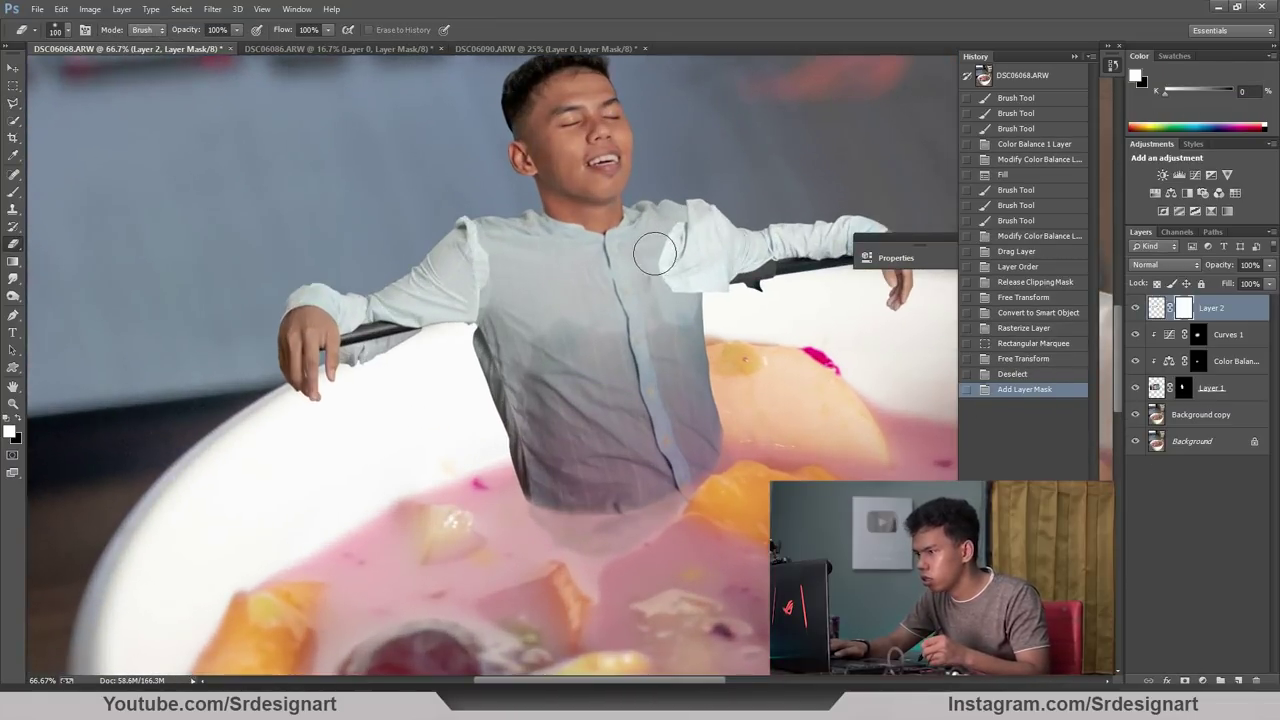
pyautogui.press(']')
pyautogui.rightClick(645, 258)
pyautogui.doubleClick(671, 350)
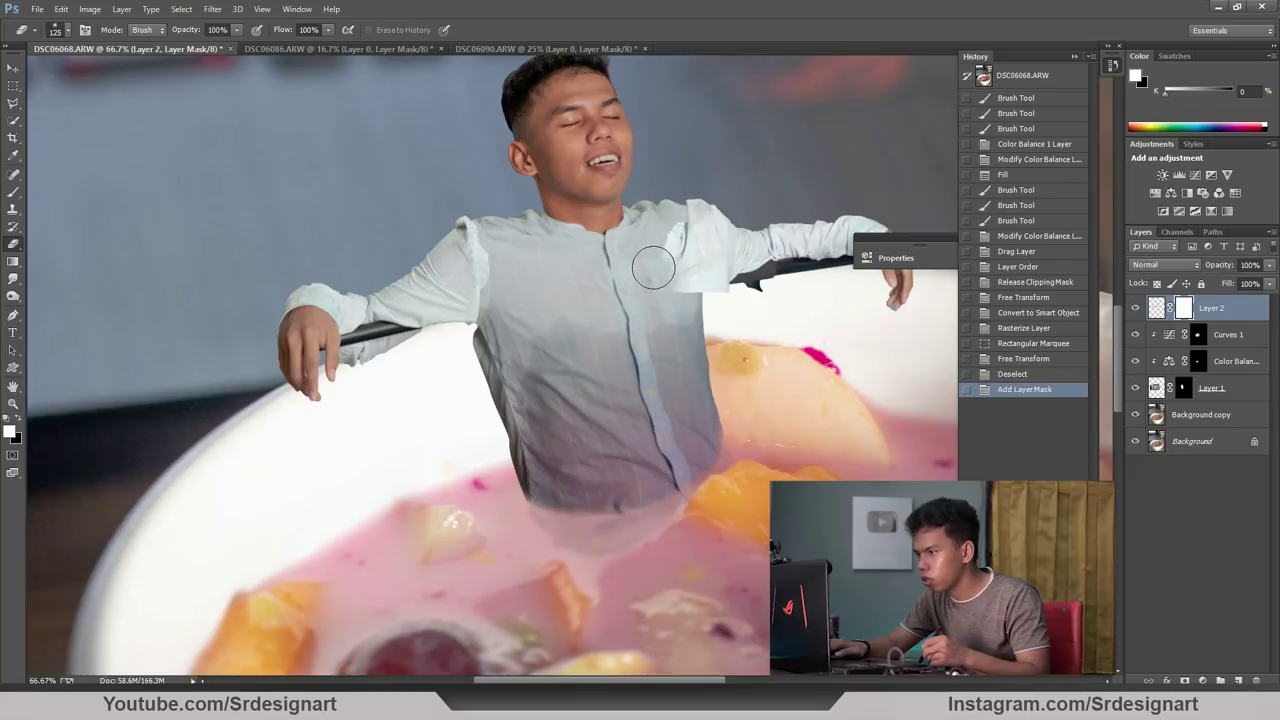
# Erase the stray shirt edges near the right arm, then nudge Layer 2 slightly left.
pyautogui.press('[')
pyautogui.click(666, 230)
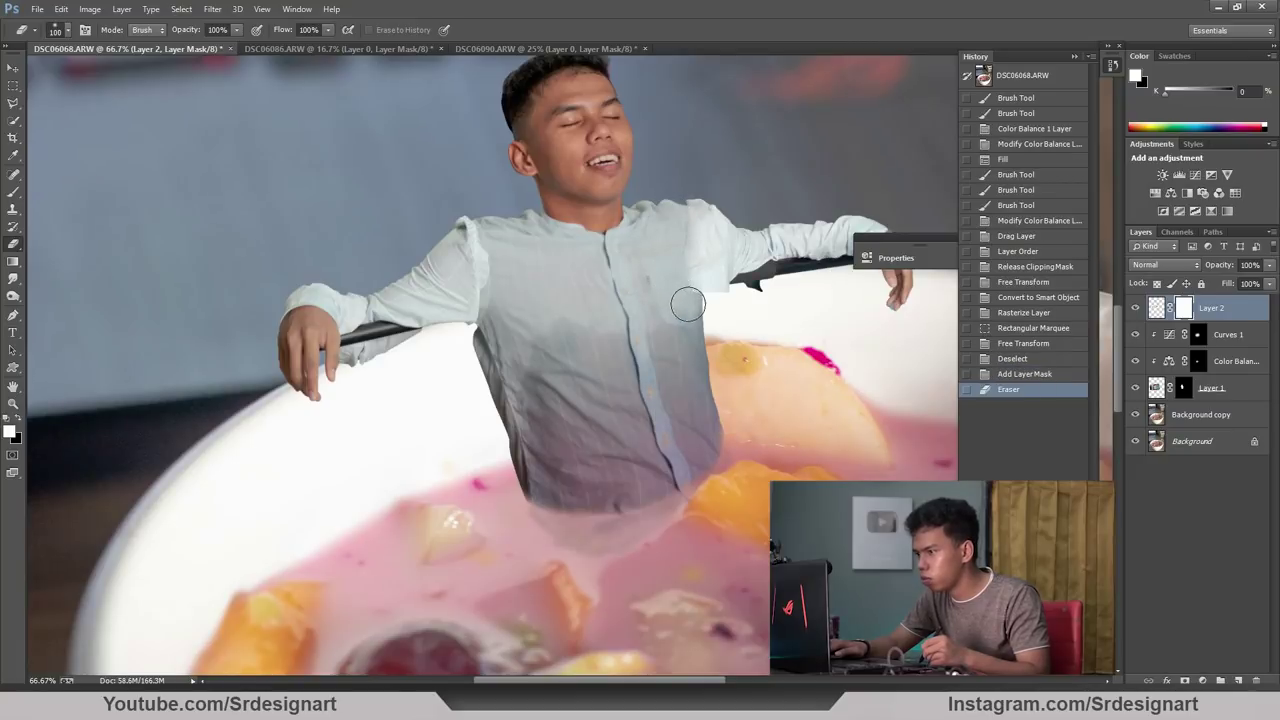
pyautogui.moveTo(688, 304); pyautogui.dragTo(743, 297)
pyautogui.press('[')
pyautogui.press('[')
pyautogui.press('[')
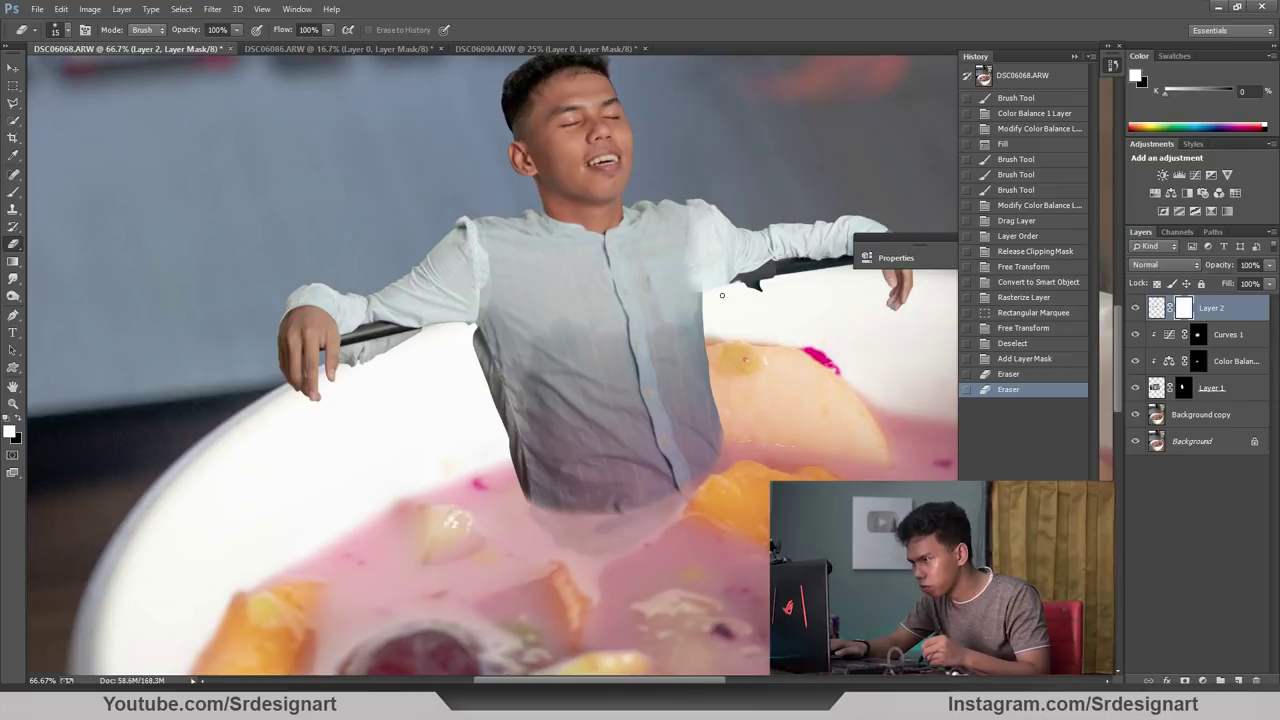
pyautogui.click(733, 298)
pyautogui.hotkey('ctrl', 't')
pyautogui.moveTo(733, 298); pyautogui.dragTo(712, 284)
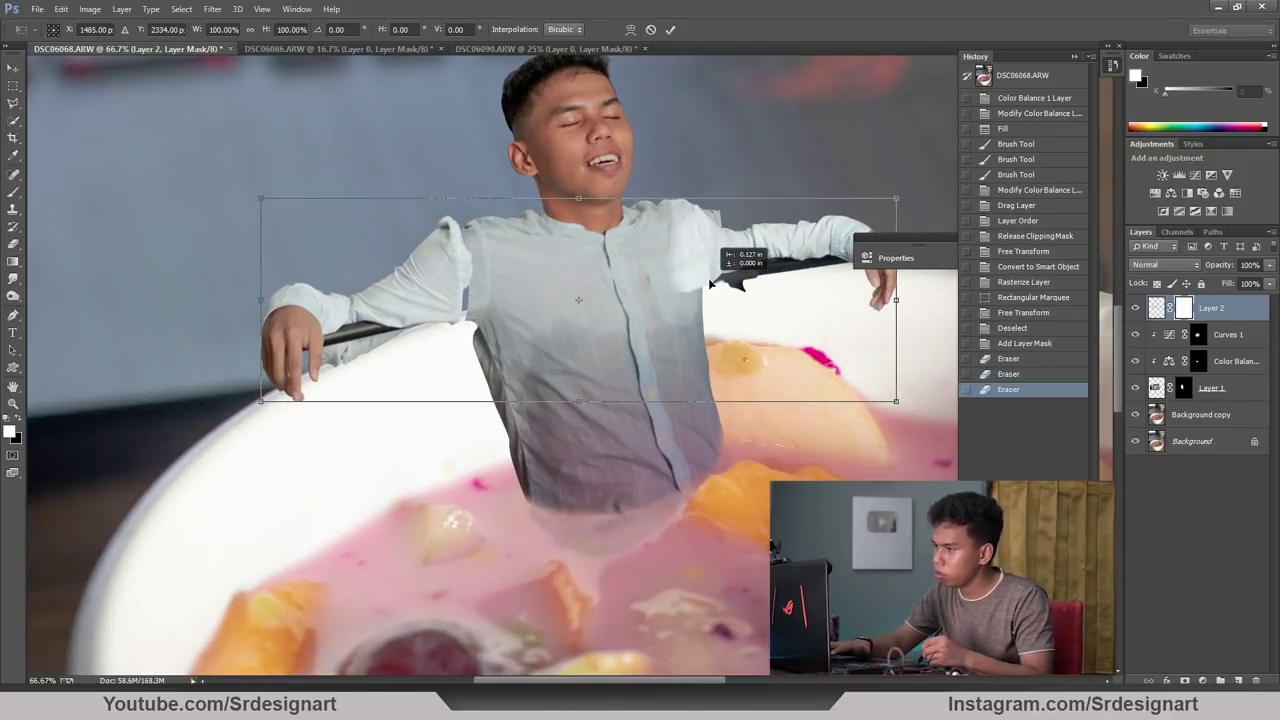
# Marquee the left-side arm, load Layer 2's pixels and move the arm slightly right and down.
pyautogui.press('Return')
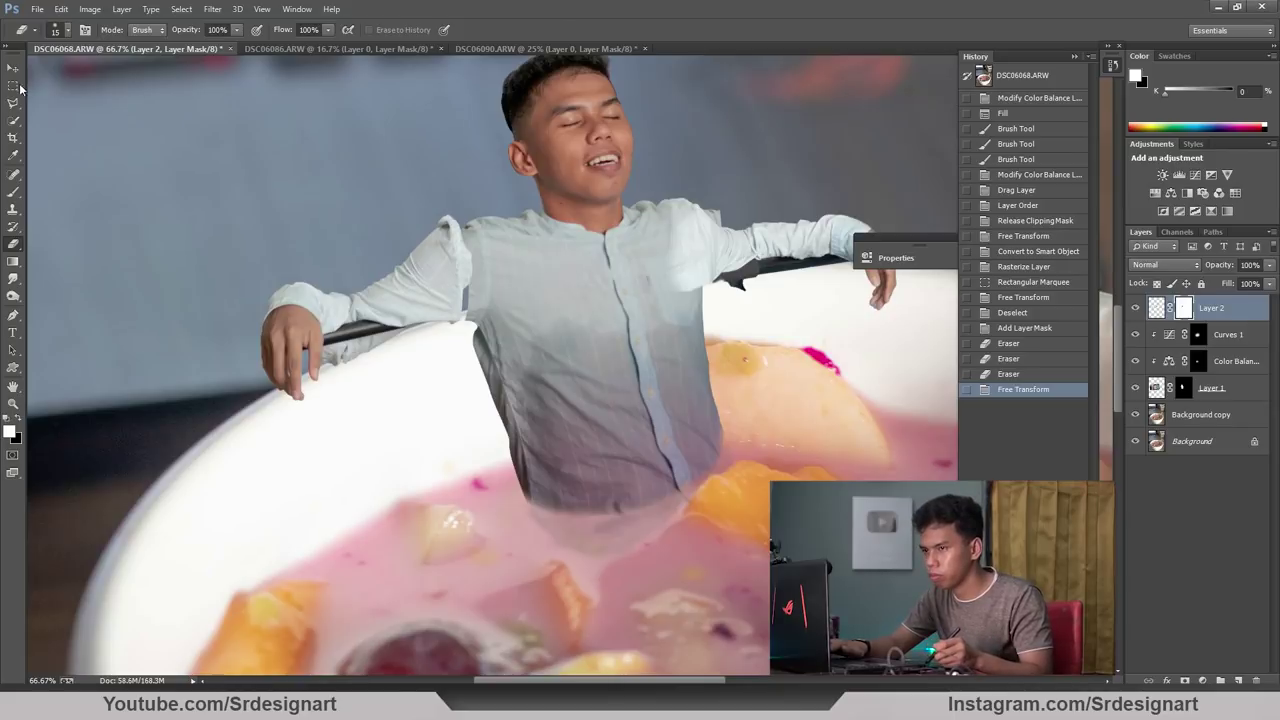
pyautogui.click(20, 88)
pyautogui.moveTo(183, 129)
pyautogui.mouseDown()
pyautogui.moveTo(525, 420)
pyautogui.moveTo(507, 437)
pyautogui.mouseUp()
pyautogui.hotkey('ctrl', 't')
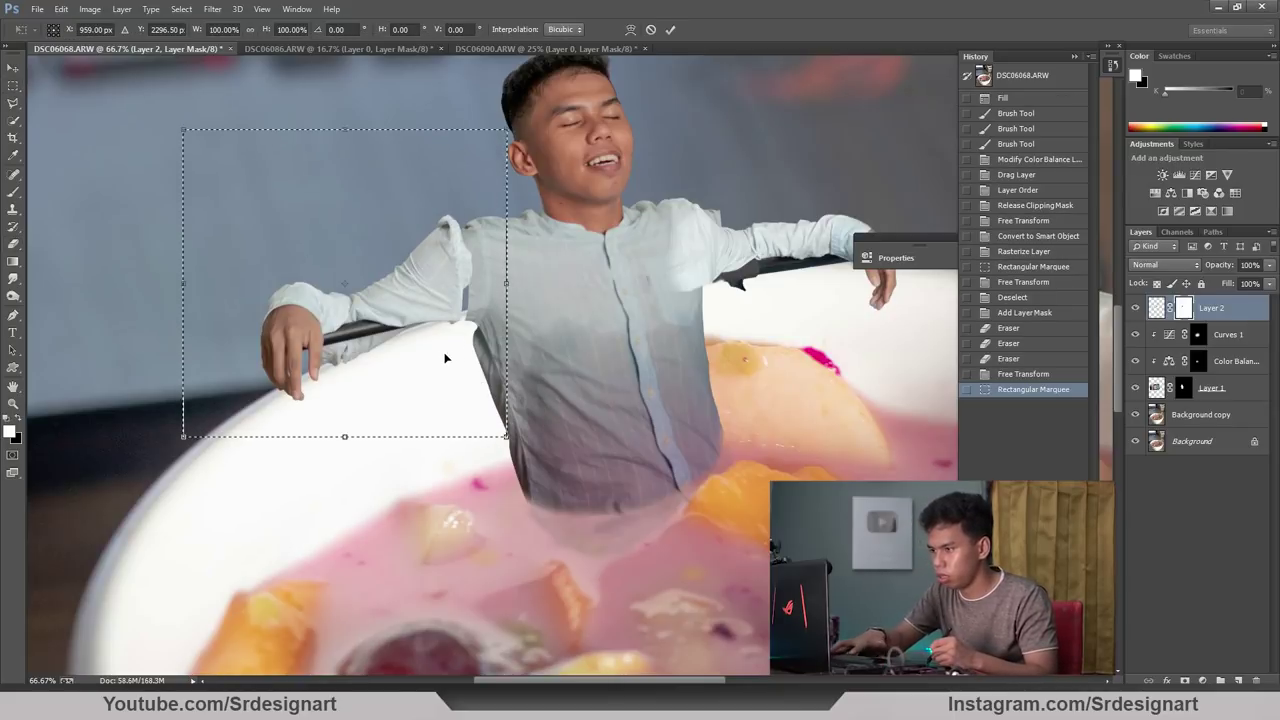
pyautogui.moveTo(445, 357); pyautogui.dragTo(451, 350)
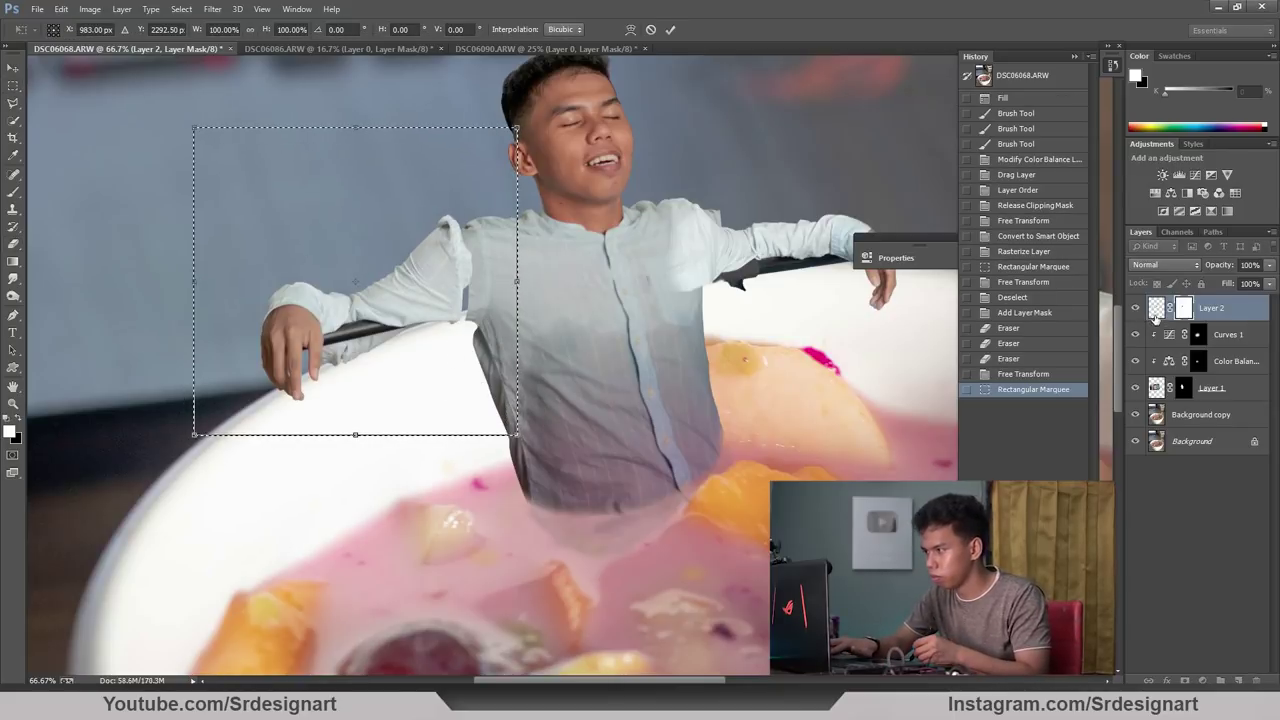
pyautogui.keyDown('ctrl'); pyautogui.click(1156, 308); pyautogui.keyUp('ctrl')
pyautogui.moveTo(443, 292)
pyautogui.mouseDown()
pyautogui.moveTo(431, 305)
pyautogui.moveTo(428, 292)
pyautogui.mouseUp()
# Warp the left arm and hand down and outward over the rim, then erase a stray bit.
pyautogui.rightClick(428, 284)
pyautogui.click(455, 397)
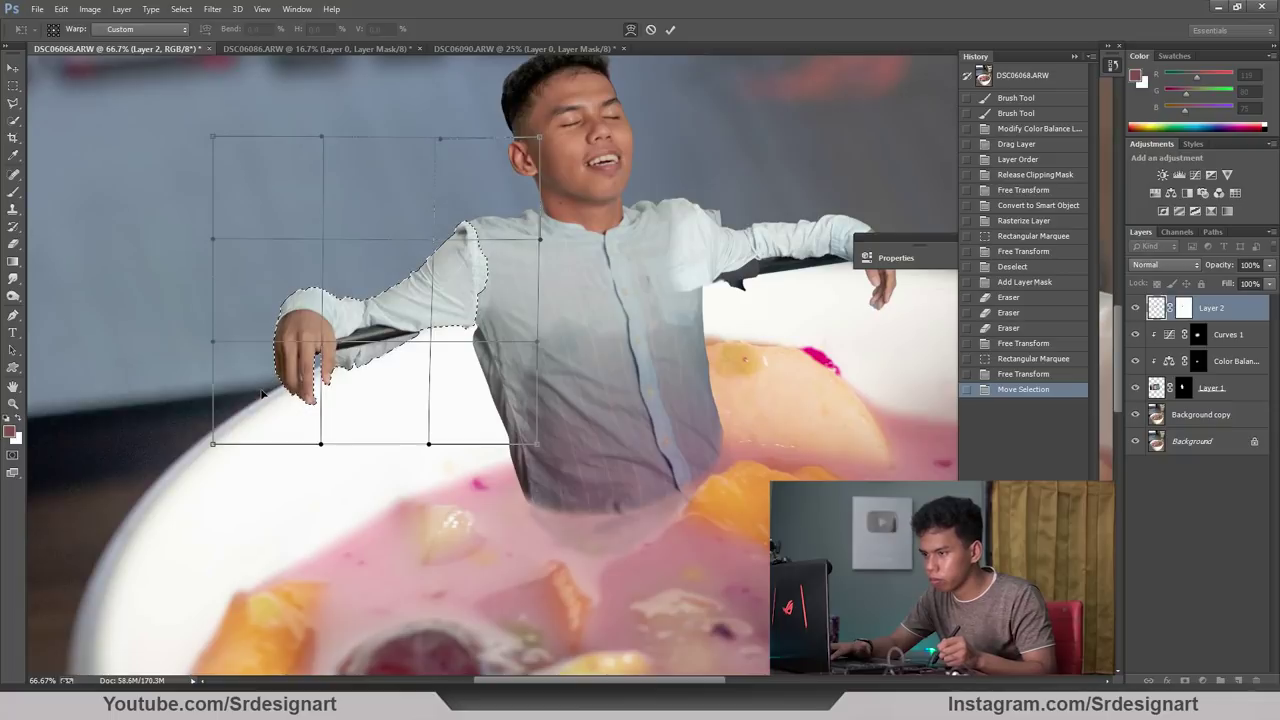
pyautogui.moveTo(265, 398)
pyautogui.mouseDown()
pyautogui.moveTo(250, 410)
pyautogui.moveTo(357, 369)
pyautogui.mouseUp()
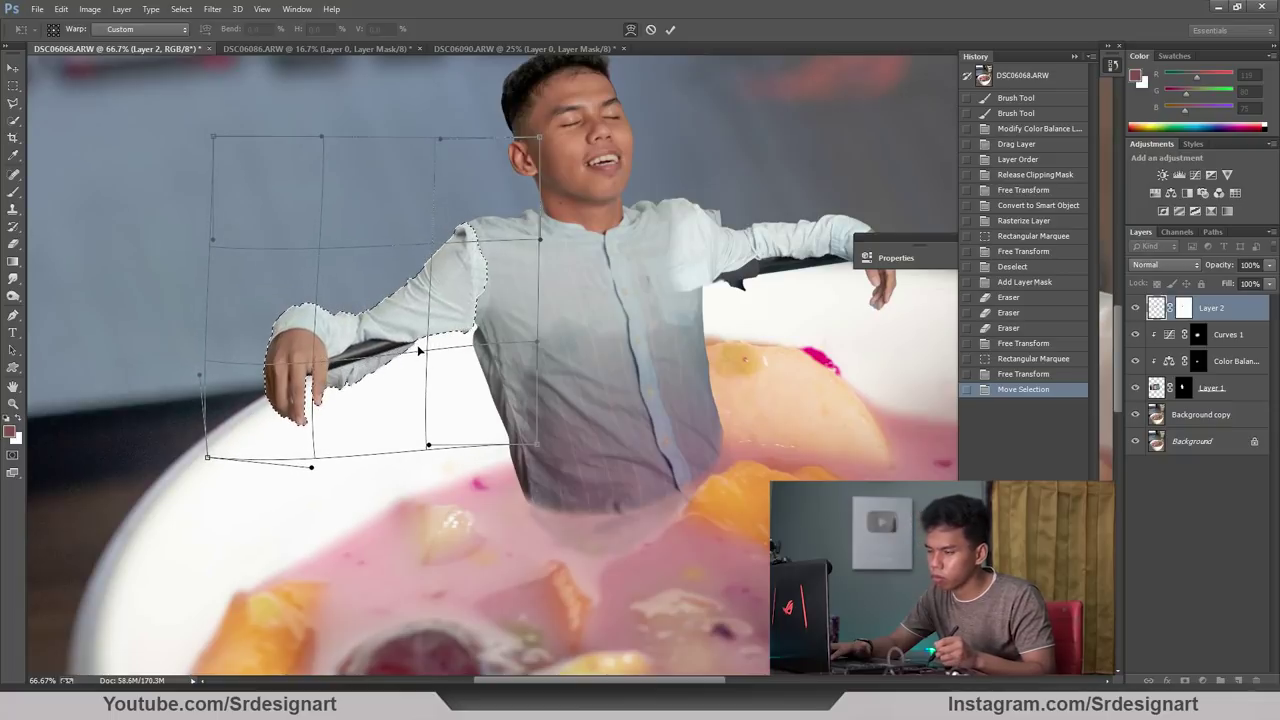
pyautogui.press('Return')
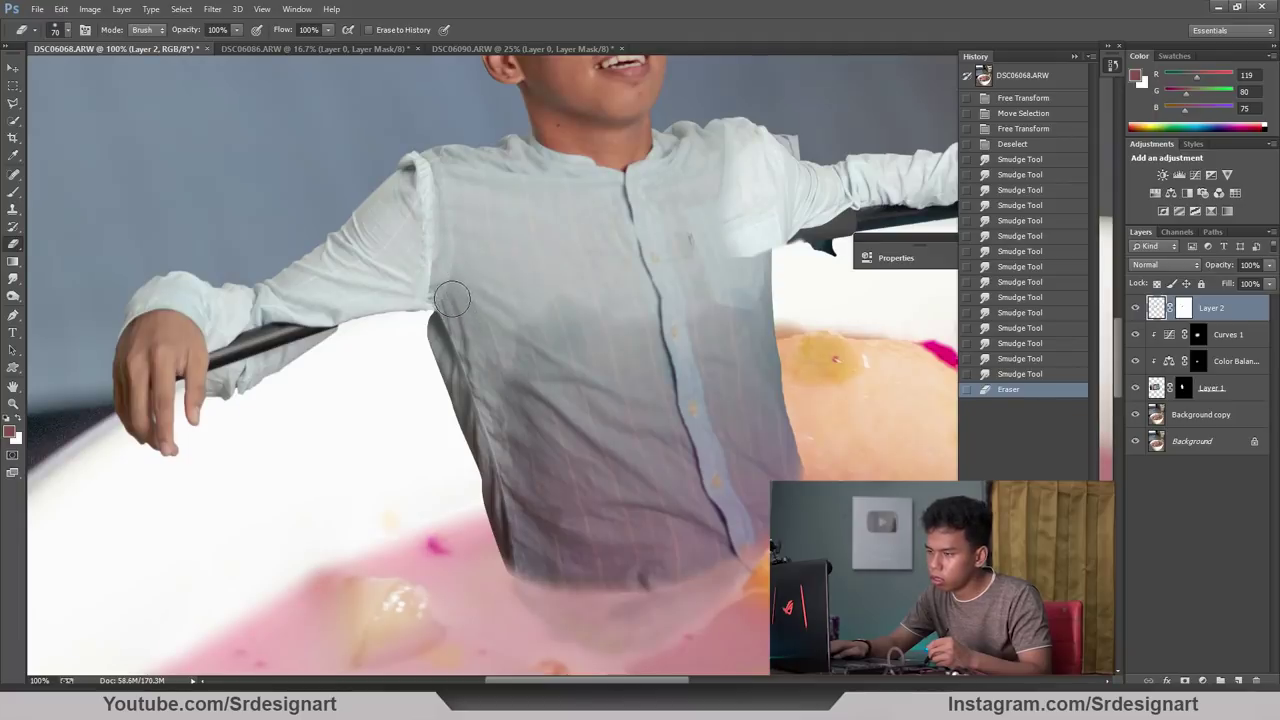
pyautogui.click(451, 298)
pyautogui.hotkey('ctrl', '+')
# Darken the arm piece slightly with Curves (input 139, output 122).
pyautogui.moveTo(437, 289)
pyautogui.mouseDown()
pyautogui.moveTo(614, 354)
pyautogui.moveTo(789, 330)
pyautogui.mouseUp()
pyautogui.hotkey('ctrl', 'm')
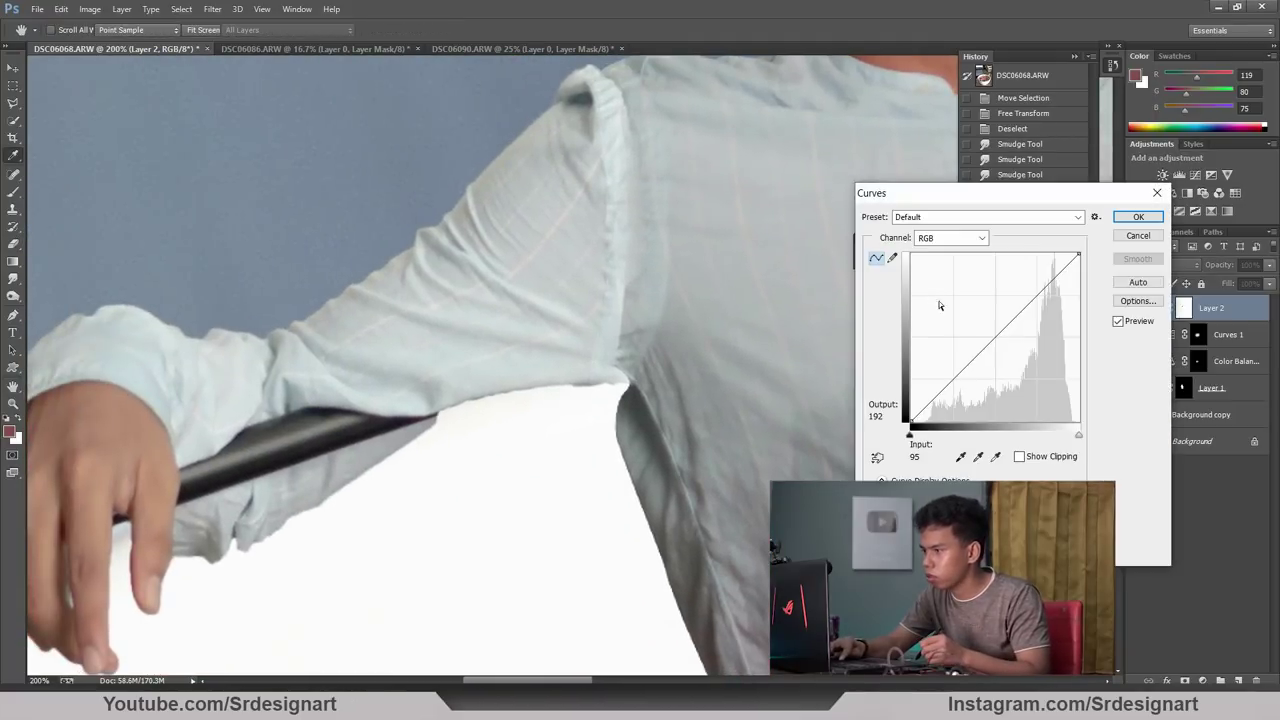
pyautogui.click(999, 339)
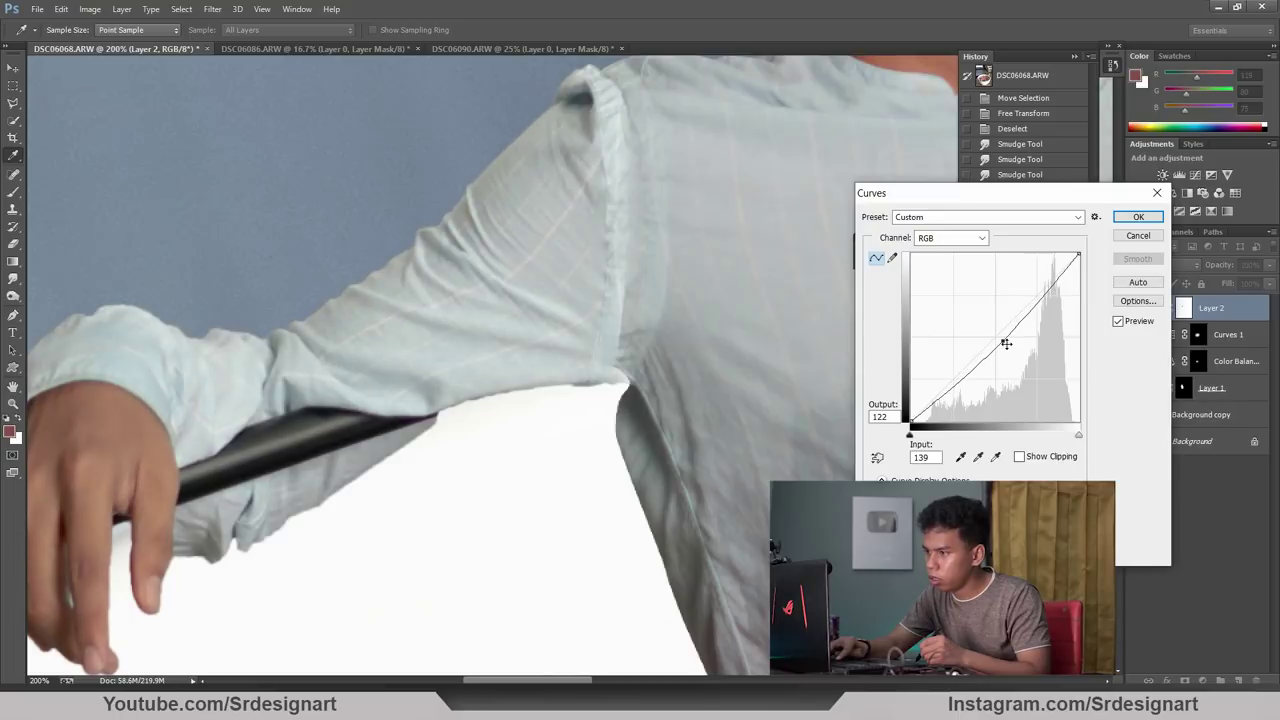
pyautogui.press('Return')
# Shift the arm piece slightly right to line up with the torso, then zoom out.
pyautogui.hotkey('ctrl', 't')
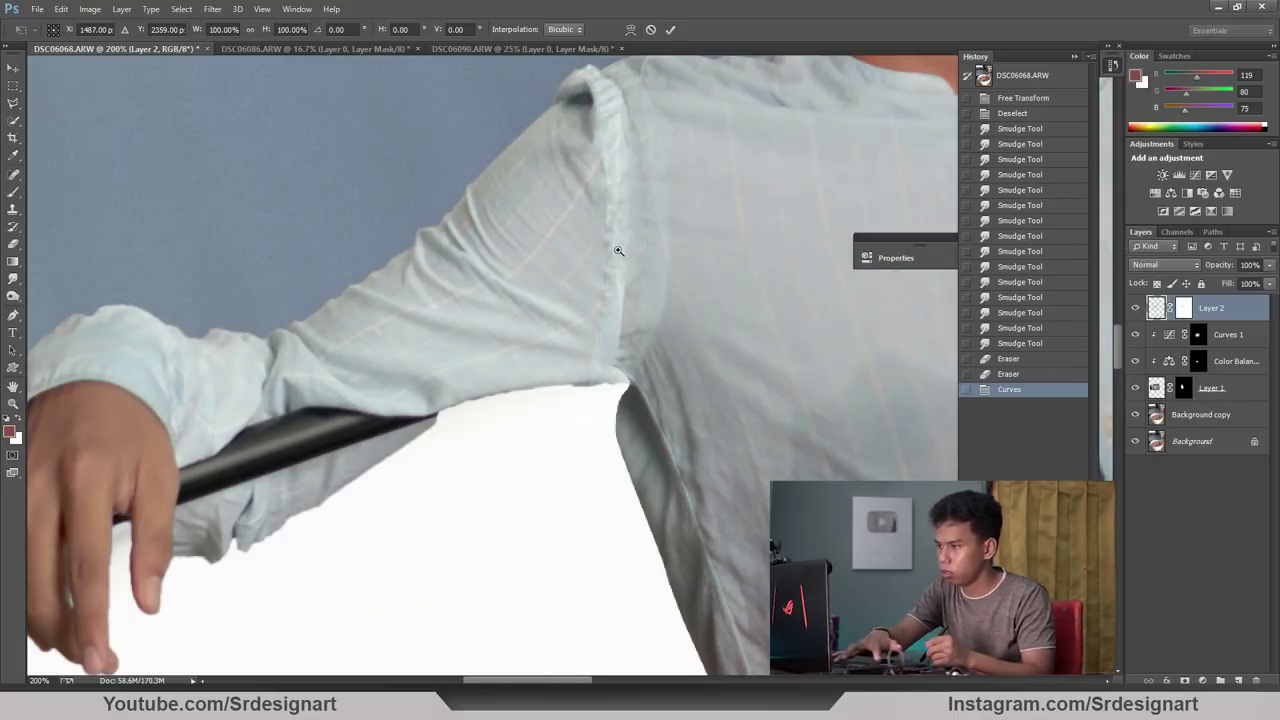
pyautogui.moveTo(623, 248); pyautogui.dragTo(643, 244)
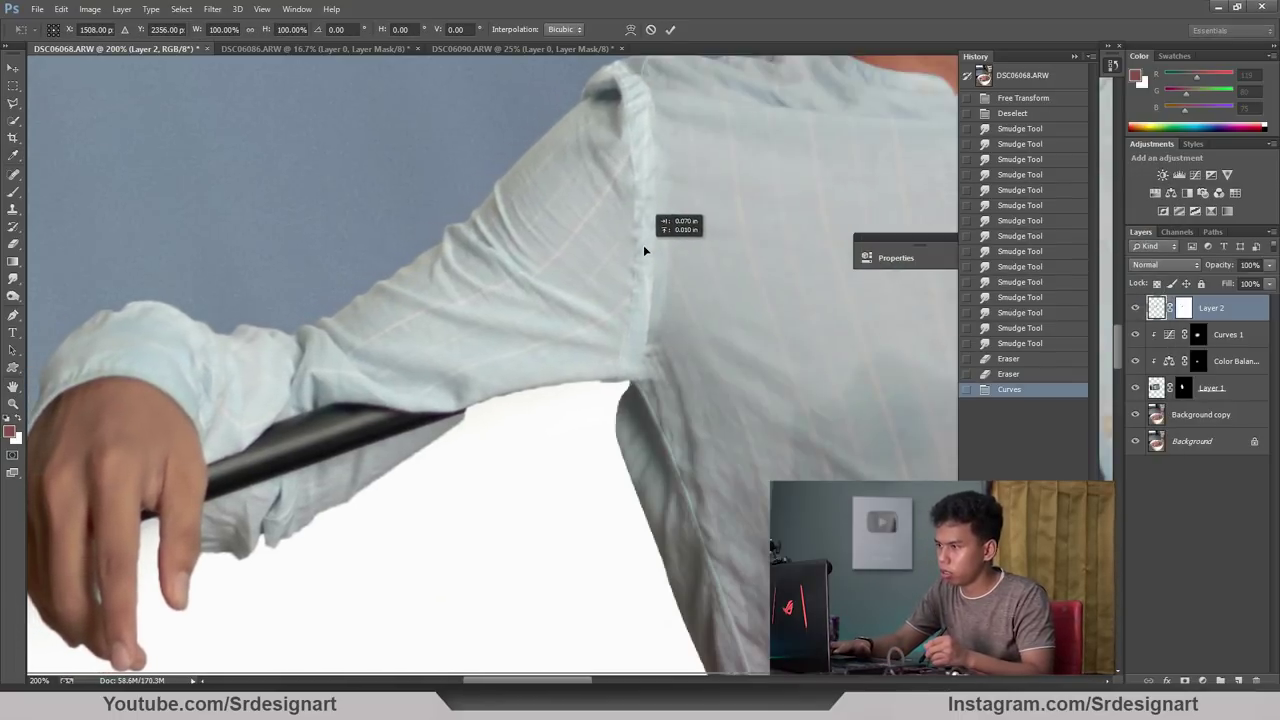
pyautogui.press('Return')
pyautogui.hotkey('ctrl', '-')
pyautogui.hotkey('ctrl', '-')
pyautogui.hotkey('ctrl', '-')
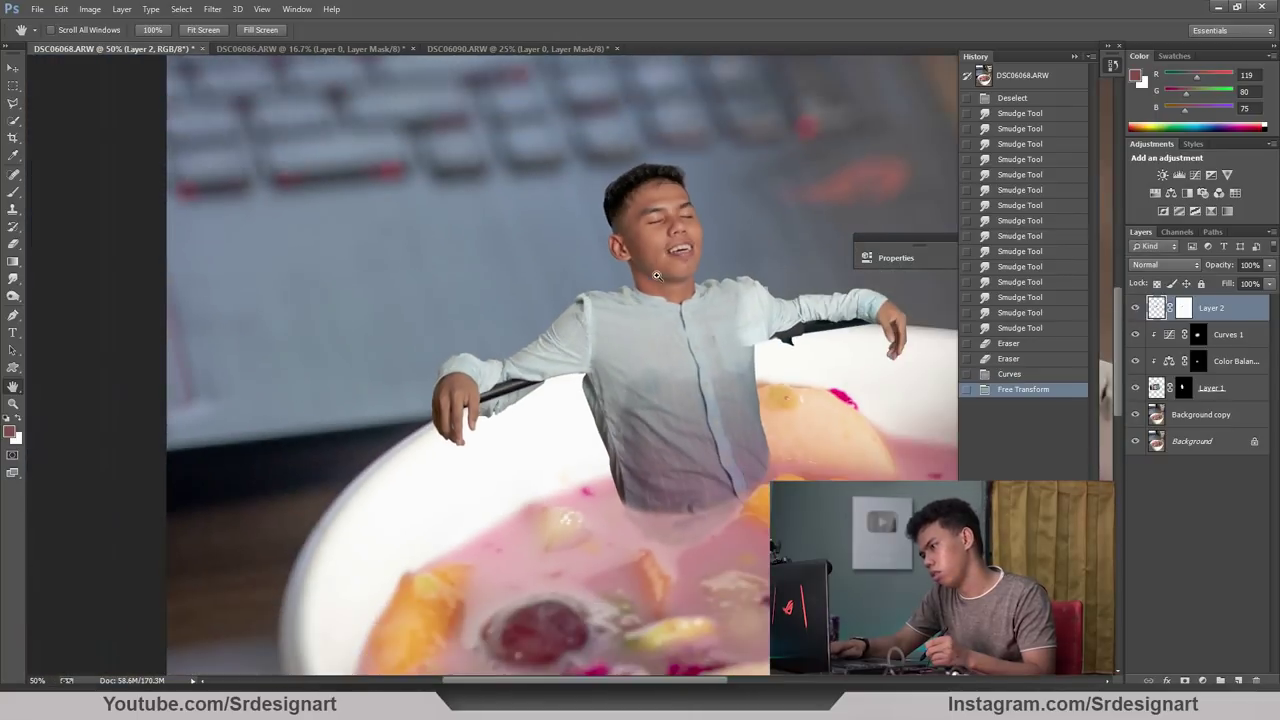
# Zoom in on the arm at the bowl's right rim and set up a 9 px hard eraser brush.
pyautogui.hotkey('ctrl', '+')
pyautogui.hotkey('ctrl', '+')
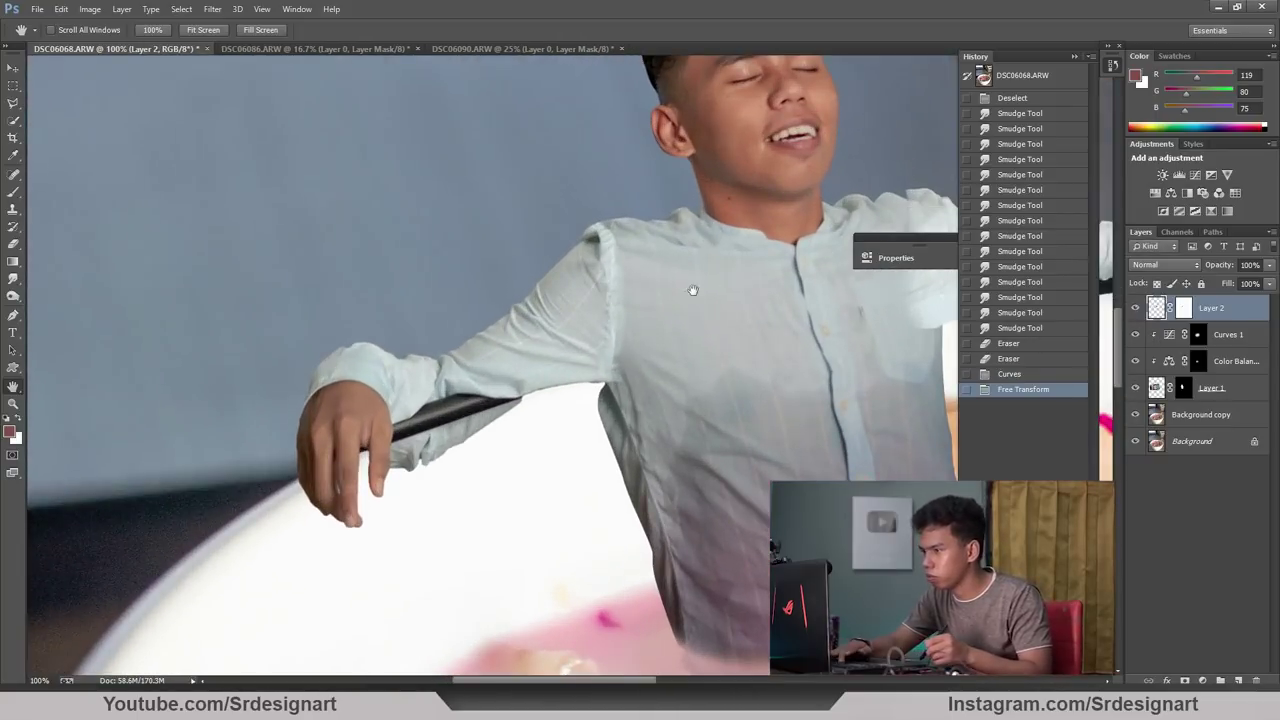
pyautogui.moveTo(692, 290); pyautogui.dragTo(229, 286)
pyautogui.hotkey('ctrl', '+')
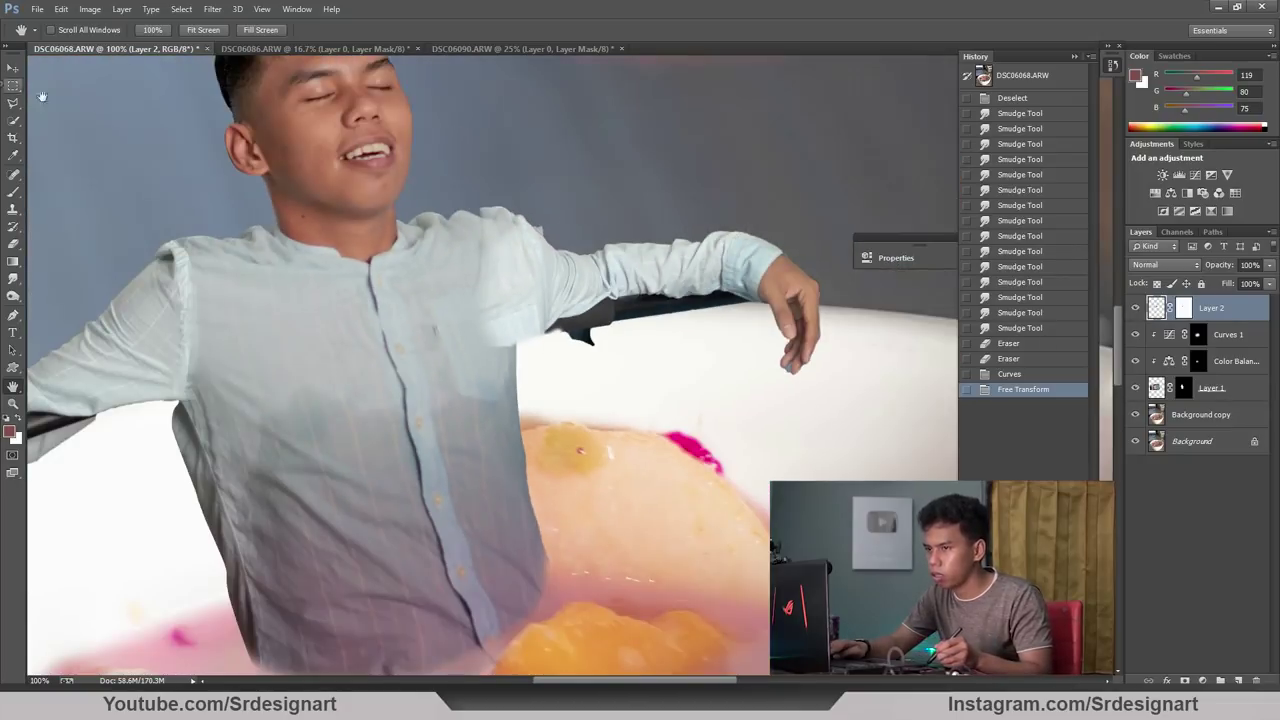
pyautogui.moveTo(440, 130); pyautogui.dragTo(920, 430)
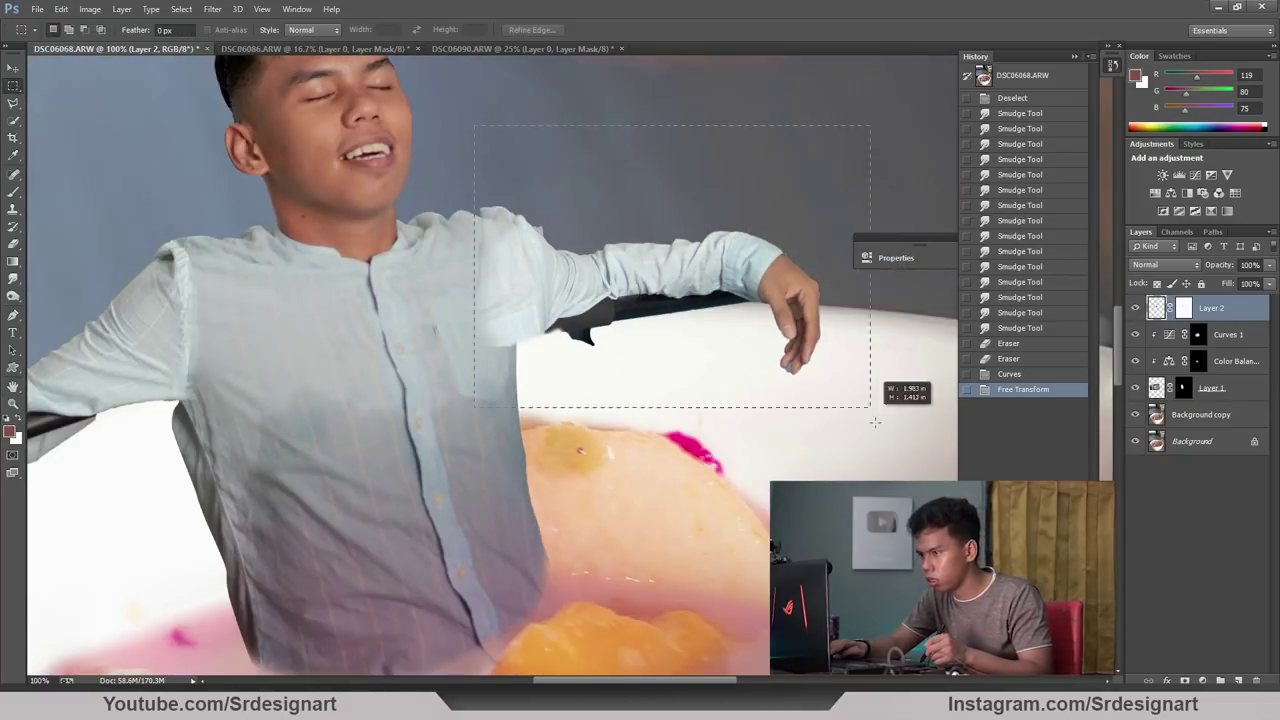
pyautogui.click(12, 244)
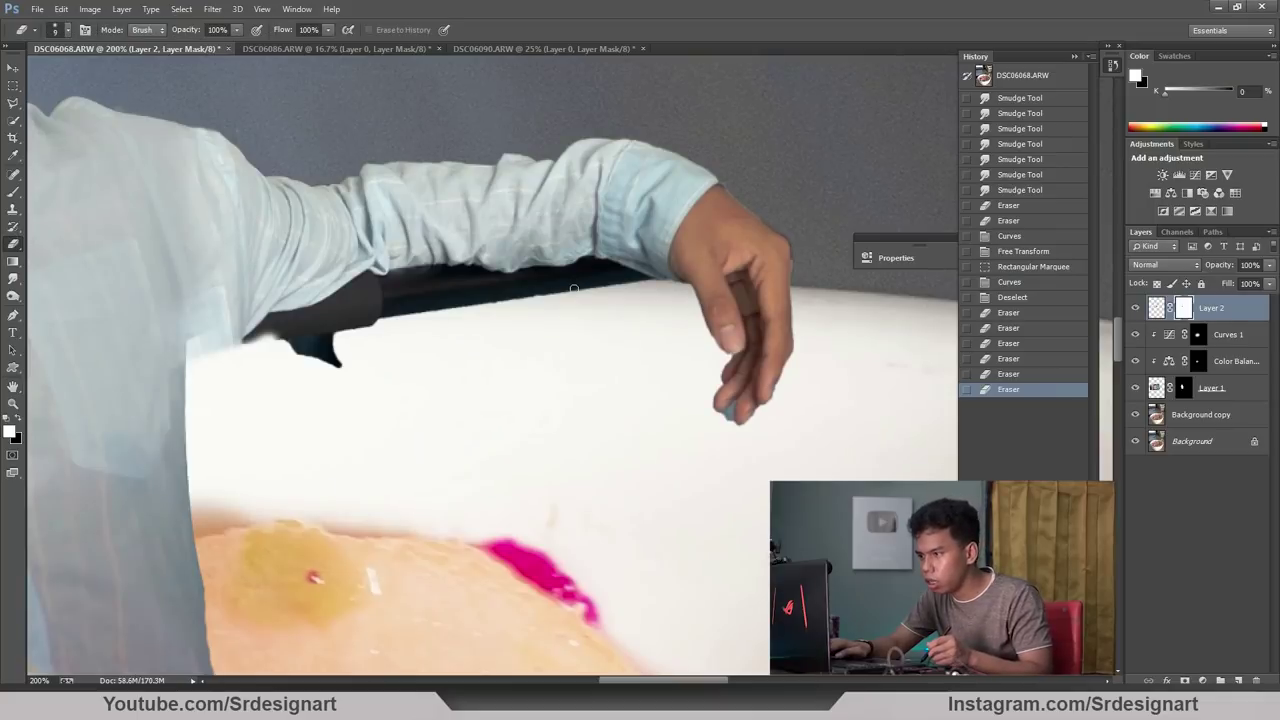
pyautogui.rightClick(639, 295)
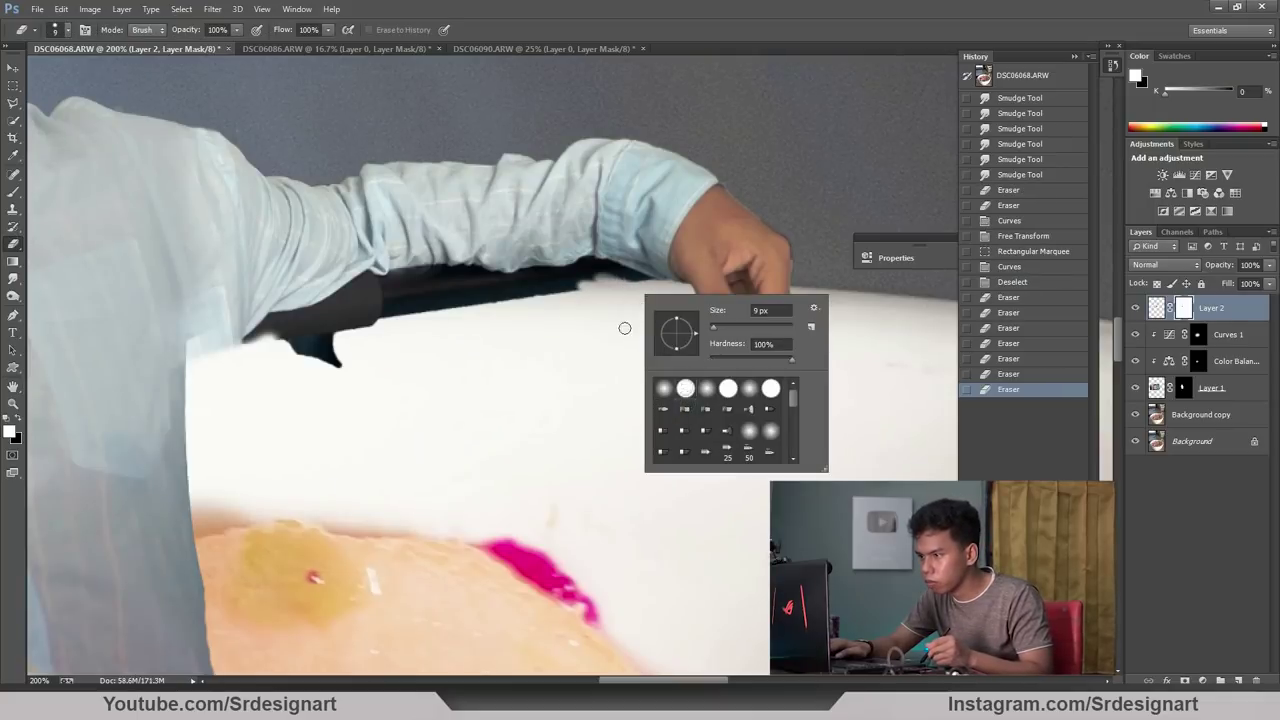
pyautogui.press('Return')
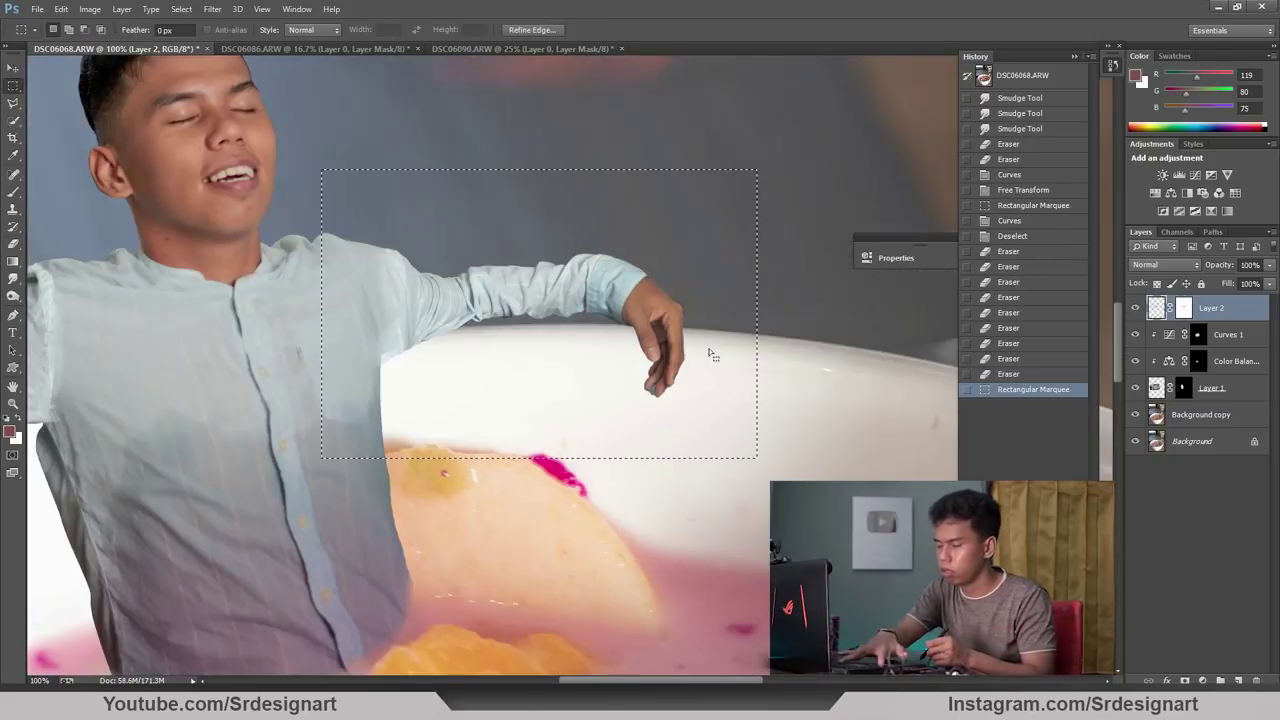
pyautogui.hotkey('ctrl', 't')
# Warp the right-rim arm so it bends down over the bowl edge.
pyautogui.rightClick(663, 277)
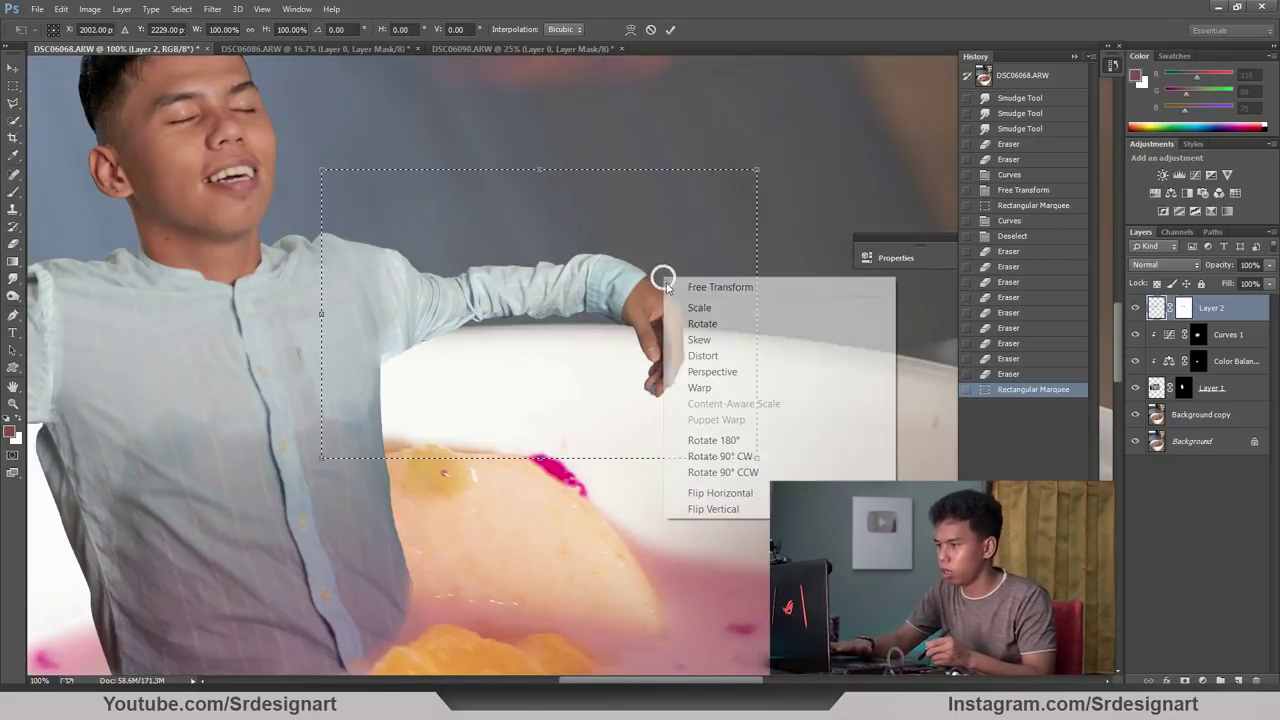
pyautogui.click(698, 387)
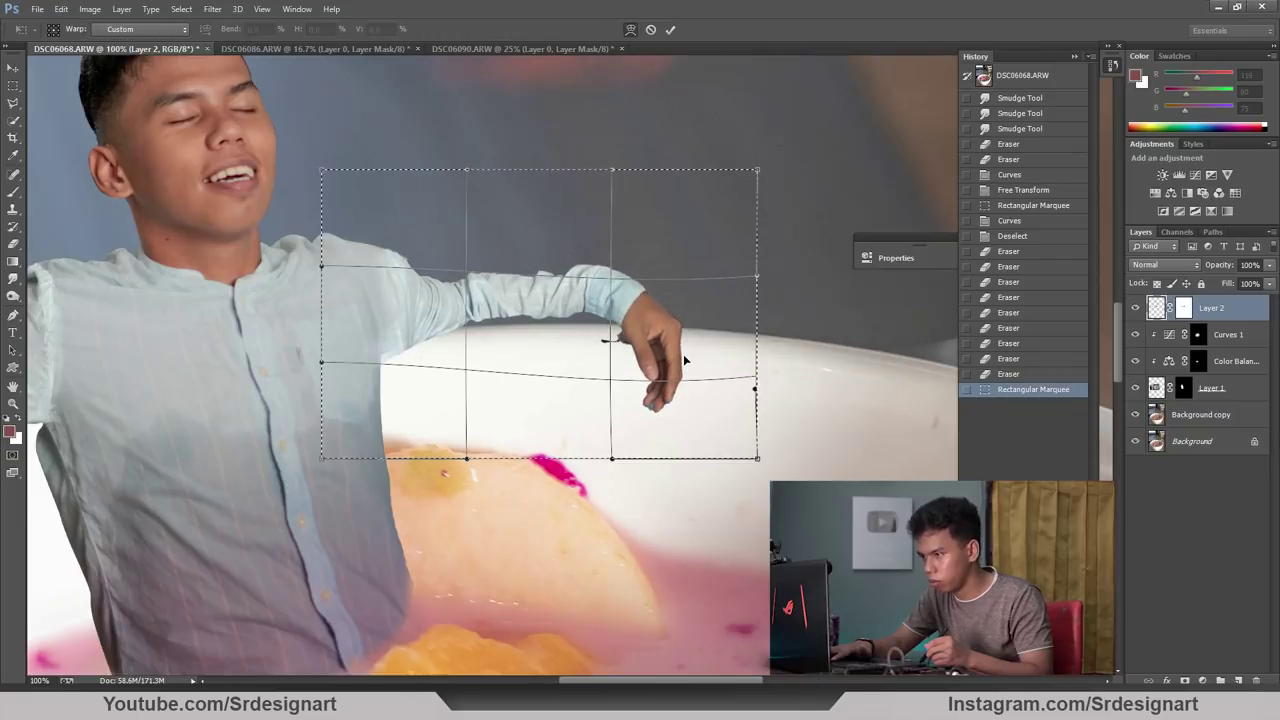
pyautogui.press('Escape')
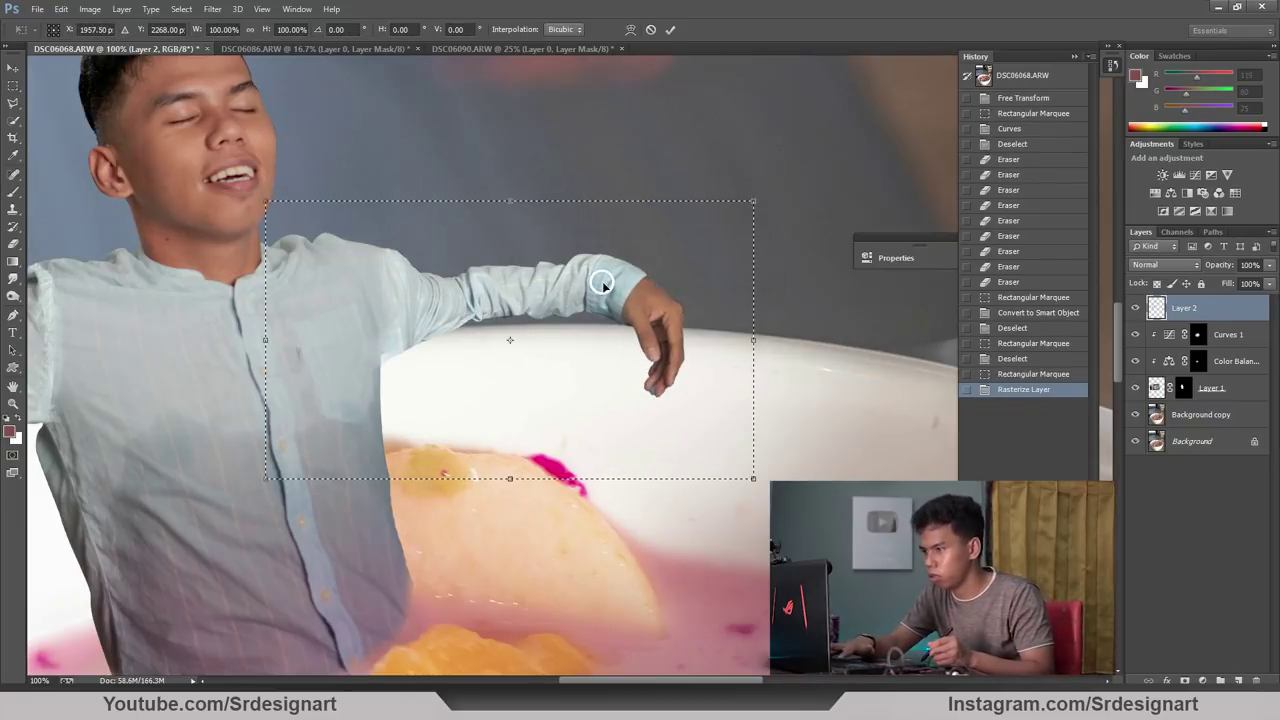
pyautogui.rightClick(618, 283)
pyautogui.click(651, 392)
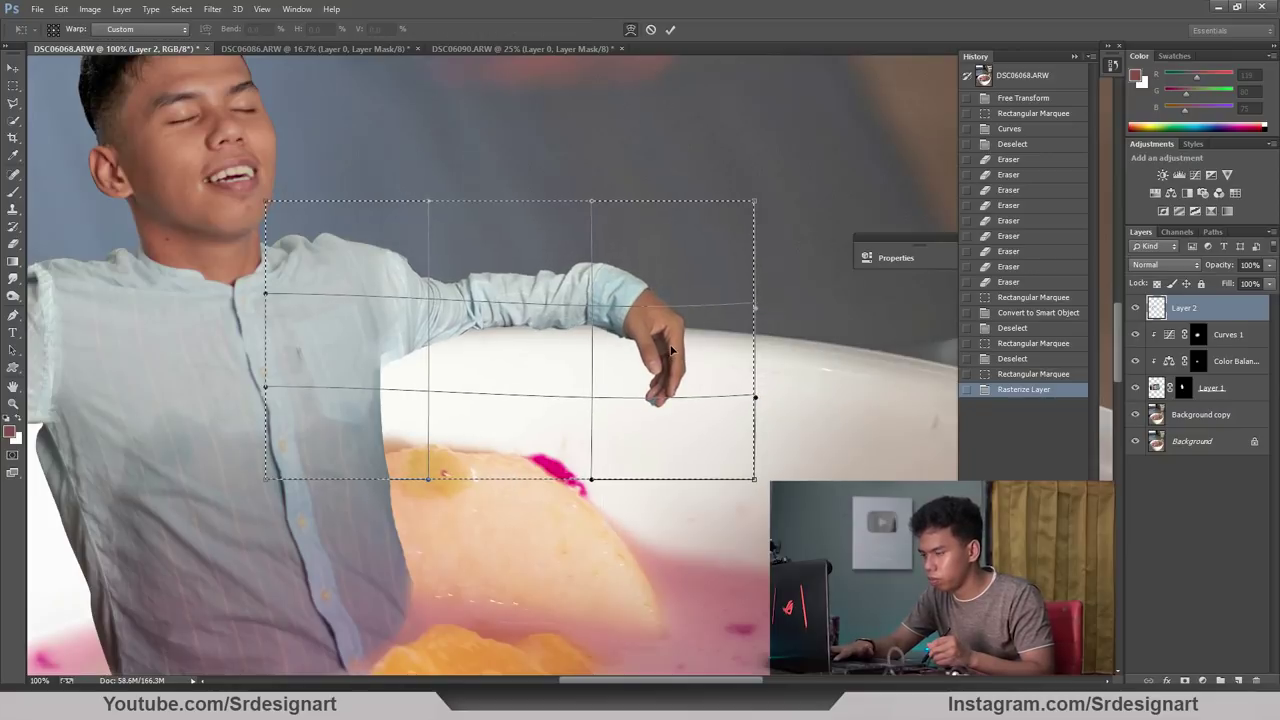
pyautogui.press('Return')
# Darken the arm slightly with Curves, then deselect and zoom out to the whole bowl scene.
pyautogui.press('b')
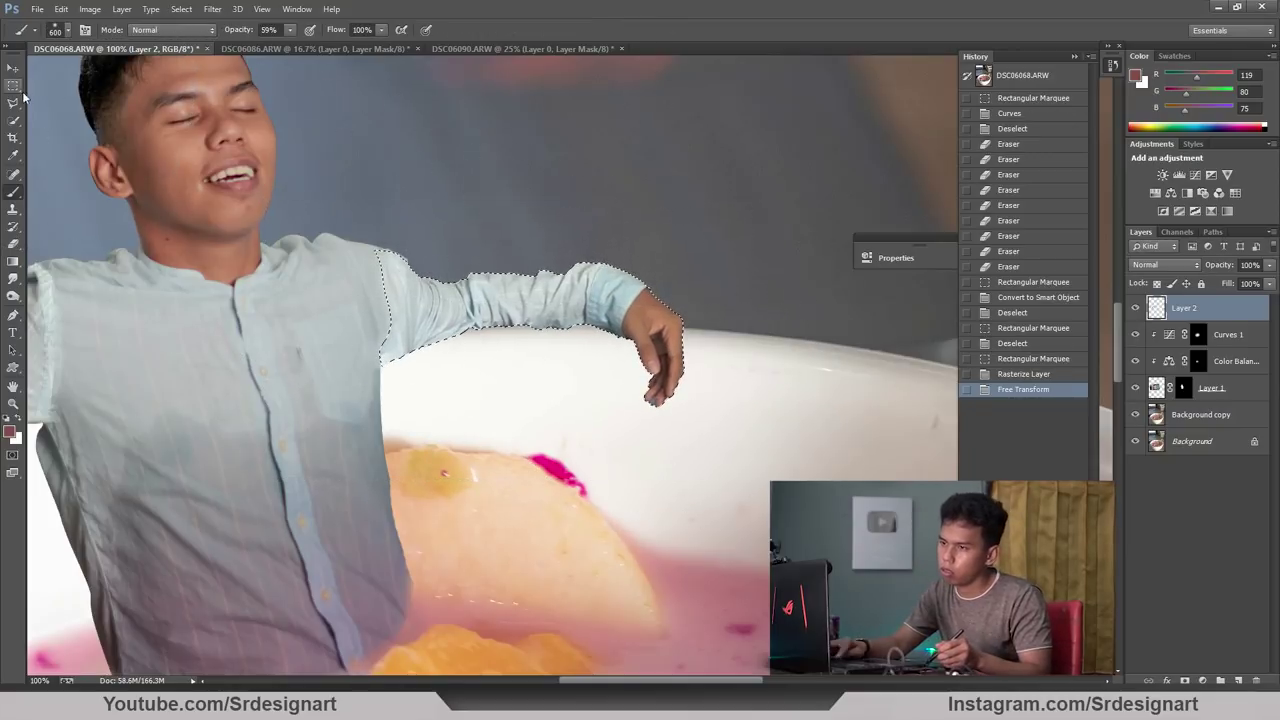
pyautogui.hotkey('ctrl', 'm')
pyautogui.moveTo(1002, 341); pyautogui.dragTo(998, 343)
pyautogui.press('Return')
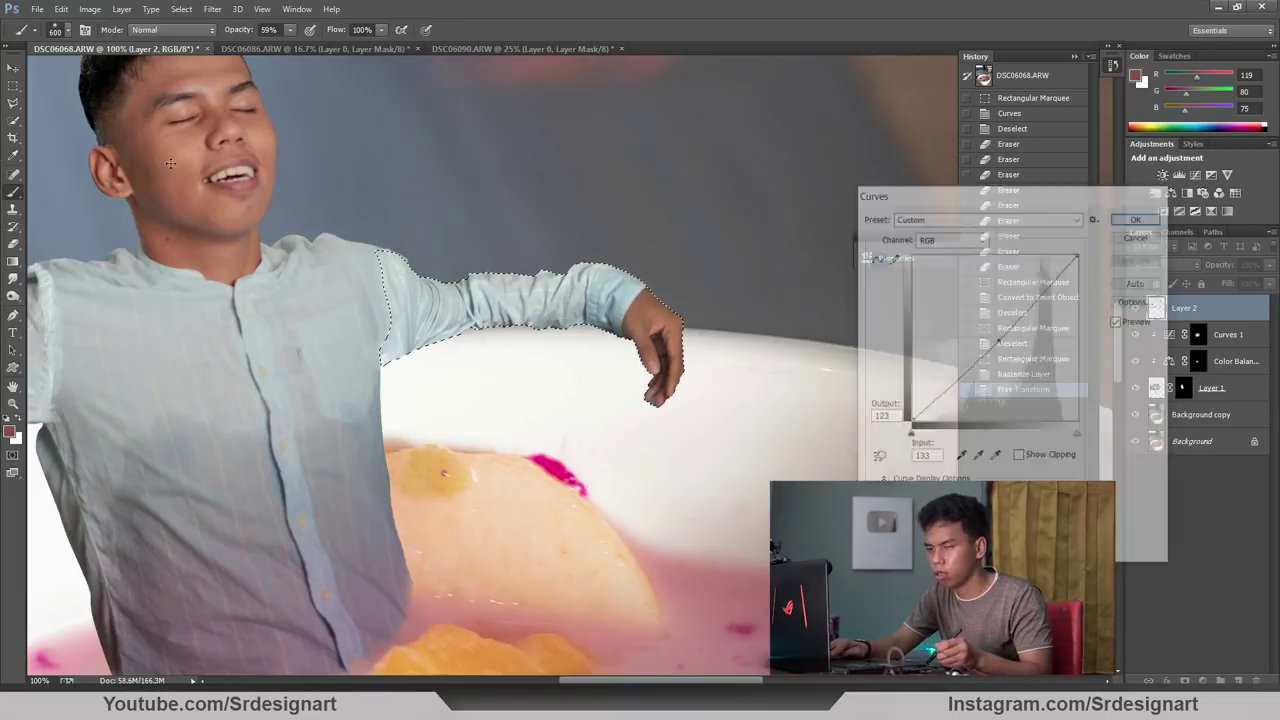
pyautogui.press('l')
pyautogui.rightClick(268, 200)
pyautogui.click(282, 212)
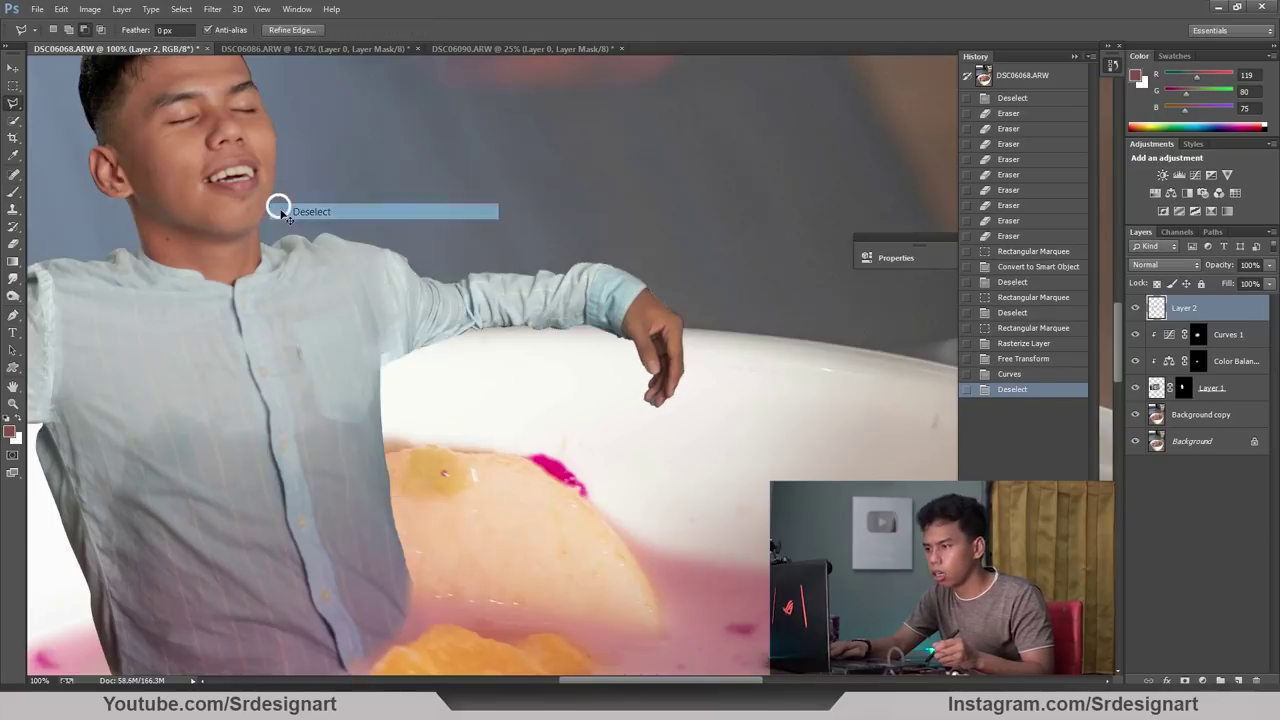
pyautogui.hotkey('ctrl', '-')
pyautogui.hotkey('ctrl', '-')
pyautogui.hotkey('ctrl', '-')
# Zoom in and erase the pen lying under the left arm.
pyautogui.hotkey('ctrl', '+')
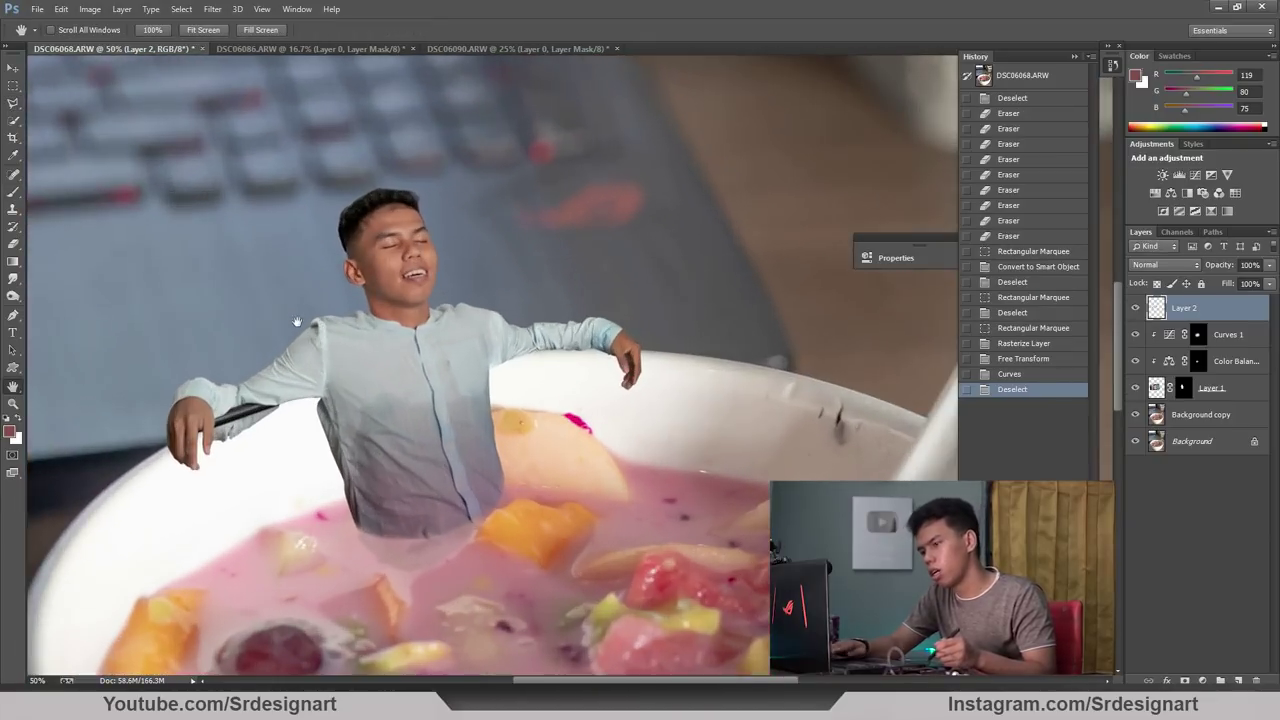
pyautogui.hotkey('ctrl', '+')
pyautogui.hotkey('ctrl', '+')
pyautogui.hotkey('ctrl', '+')
pyautogui.hotkey('ctrl', '+')
pyautogui.press('e')
pyautogui.click(166, 318)
pyautogui.moveTo(166, 318); pyautogui.dragTo(190, 316)
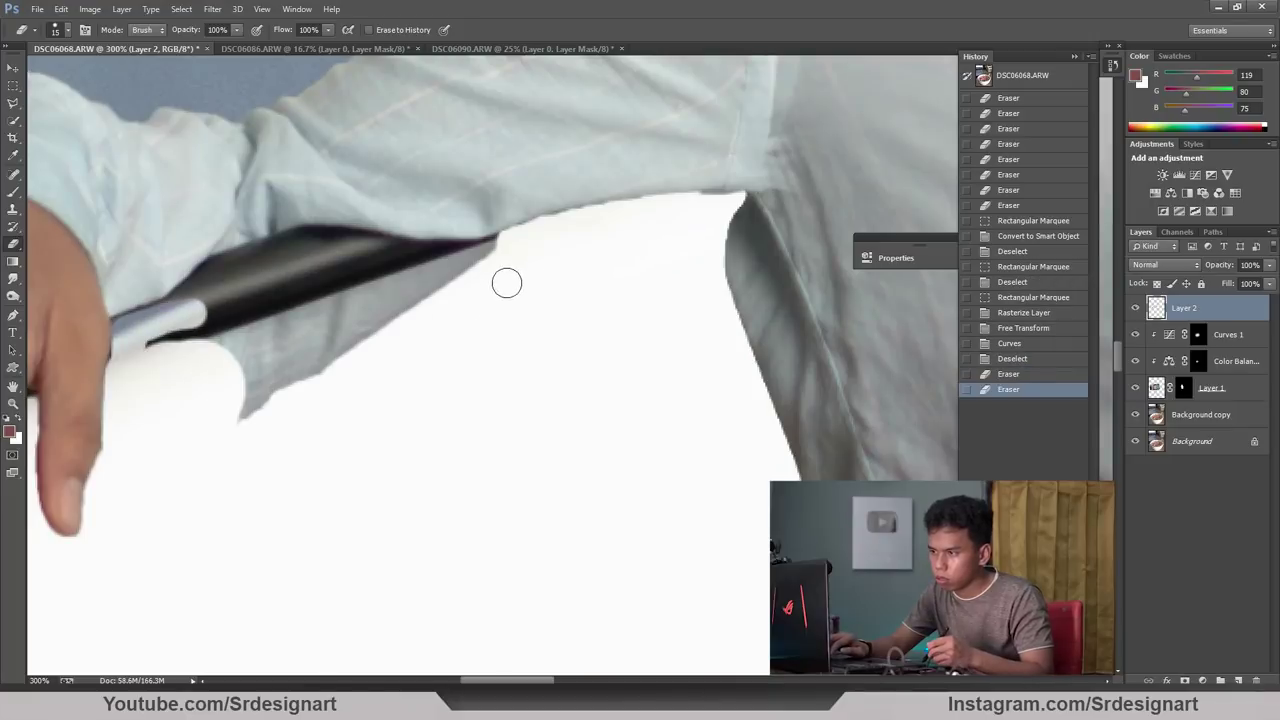
pyautogui.moveTo(467, 257)
pyautogui.mouseDown()
pyautogui.moveTo(212, 369)
pyautogui.moveTo(337, 300)
pyautogui.mouseUp()
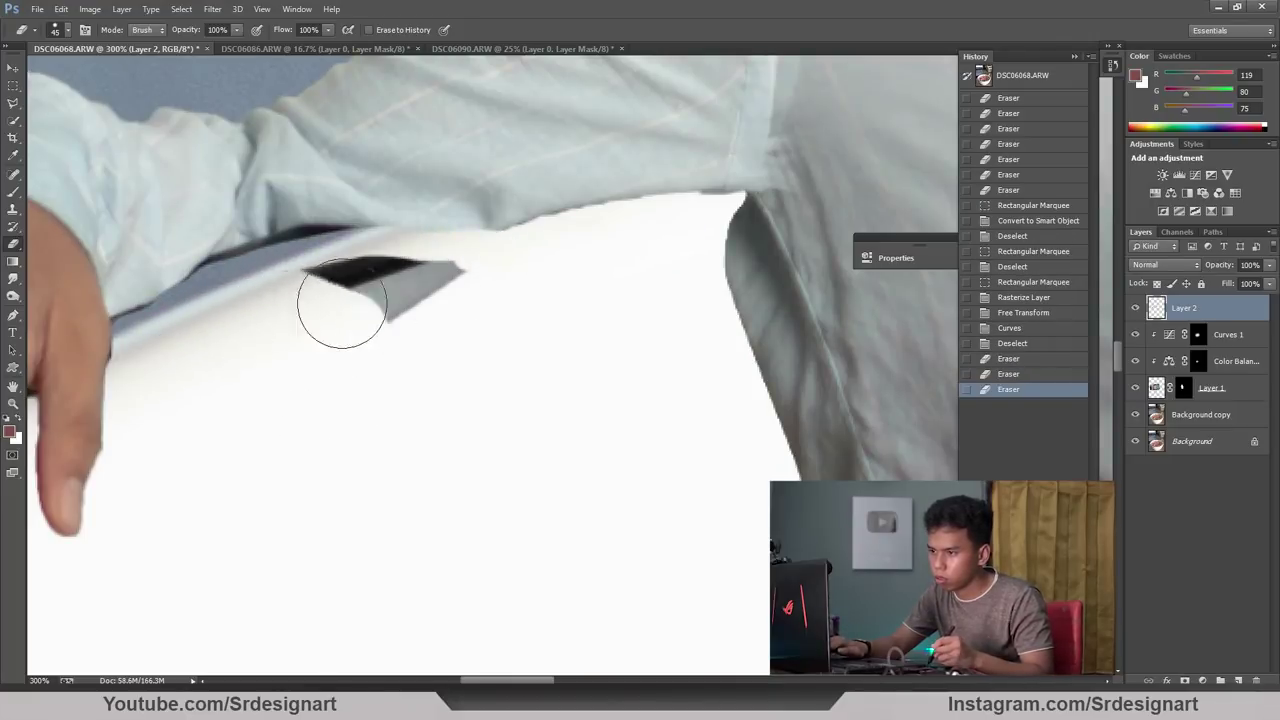
pyautogui.moveTo(180, 122); pyautogui.dragTo(723, 461)
# Warp the left hand down so it hangs over the bowl rim, then deselect.
pyautogui.hotkey('ctrl', 't')
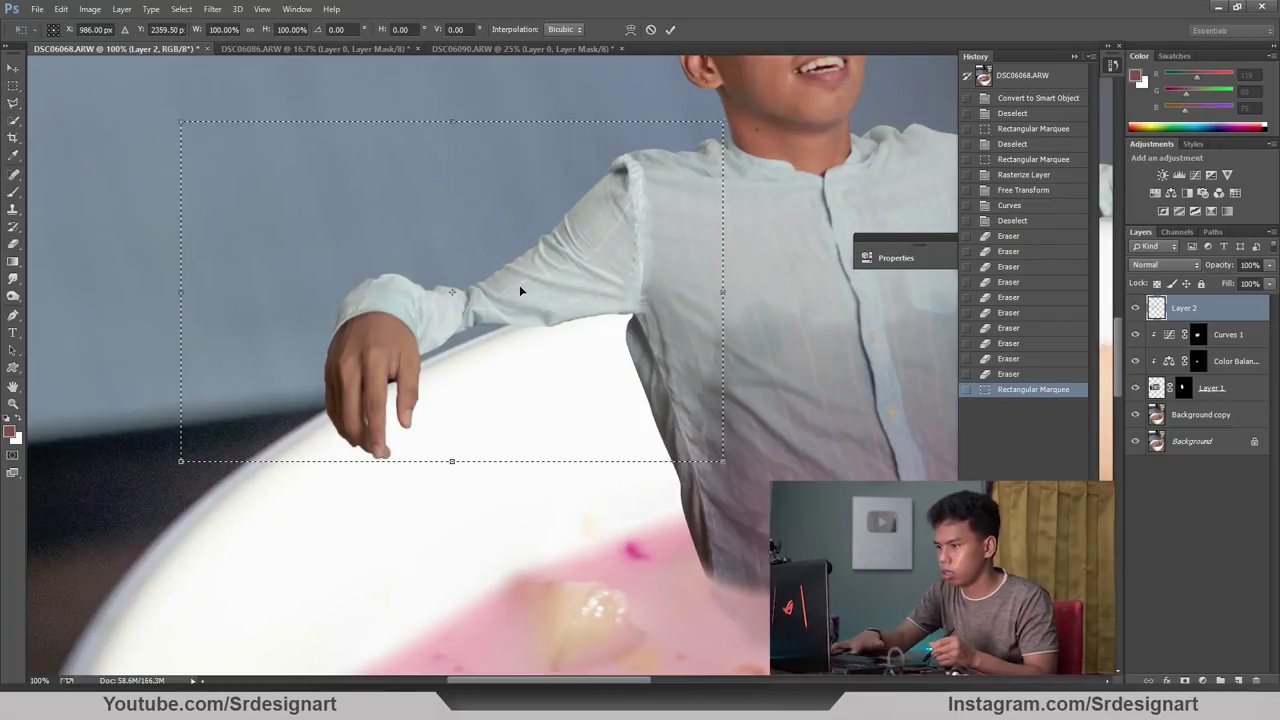
pyautogui.rightClick(520, 290)
pyautogui.click(556, 400)
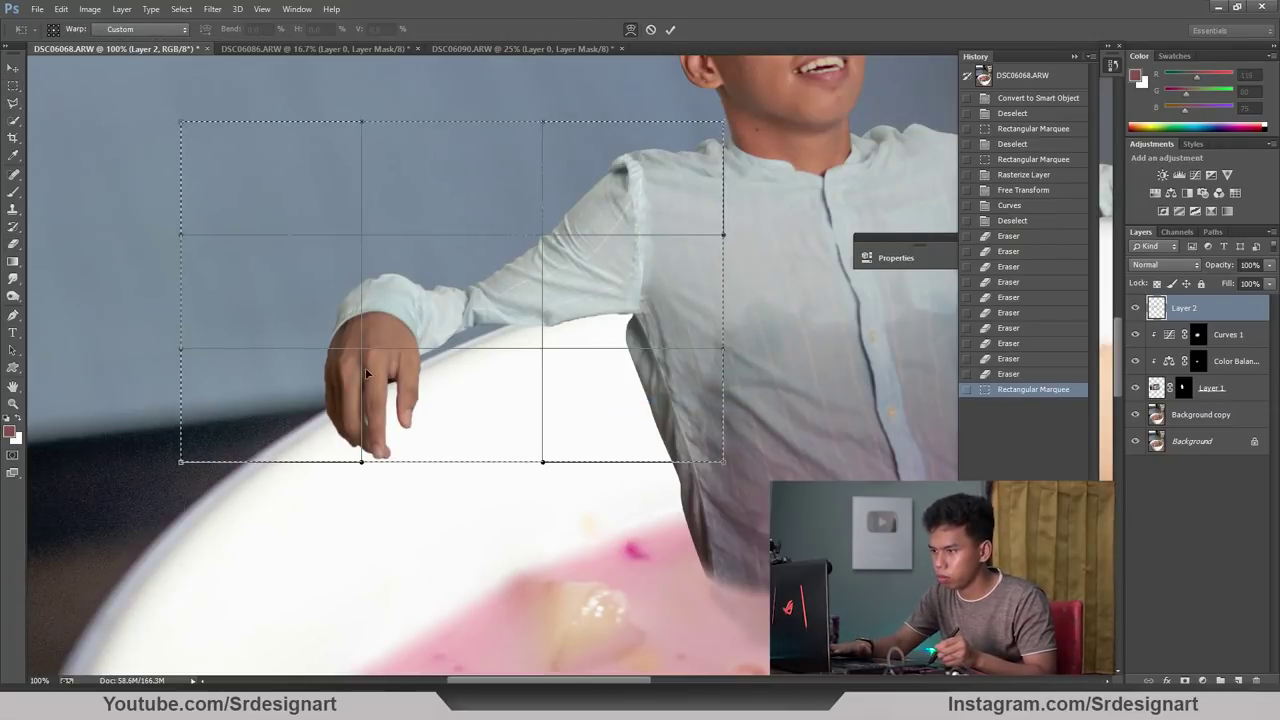
pyautogui.moveTo(365, 369); pyautogui.dragTo(383, 422)
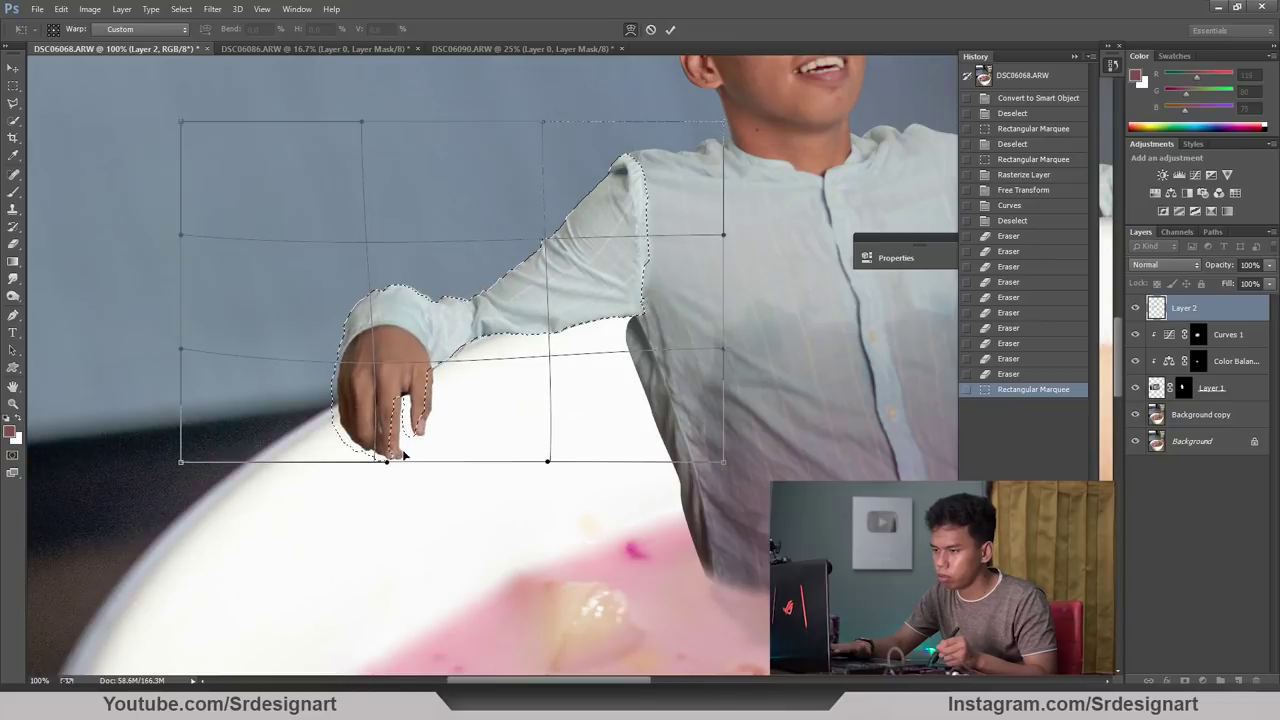
pyautogui.press('Return')
pyautogui.hotkey('ctrl', 'd')
# Smudge the shirt edge along the bowl rim to soften it.
pyautogui.press('r')
pyautogui.hotkey('ctrl', '+')
pyautogui.hotkey('ctrl', '+')
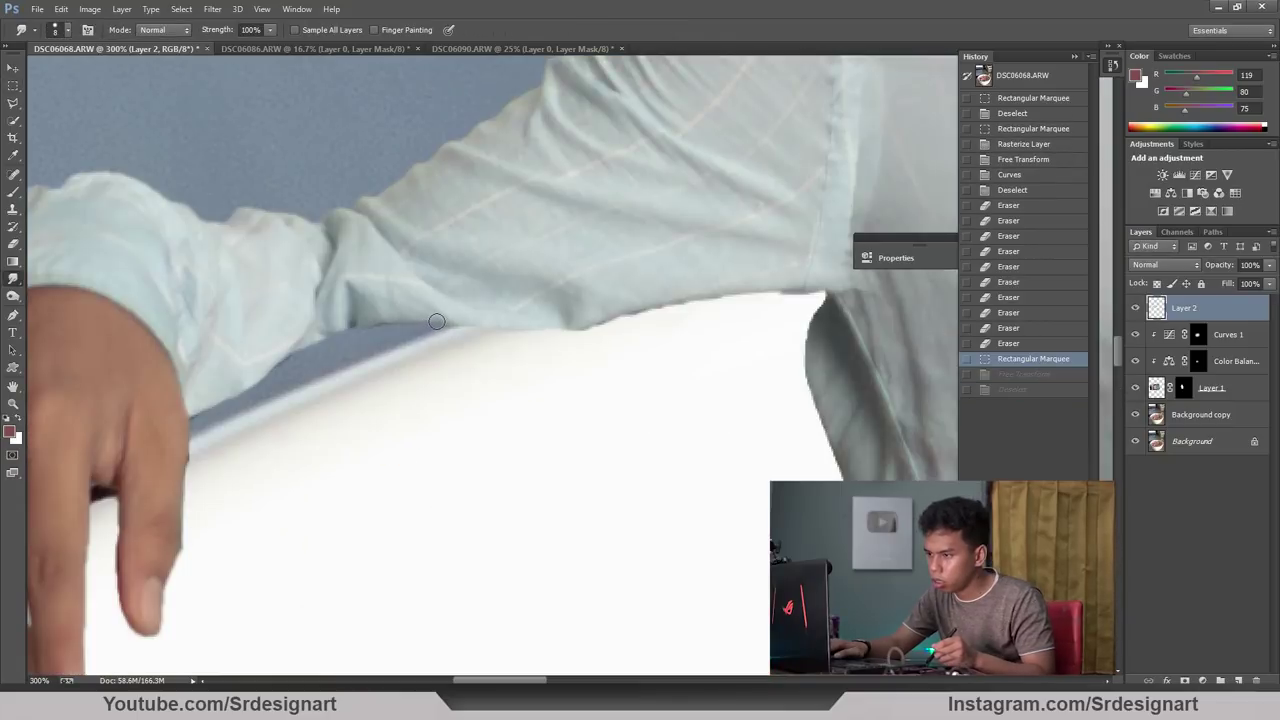
pyautogui.moveTo(436, 321); pyautogui.dragTo(386, 336)
pyautogui.moveTo(418, 324); pyautogui.dragTo(388, 317)
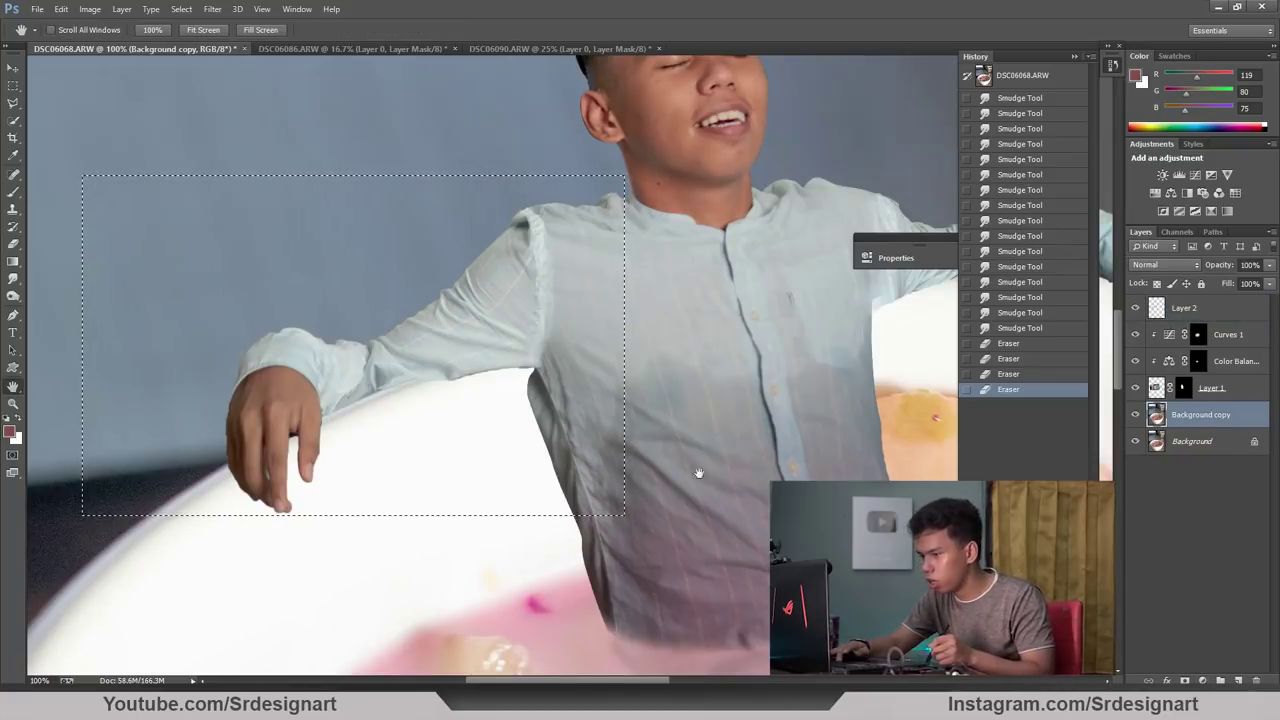
# Add a Hue/Saturation adjustment with lightness lowered to -70 and fill its mask.
pyautogui.moveTo(697, 471); pyautogui.dragTo(622, 306)
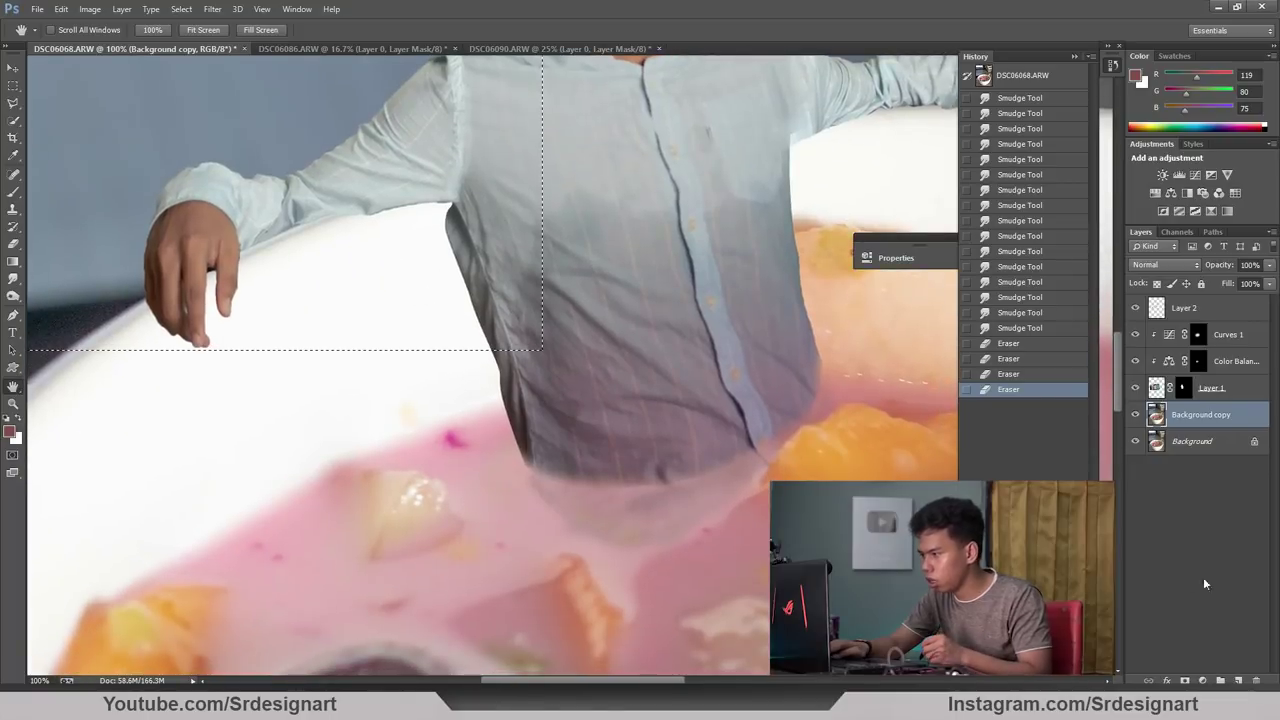
pyautogui.click(1202, 680)
pyautogui.click(1177, 509)
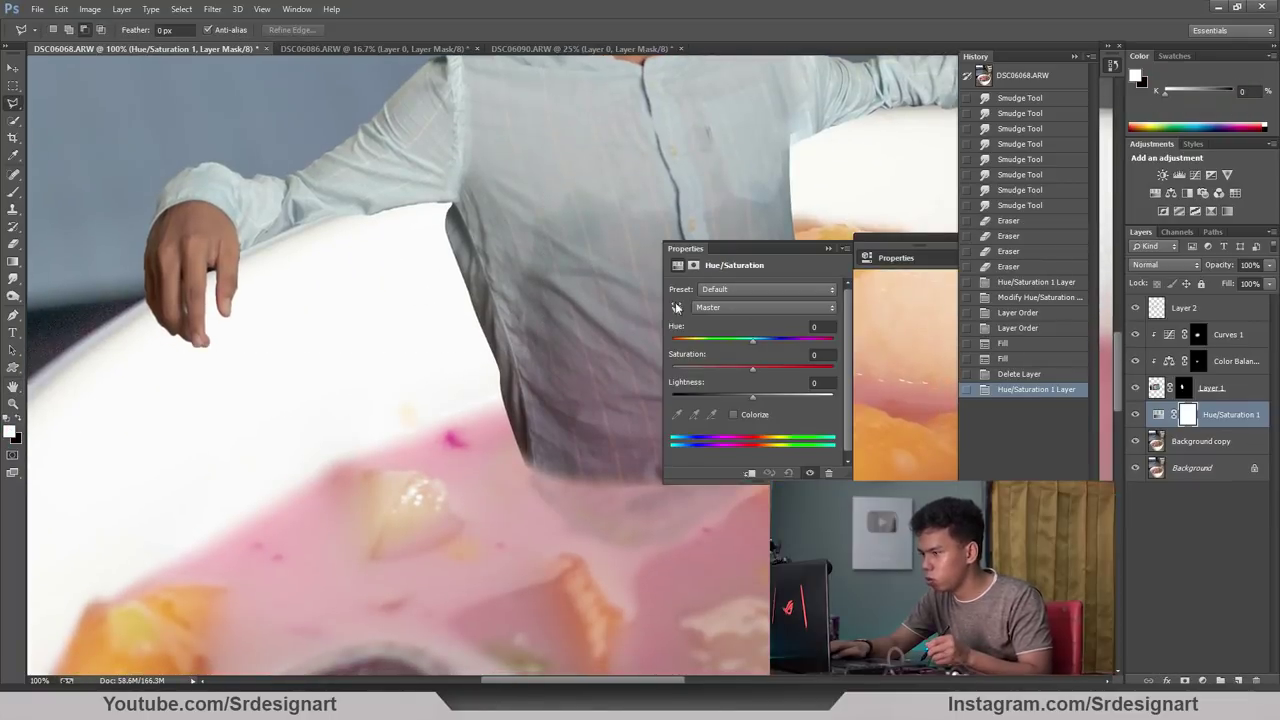
pyautogui.moveTo(729, 393); pyautogui.dragTo(699, 399)
pyautogui.hotkey('alt', 'BackSpace')
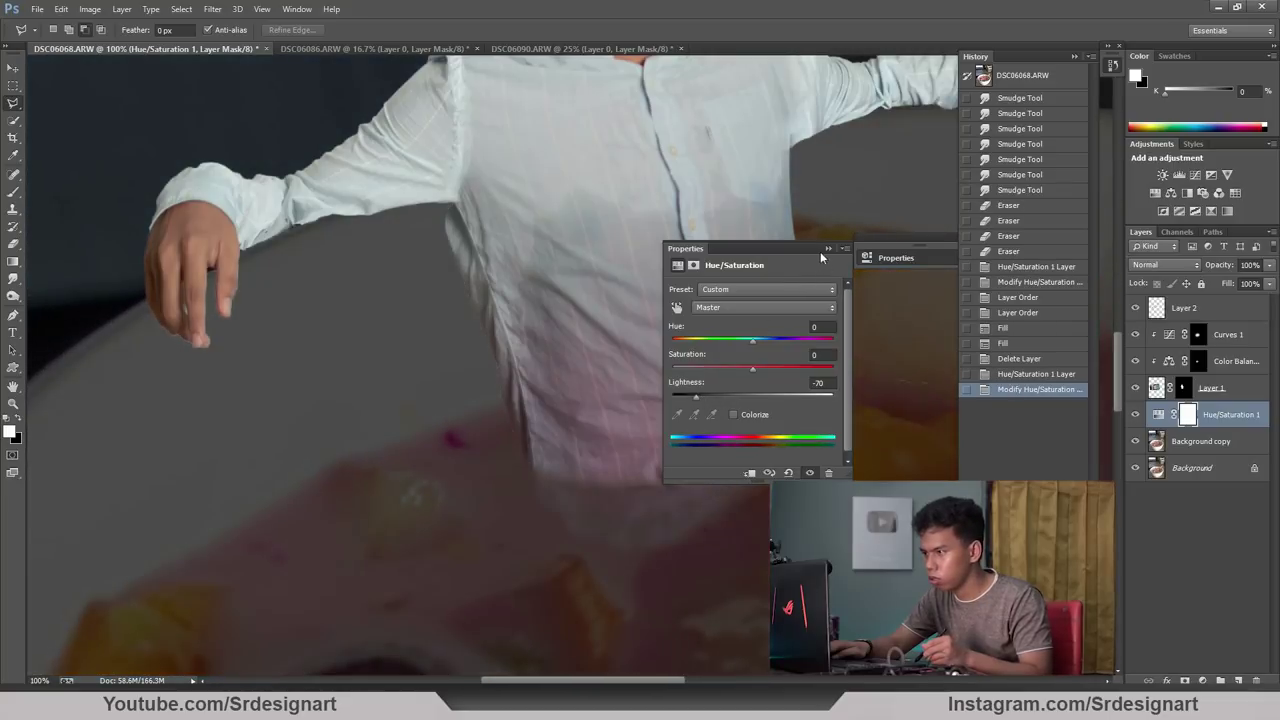
pyautogui.click(827, 248)
pyautogui.hotkey('ctrl', '-')
pyautogui.hotkey('ctrl', '-')
# Paint a first shadow onto the shirt, set the adjustment's hue to +25, and target its mask.
pyautogui.press('b')
pyautogui.moveTo(320, 330); pyautogui.dragTo(560, 200)
pyautogui.moveTo(700, 252); pyautogui.dragTo(799, 301)
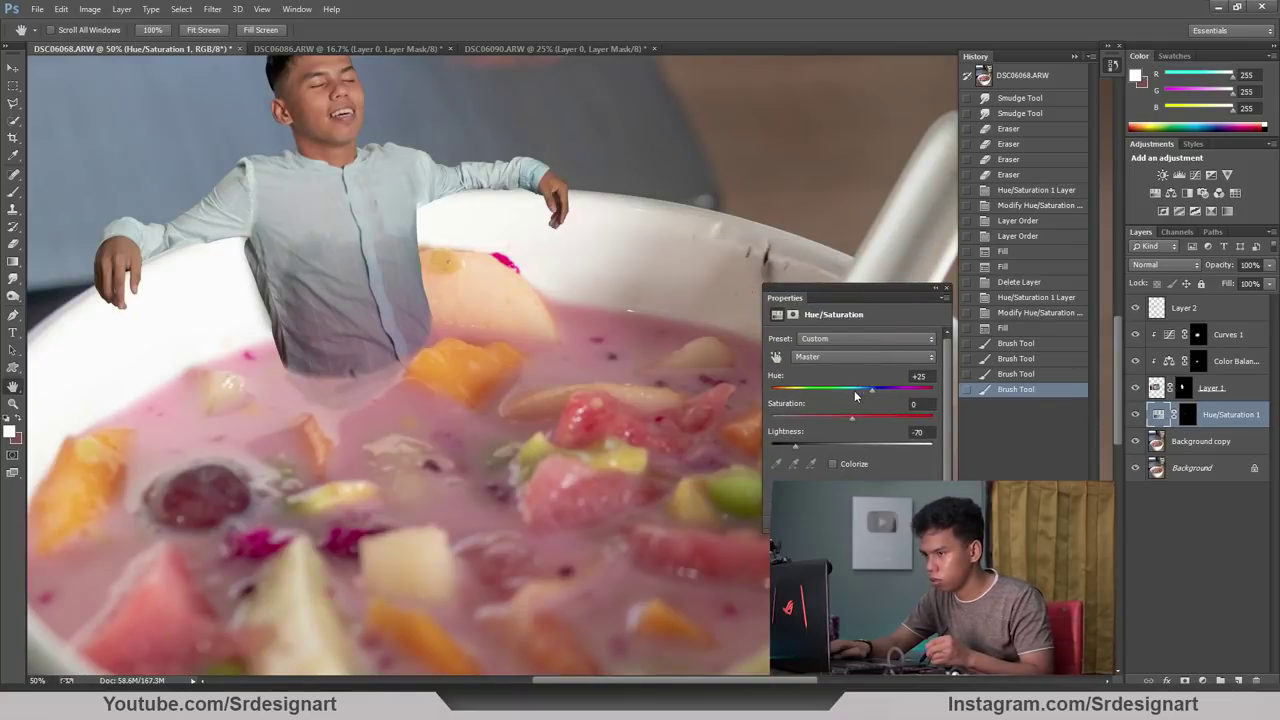
pyautogui.click(936, 288)
pyautogui.click(1187, 414)
# Brush darkening over the lower, submerged part of the shirt with a larger brush.
pyautogui.press('b')
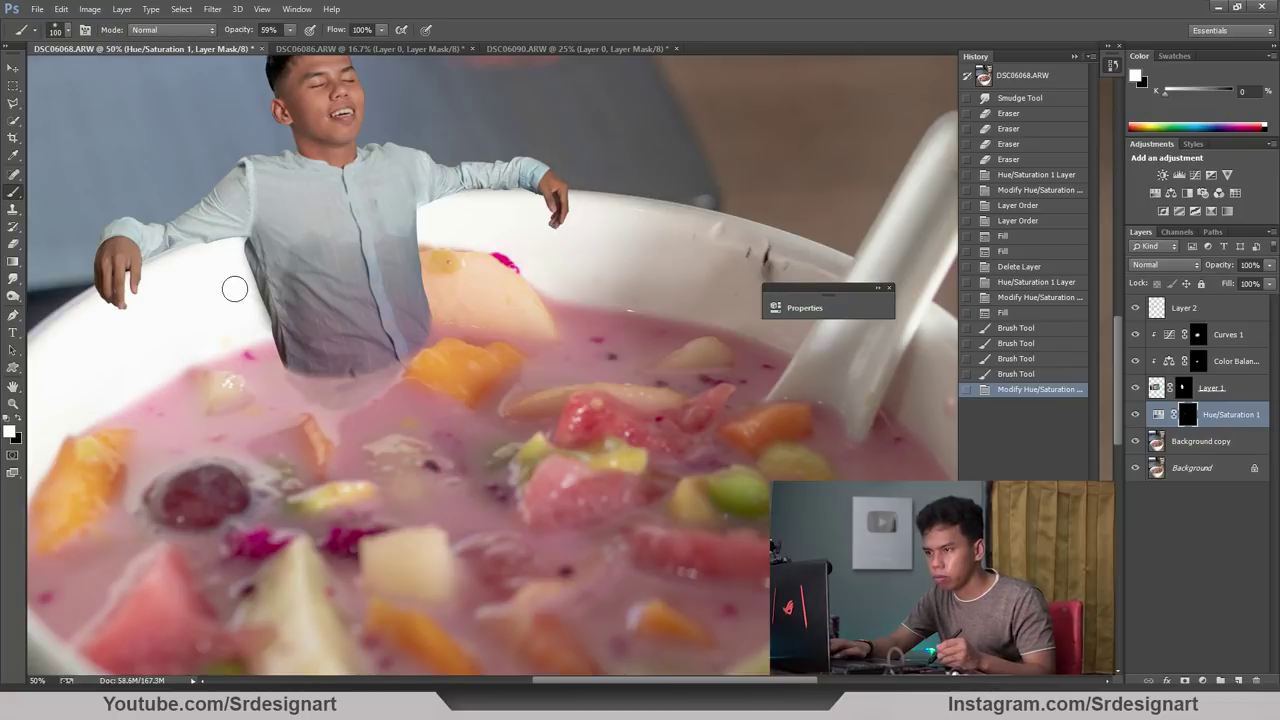
pyautogui.press(']')
pyautogui.press(']')
pyautogui.press(']')
pyautogui.moveTo(240, 270); pyautogui.dragTo(330, 310)
pyautogui.moveTo(260, 290)
pyautogui.mouseDown()
pyautogui.moveTo(360, 370)
pyautogui.moveTo(303, 340)
pyautogui.moveTo(285, 365)
pyautogui.mouseUp()
pyautogui.moveTo(290, 320); pyautogui.dragTo(265, 365)
pyautogui.moveTo(295, 300)
pyautogui.mouseDown()
pyautogui.moveTo(250, 275)
pyautogui.moveTo(247, 258)
pyautogui.moveTo(262, 290)
pyautogui.mouseUp()
# Refine the shadow along the arm with a smaller brush, then pan to the left hand and rim.
pyautogui.press('[')
pyautogui.press('[')
pyautogui.moveTo(548, 183); pyautogui.dragTo(420, 185)
pyautogui.press('[')
pyautogui.moveTo(190, 240); pyautogui.dragTo(170, 246)
pyautogui.scroll(-2, 330, 330)
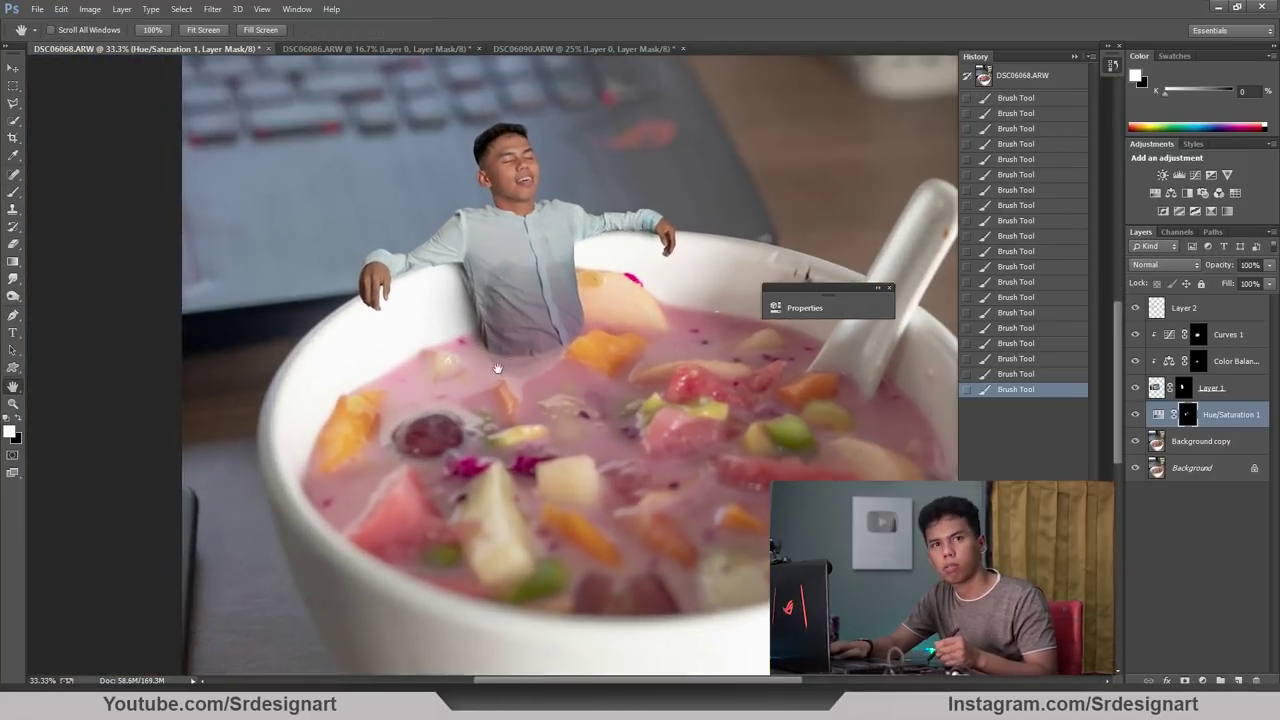
pyautogui.scroll(3, 494, 398)
pyautogui.moveTo(494, 398); pyautogui.dragTo(692, 496)
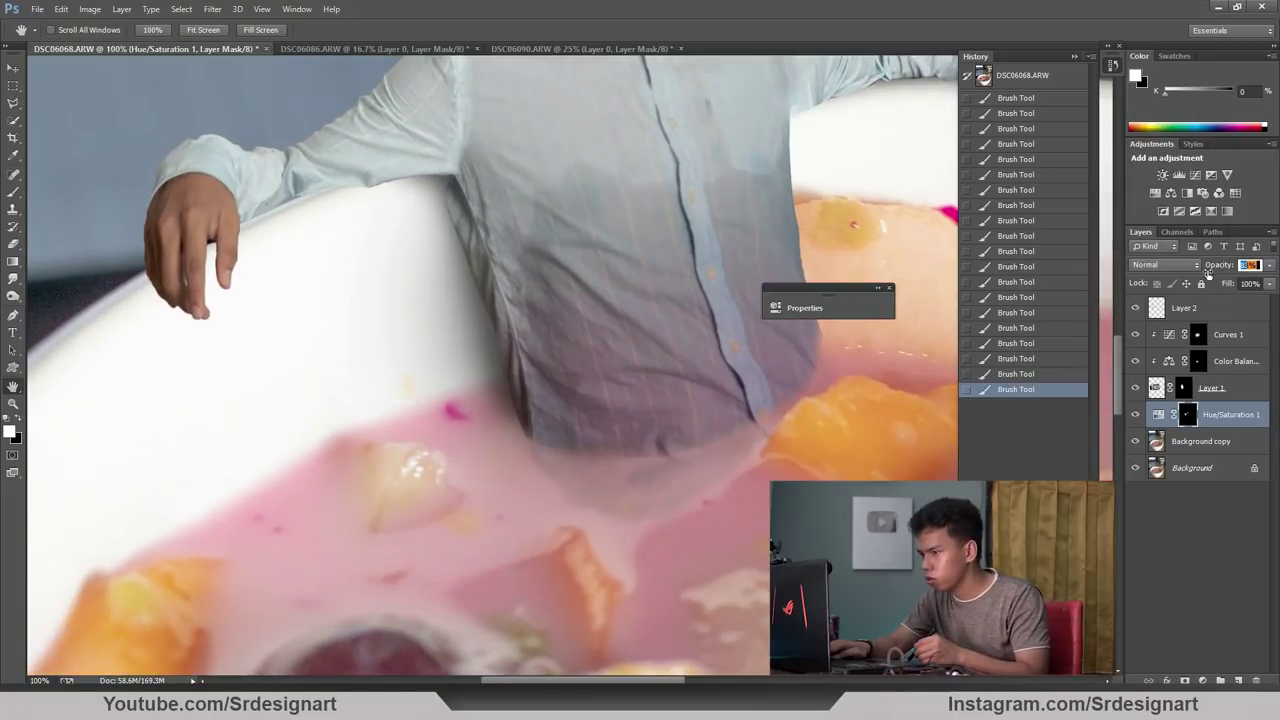
# Set Hue/Saturation 1 to 82% opacity, then shade the shirt edge with a 17% brush.
pyautogui.write('82')
pyautogui.press('Return')
pyautogui.hotkey('ctrl', '+')
pyautogui.write('b')
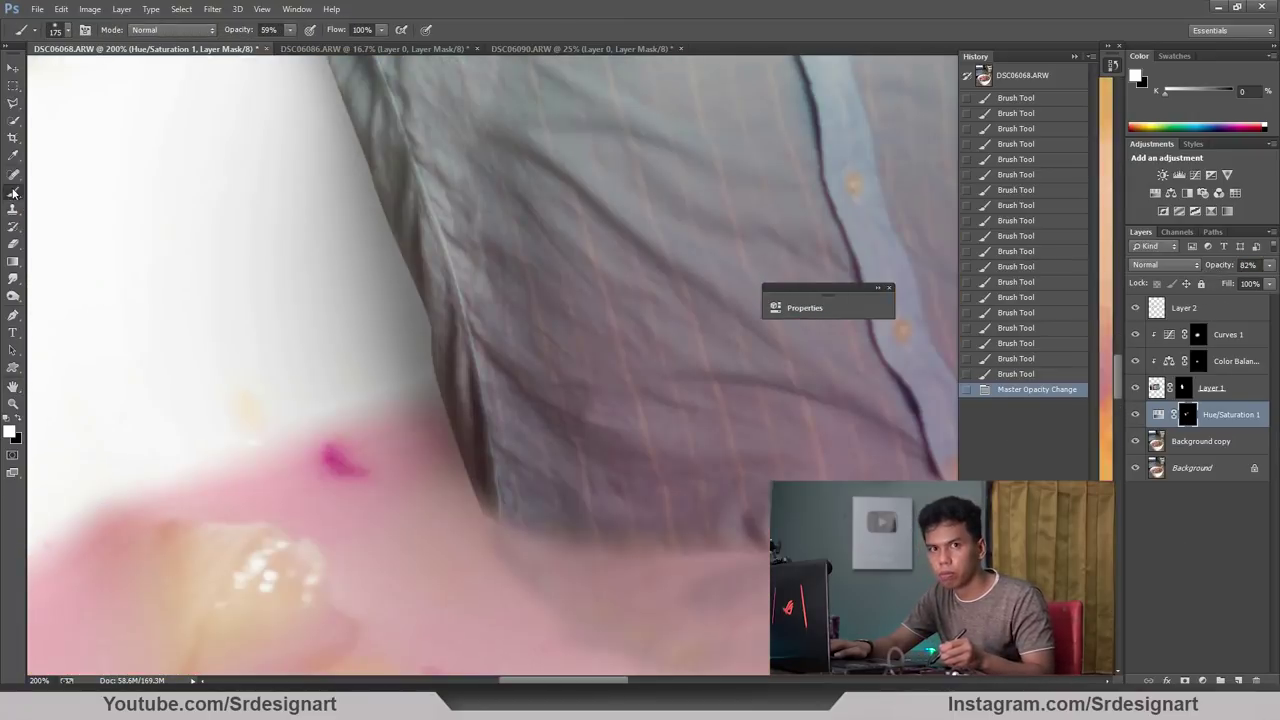
pyautogui.write('17')
pyautogui.press('Return')
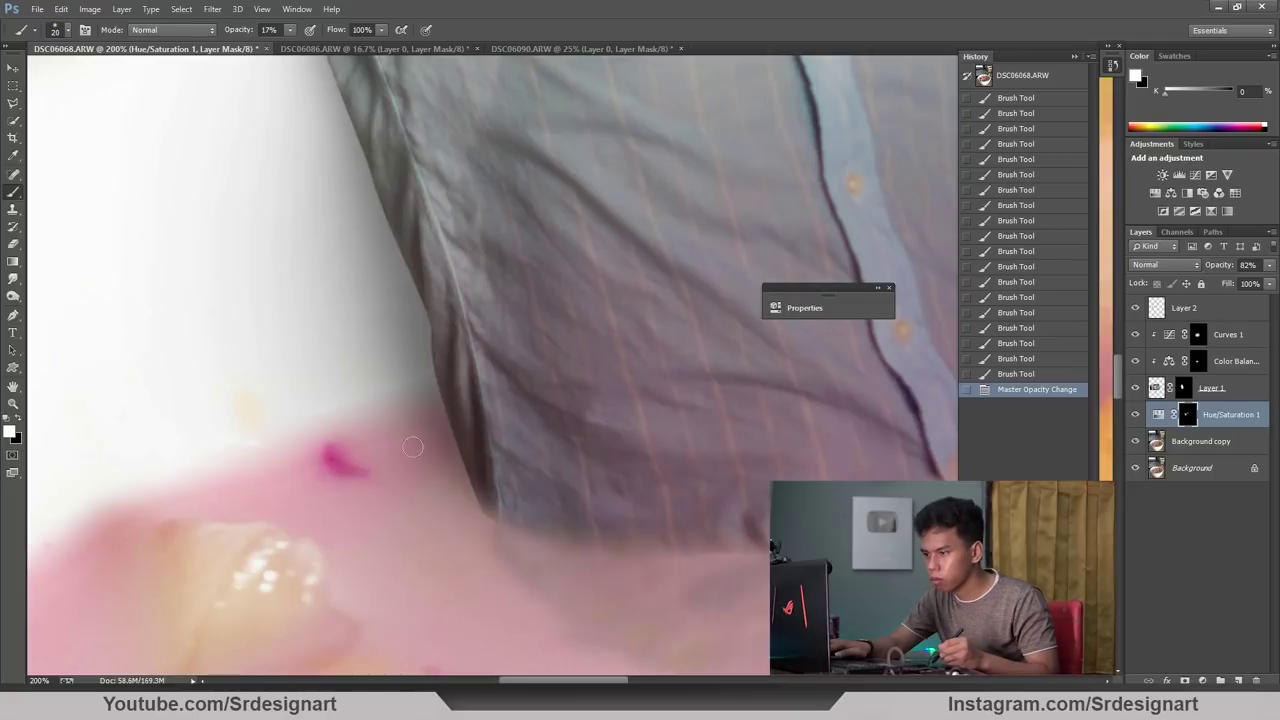
pyautogui.click(493, 491)
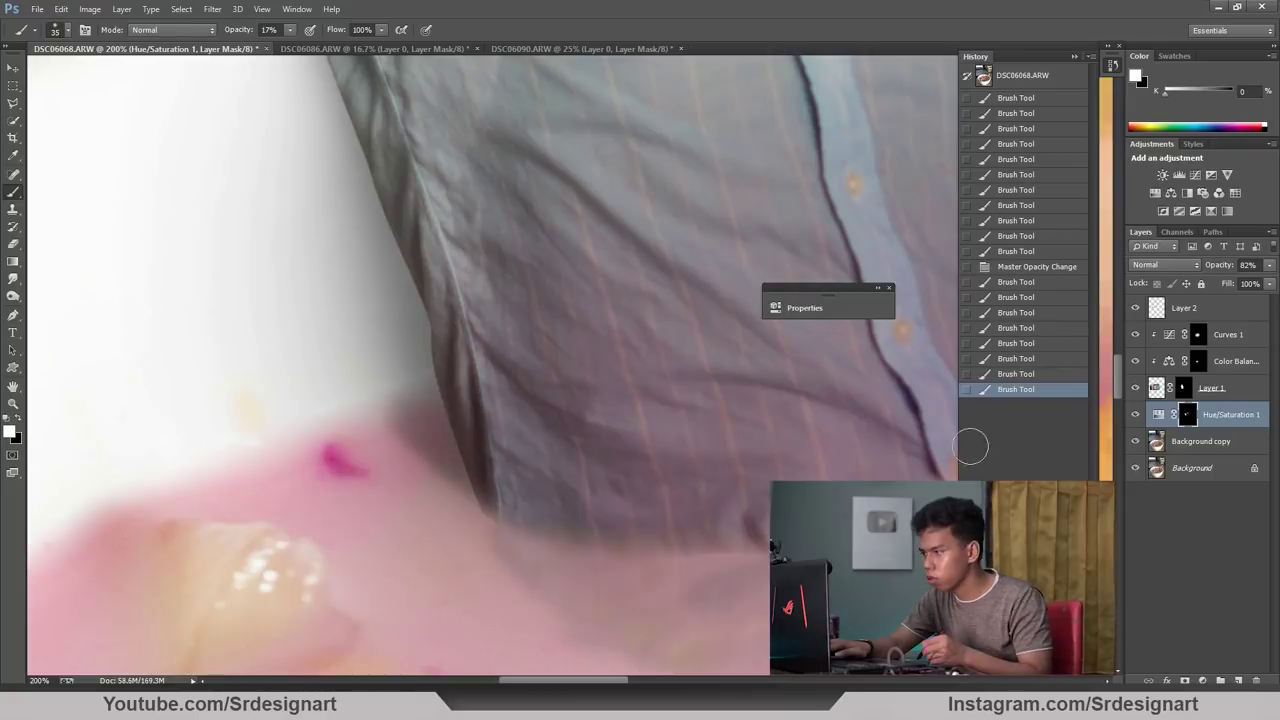
# Retune Hue/Saturation 1 to Hue +2 and Saturation +37 in Properties.
pyautogui.doubleClick(1158, 416)
pyautogui.moveTo(688, 420); pyautogui.dragTo(688, 420)
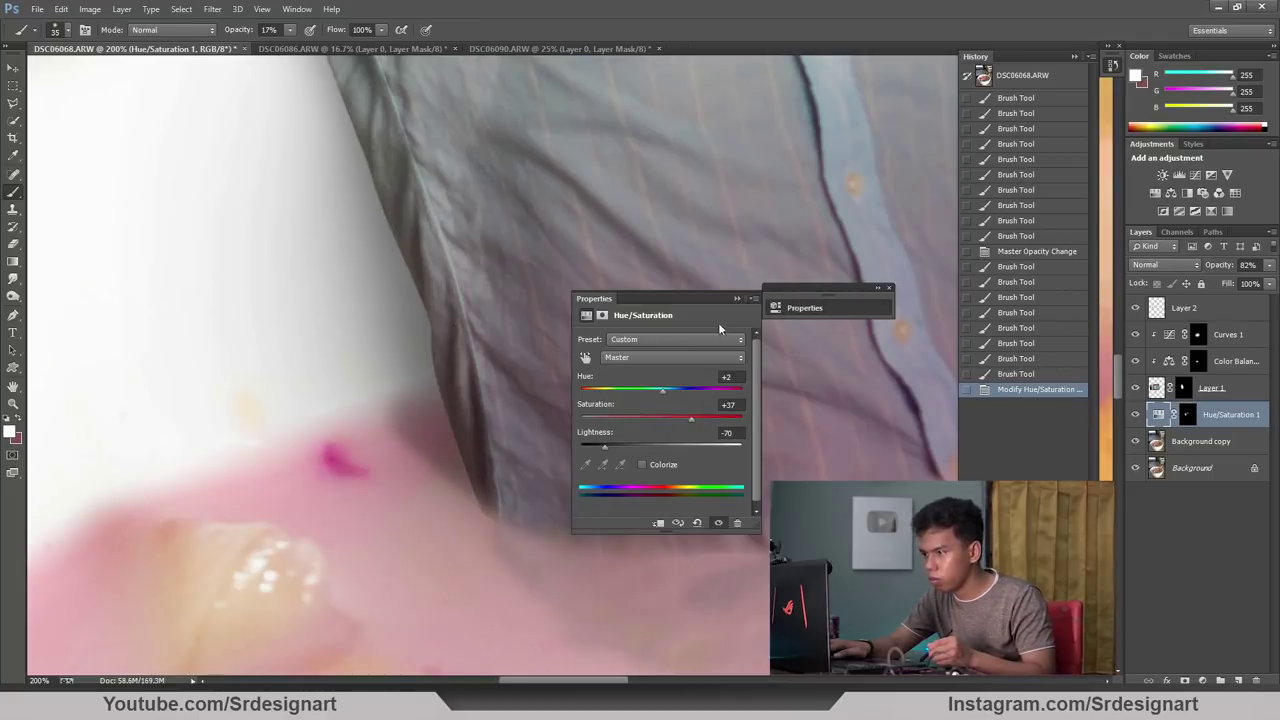
pyautogui.click(567, 328)
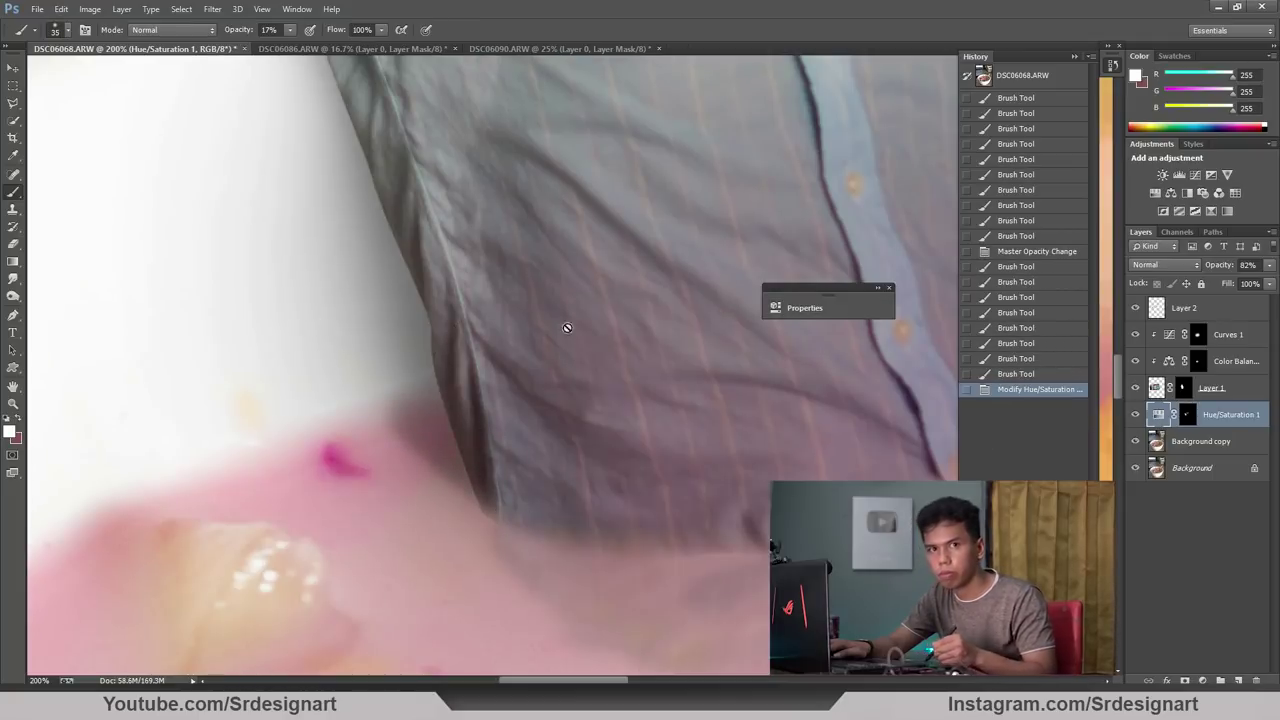
# Soften the shirt edge at the waterline with strokes on the Hue/Saturation 1 mask.
pyautogui.click(1186, 414)
pyautogui.moveTo(496, 420); pyautogui.dragTo(508, 490)
pyautogui.moveTo(470, 440); pyautogui.dragTo(490, 490)
pyautogui.moveTo(440, 400); pyautogui.dragTo(402, 408)
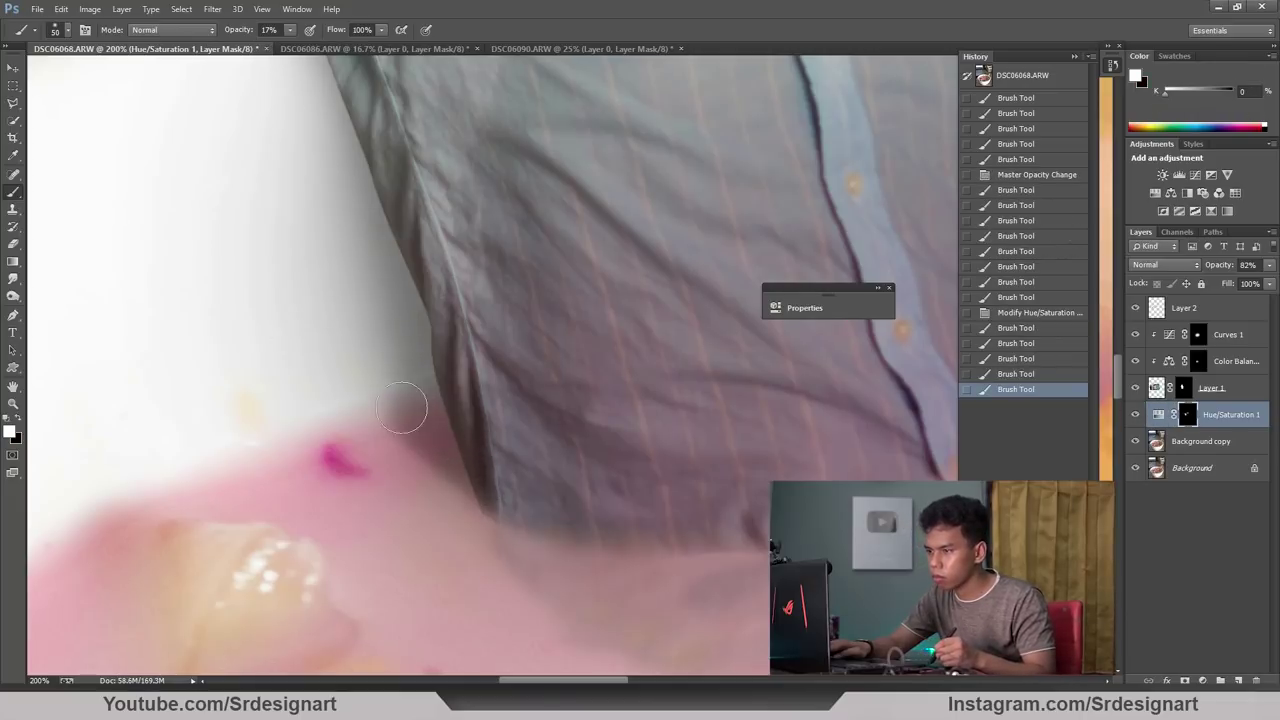
pyautogui.hotkey('ctrl', '-')
pyautogui.hotkey('ctrl', '-')
pyautogui.press(']')
pyautogui.press(']')
pyautogui.press(']')
pyautogui.moveTo(480, 255)
pyautogui.mouseDown()
pyautogui.moveTo(505, 380)
pyautogui.moveTo(465, 295)
pyautogui.moveTo(499, 327)
pyautogui.mouseUp()
pyautogui.press('[')
pyautogui.press('[')
pyautogui.press('[')
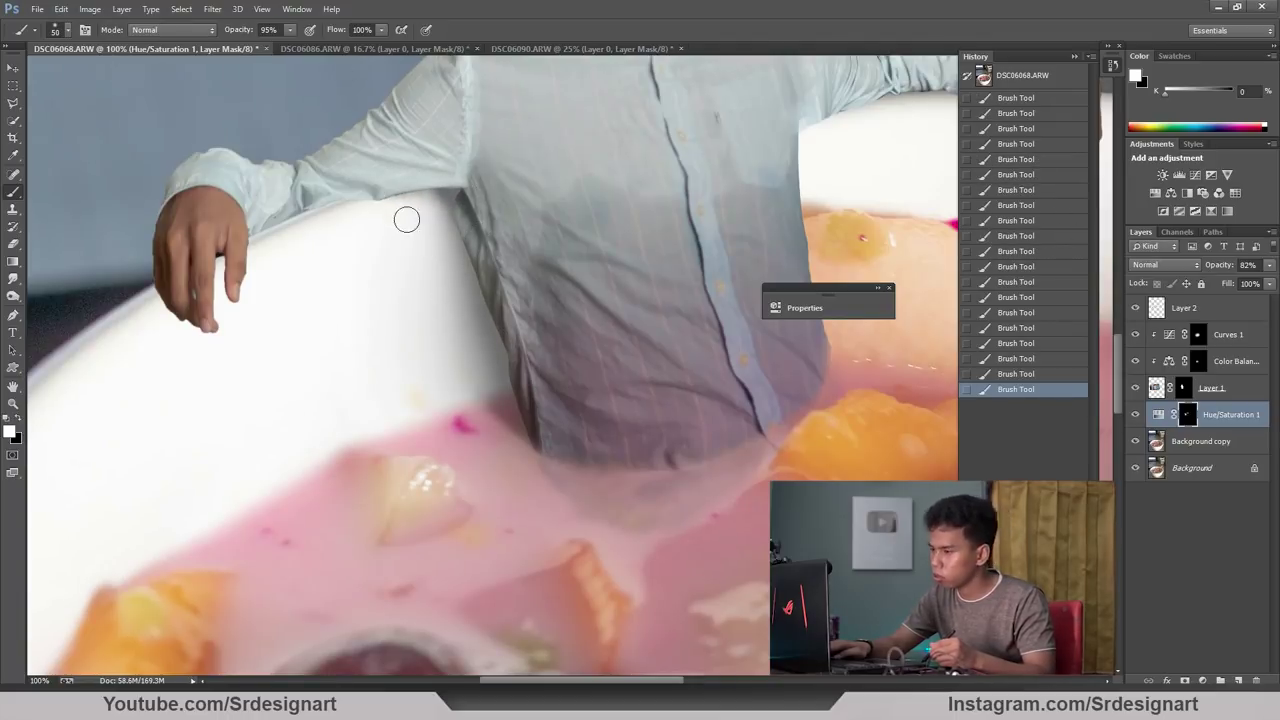
pyautogui.hotkey('alt', ']')
# Paint a shadow beneath the left hand's fingers on the Hue/Saturation 1 mask.
pyautogui.click(14, 243)
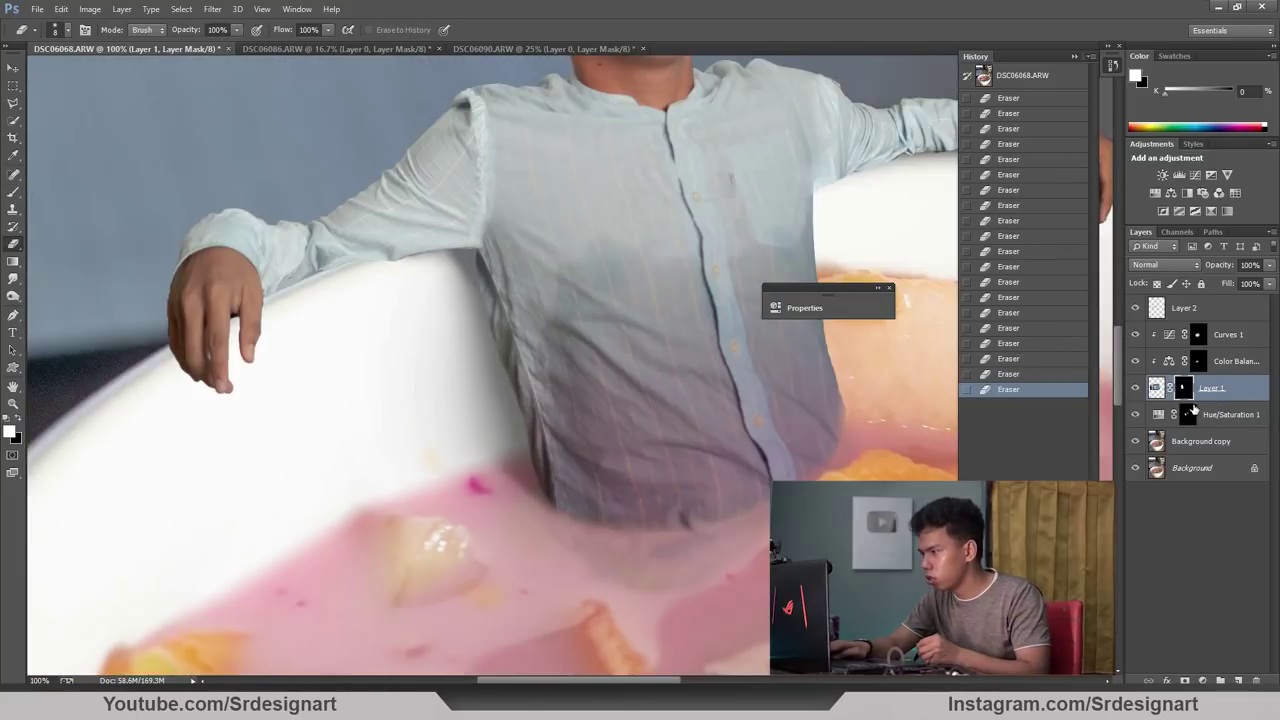
pyautogui.click(1193, 410)
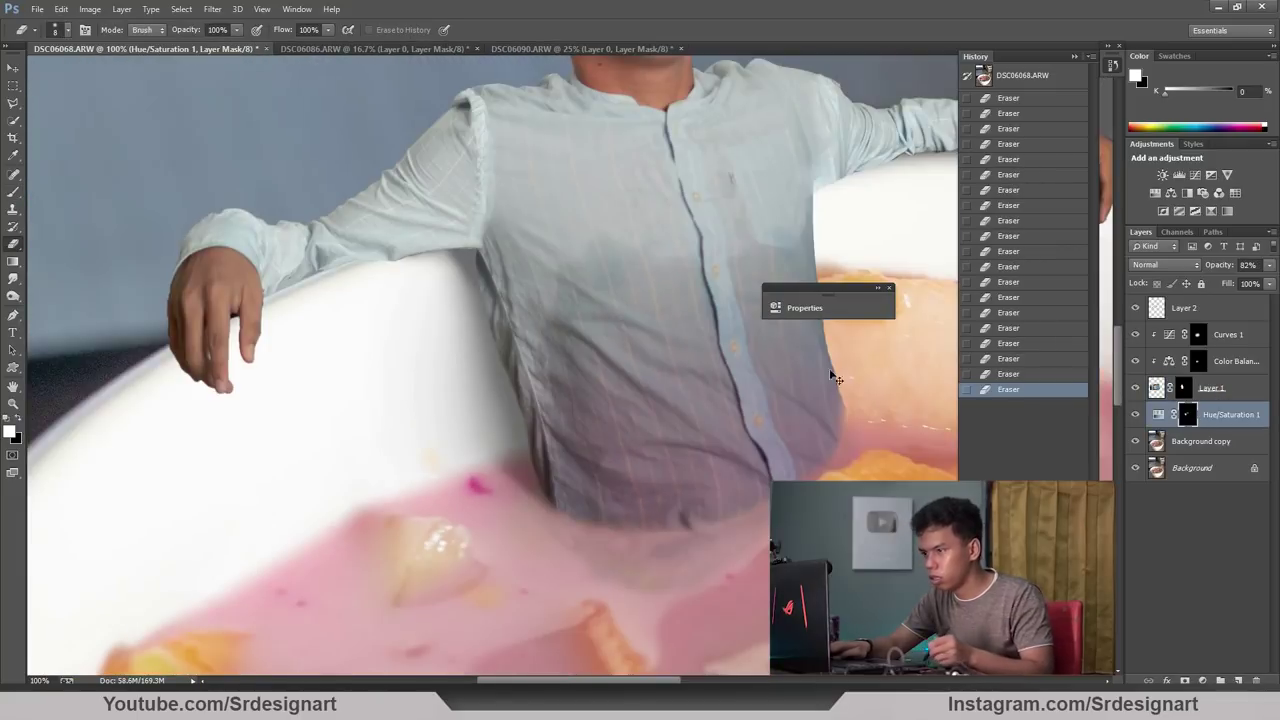
pyautogui.hotkey('ctrl', '+')
pyautogui.click(12, 192)
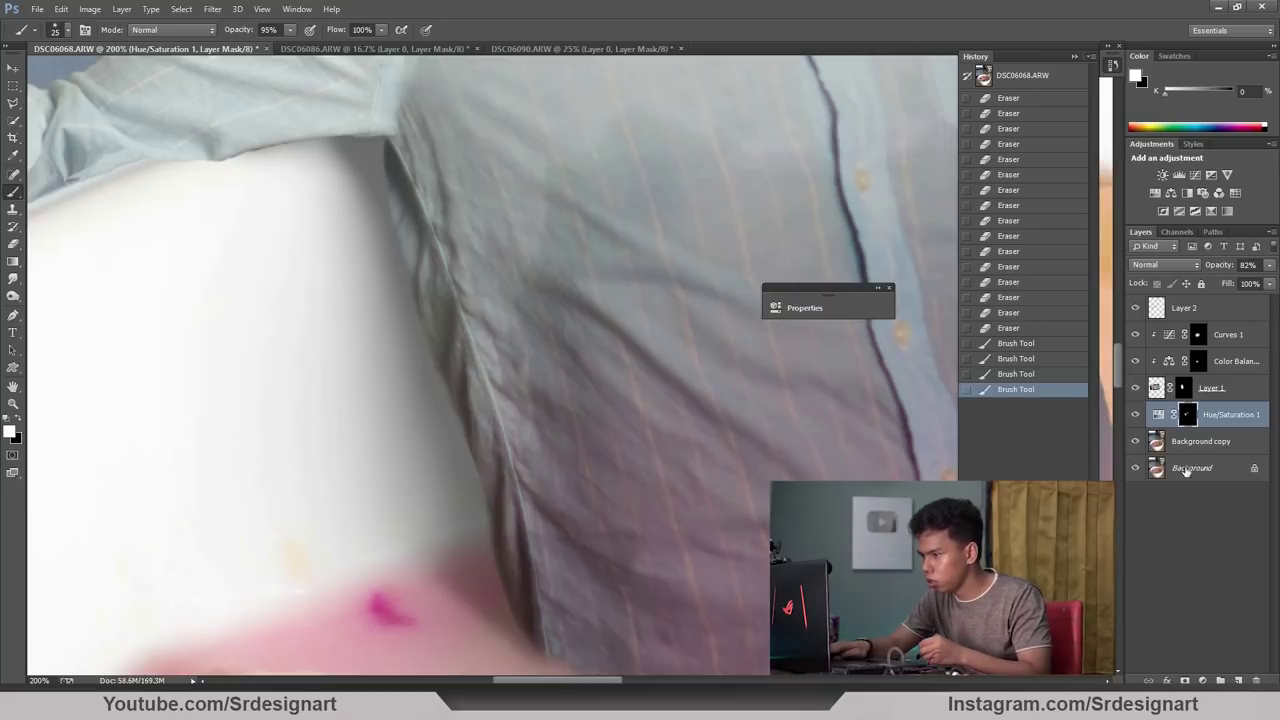
pyautogui.scroll(-5, 306, 380)
pyautogui.scroll(3, 306, 380)
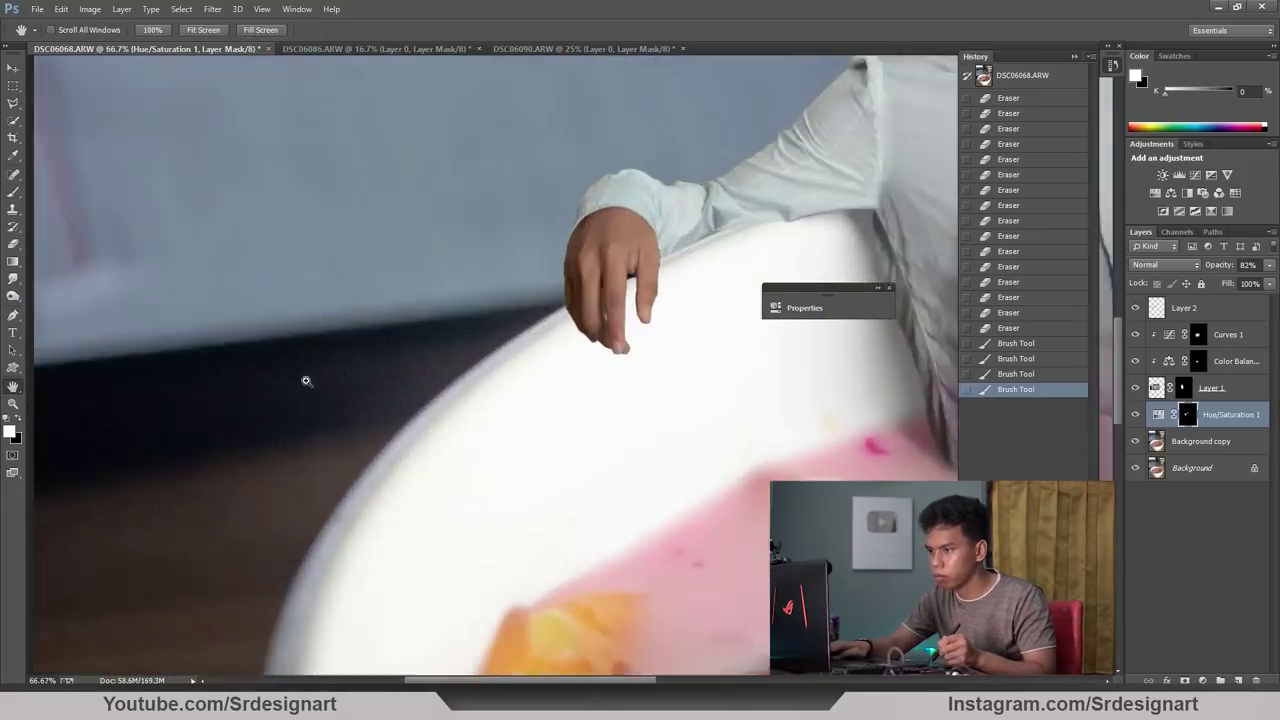
pyautogui.scroll(2, 306, 380)
pyautogui.click(11, 194)
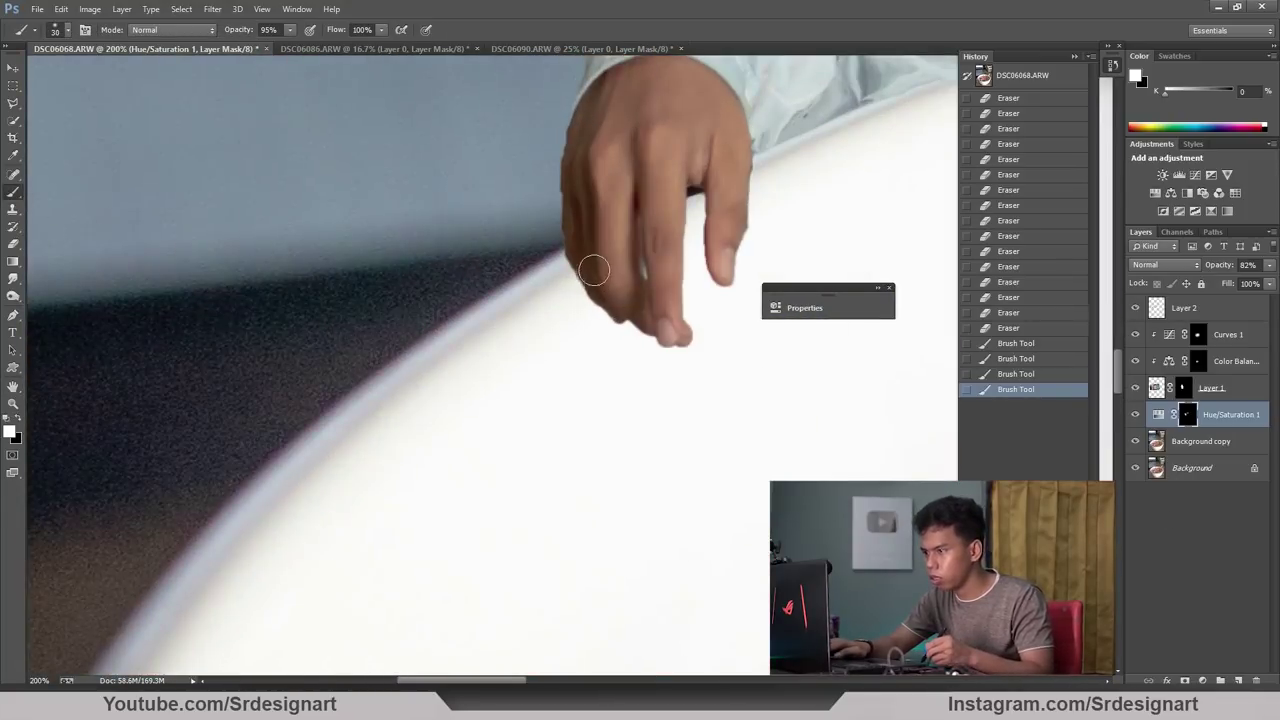
pyautogui.moveTo(610, 305)
pyautogui.mouseDown()
pyautogui.moveTo(608, 270)
pyautogui.moveTo(634, 271)
pyautogui.mouseUp()
# Paint a larger-brush shadow on the bowl rim near the right hand.
pyautogui.press(']')
pyautogui.press(']')
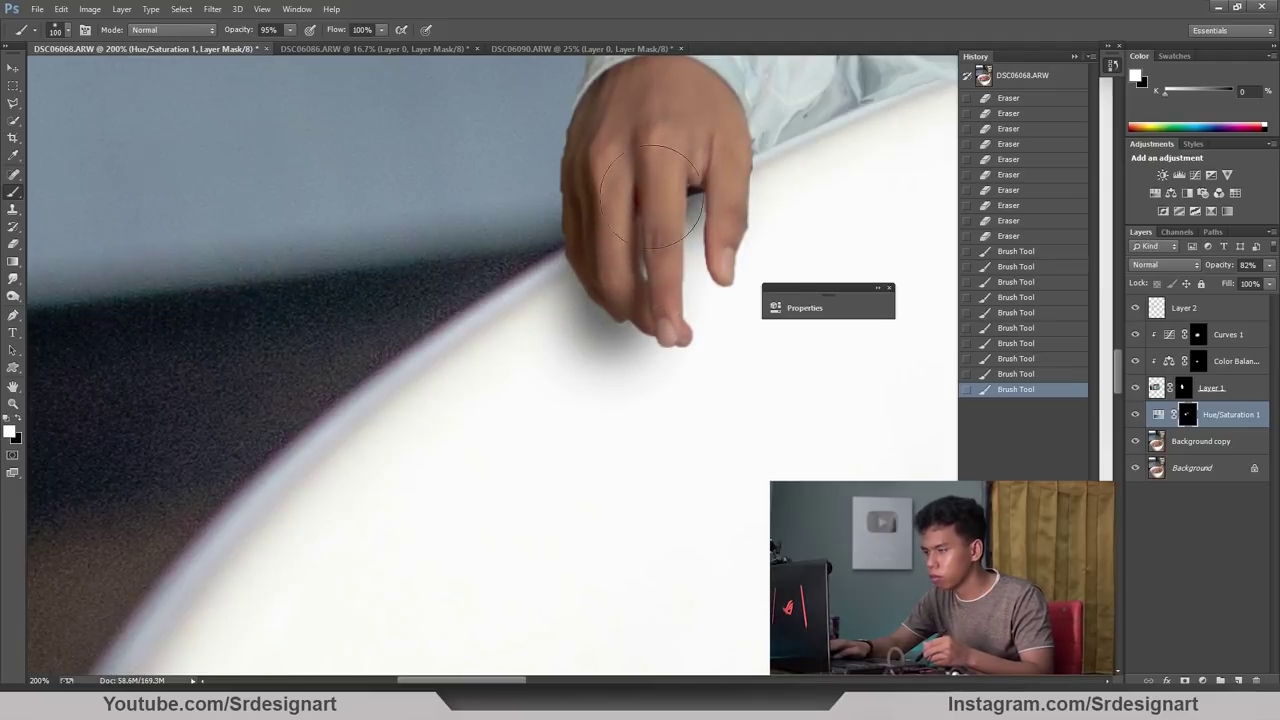
pyautogui.scroll(-2, 650, 195)
pyautogui.scroll(-2, 558, 300)
pyautogui.moveTo(674, 337); pyautogui.dragTo(442, 360)
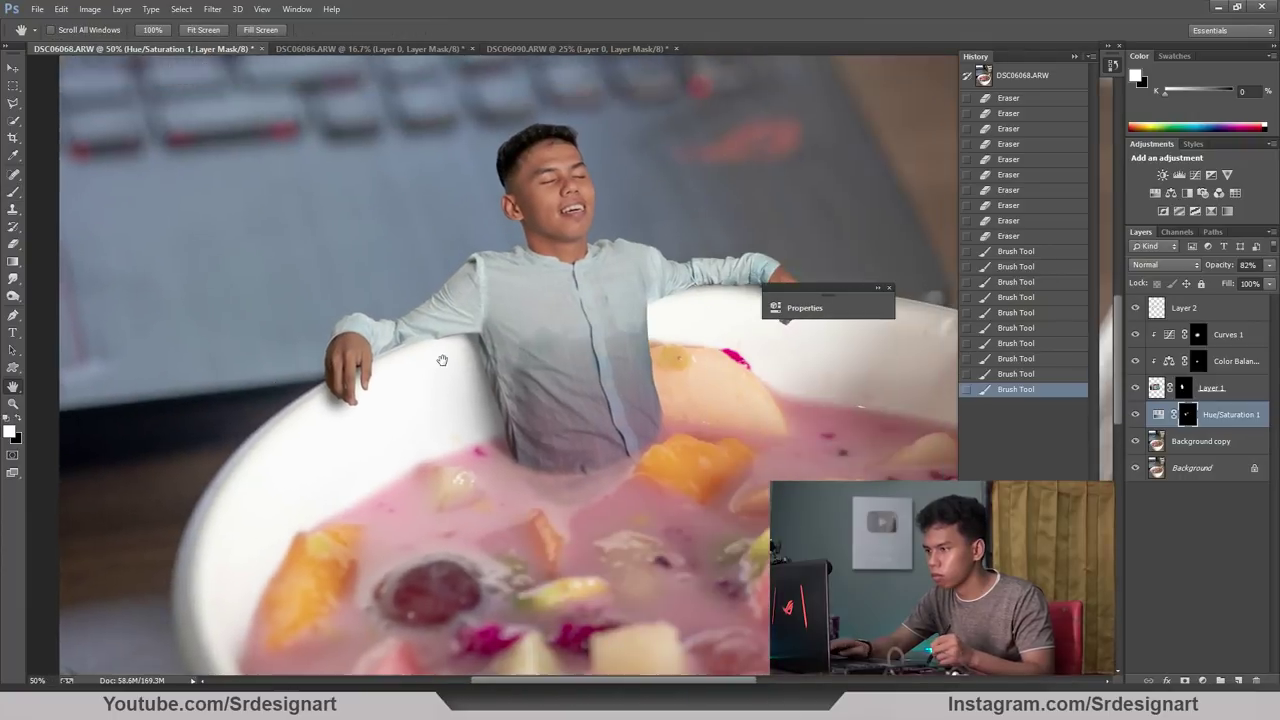
pyautogui.moveTo(742, 300); pyautogui.dragTo(466, 338)
pyautogui.scroll(3, 466, 338)
pyautogui.scroll(1, 466, 338)
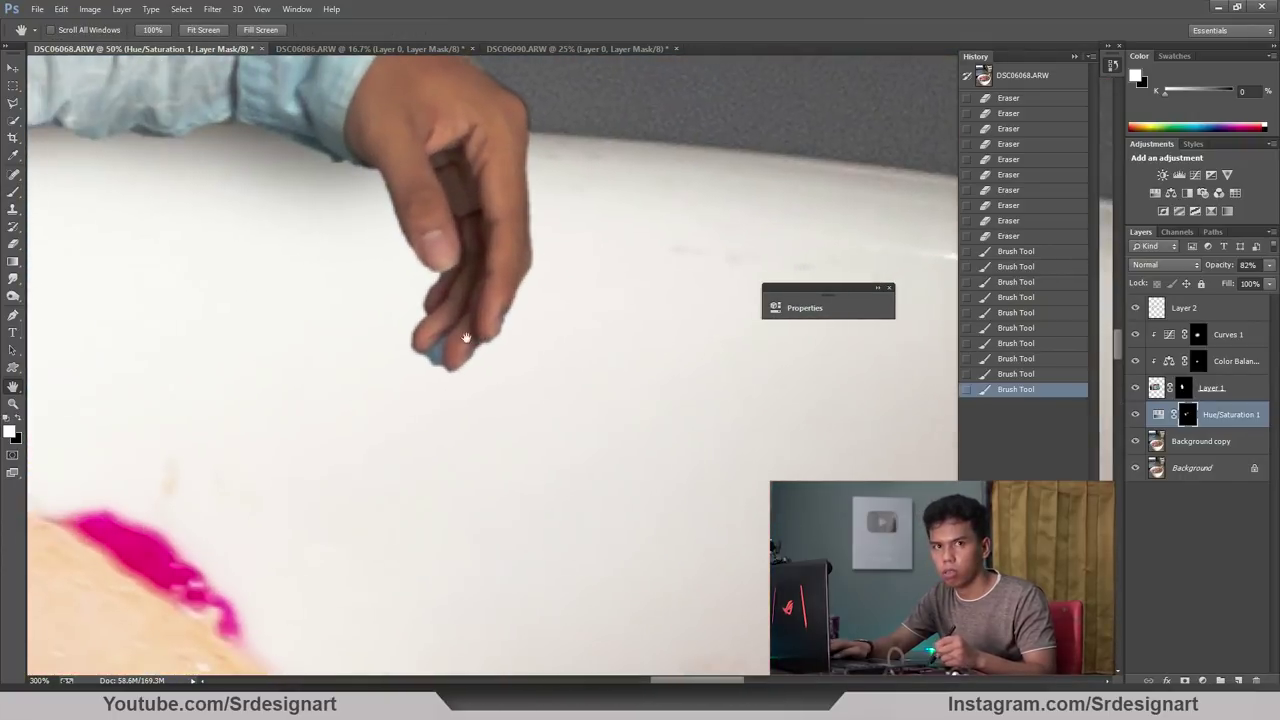
pyautogui.press('b')
pyautogui.moveTo(451, 286); pyautogui.dragTo(602, 260)
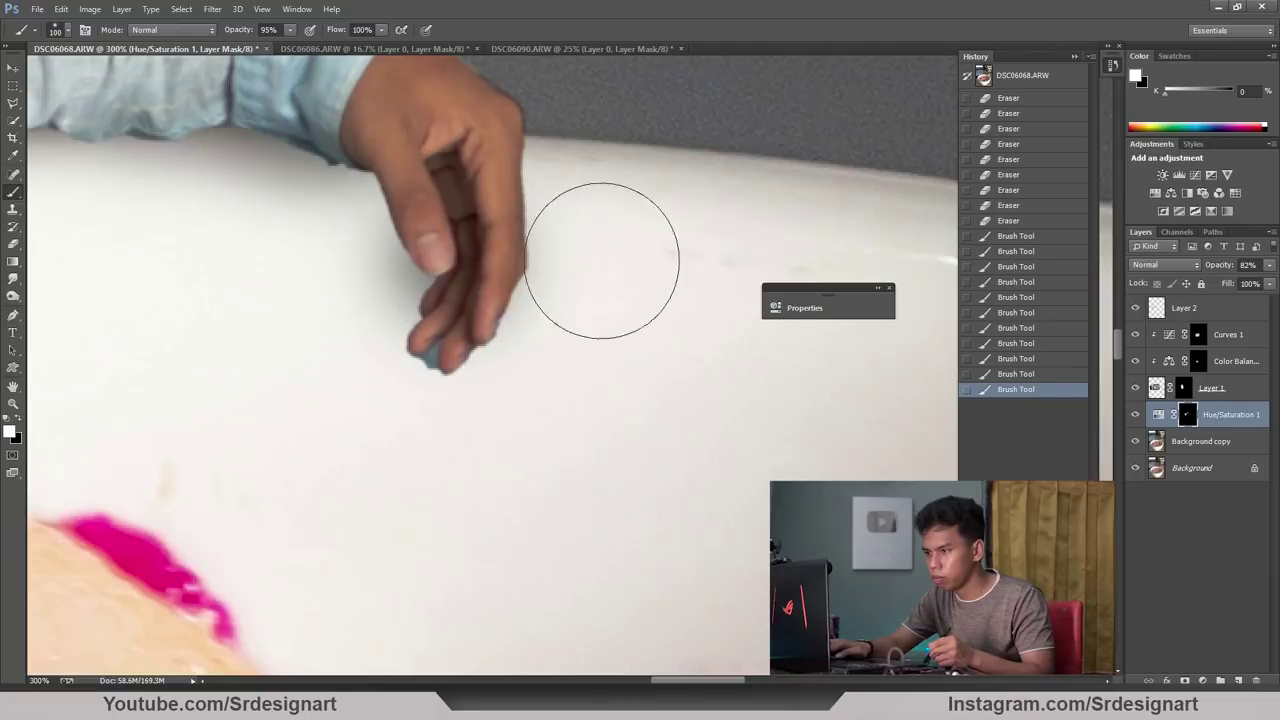
pyautogui.press('[')
# Add more shadow strokes around the right hand on the Hue/Saturation 1 mask.
pyautogui.click(1172, 389)
pyautogui.press('e')
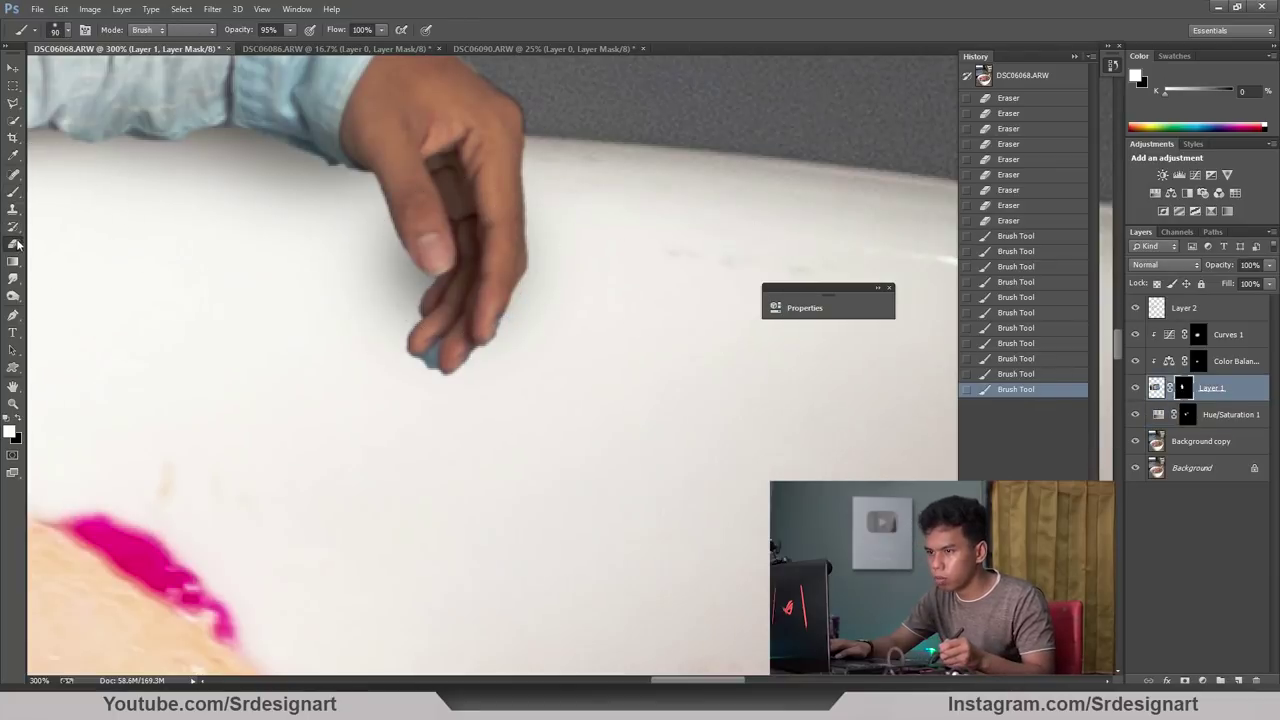
pyautogui.scroll(1, 392, 345)
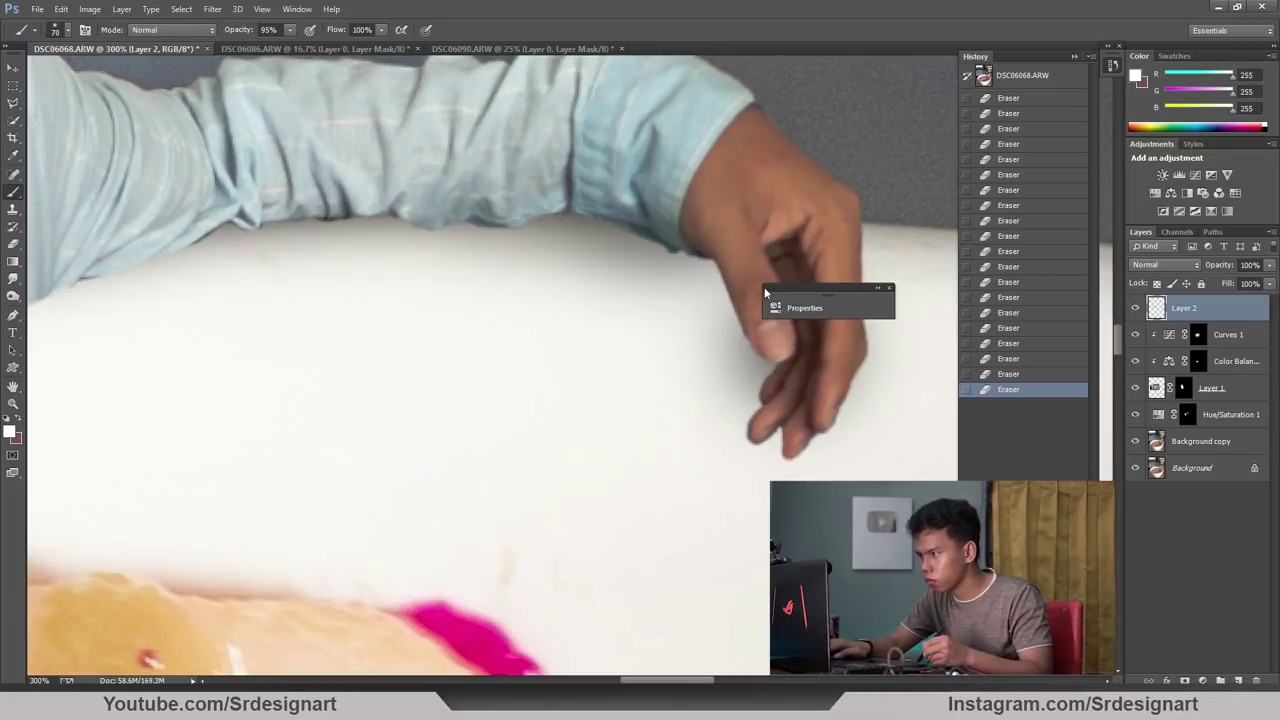
pyautogui.click(1189, 417)
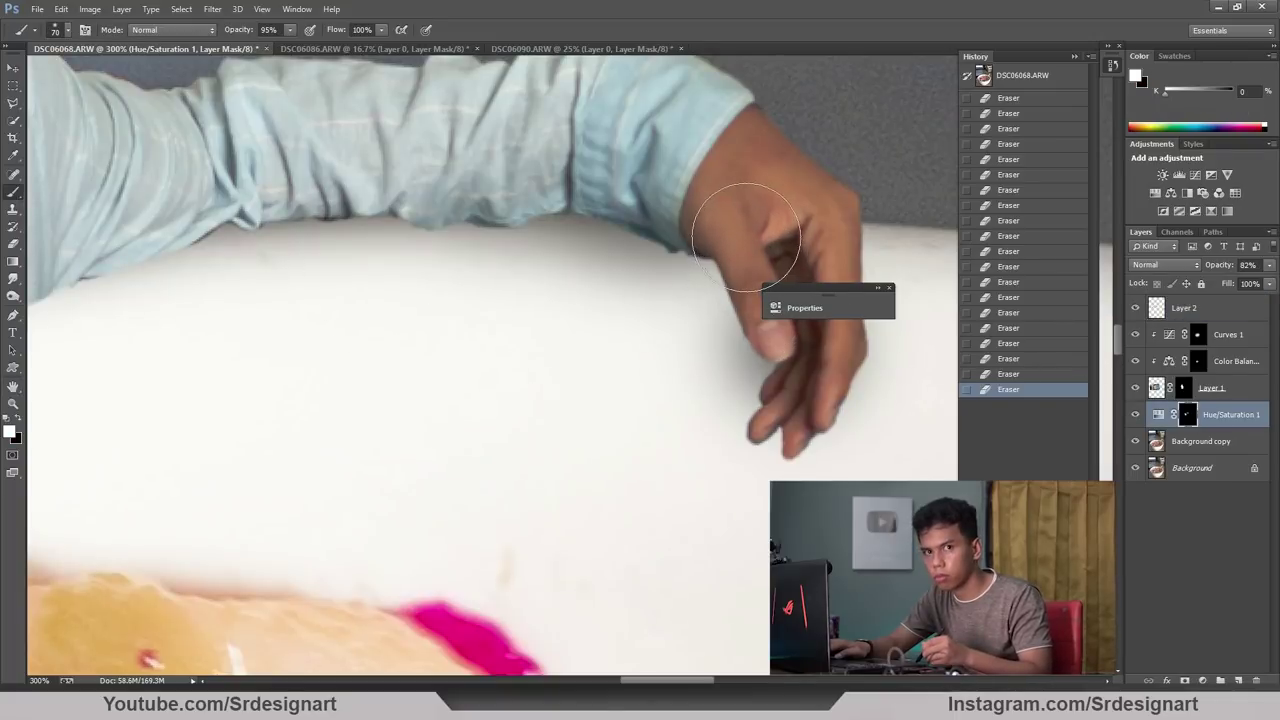
pyautogui.press('[')
pyautogui.moveTo(745, 237)
pyautogui.mouseDown()
pyautogui.moveTo(770, 250)
pyautogui.moveTo(740, 260)
pyautogui.moveTo(763, 321)
pyautogui.mouseUp()
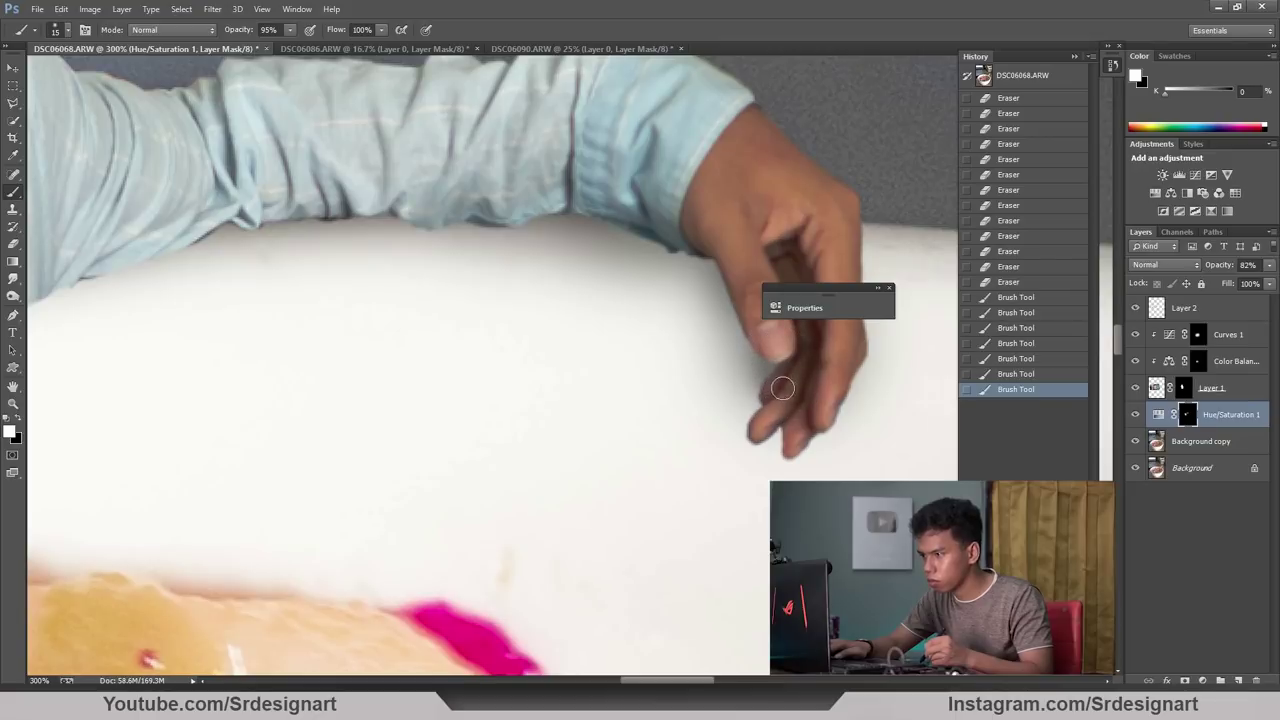
pyautogui.moveTo(700, 200); pyautogui.dragTo(740, 300)
pyautogui.moveTo(760, 230); pyautogui.dragTo(790, 300)
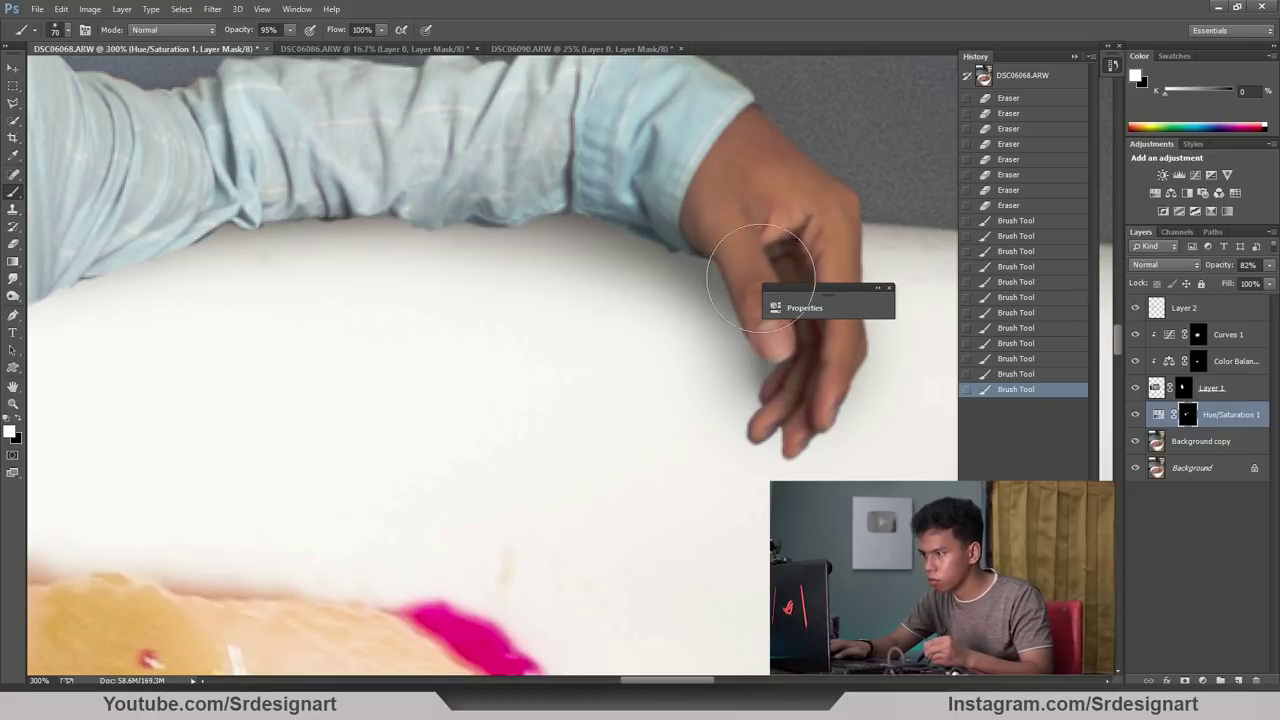
pyautogui.moveTo(780, 250); pyautogui.dragTo(850, 300)
# Review the hand shadows, make Layer 2 active, and zoom in on the left hand.
pyautogui.hotkey('ctrl', '-')
pyautogui.hotkey('ctrl', '-')
pyautogui.moveTo(557, 400)
pyautogui.mouseDown()
pyautogui.moveTo(587, 320)
pyautogui.moveTo(554, 297)
pyautogui.mouseUp()
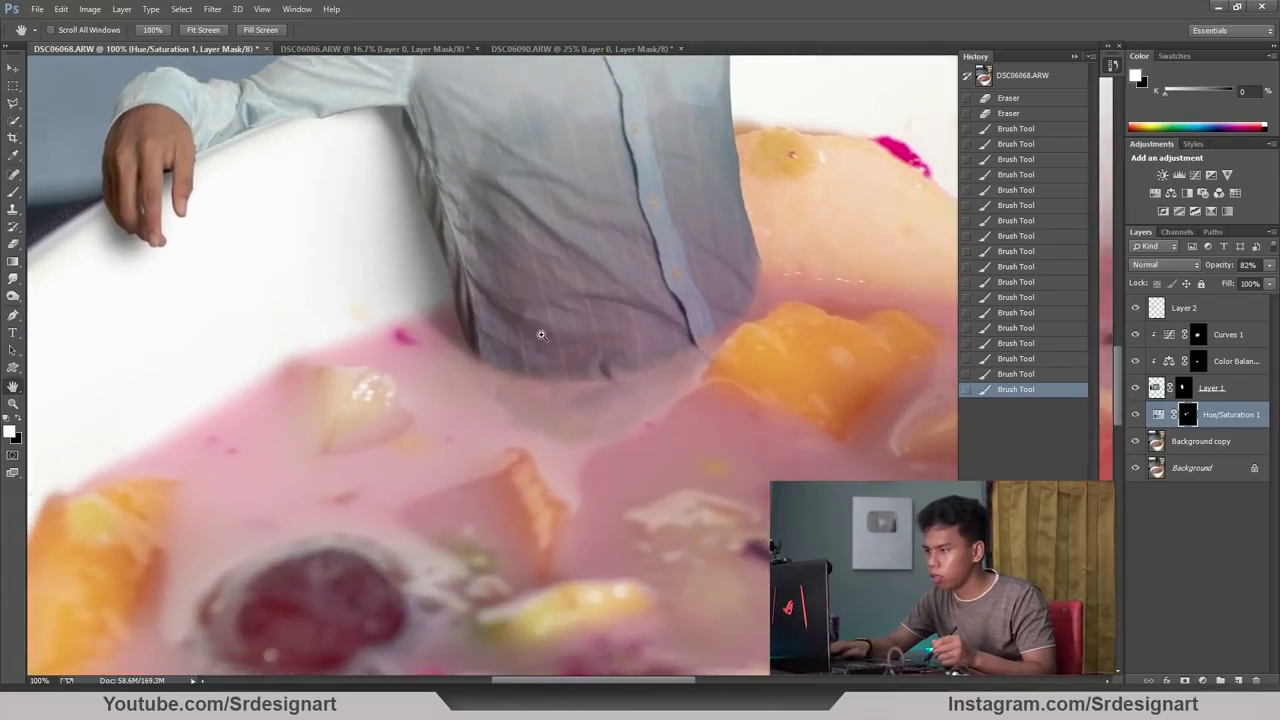
pyautogui.hotkey('ctrl', '-')
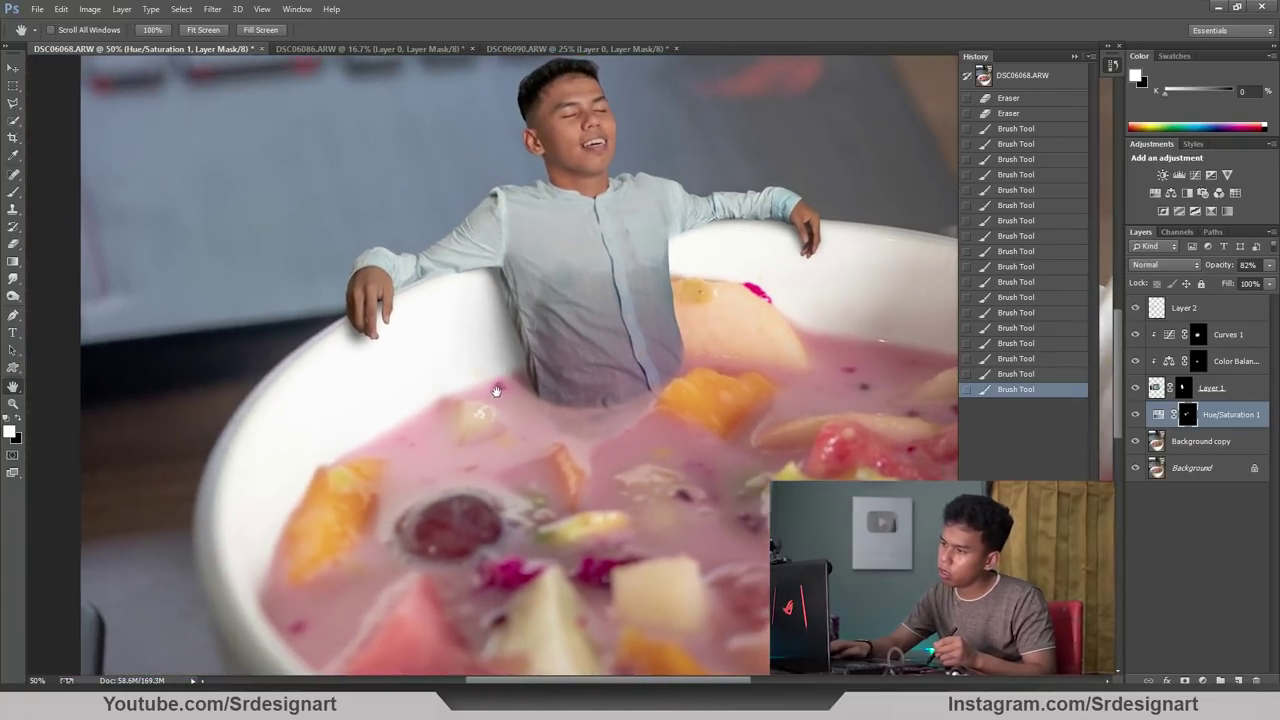
pyautogui.moveTo(519, 382); pyautogui.dragTo(497, 398)
pyautogui.hotkey('ctrl', '+')
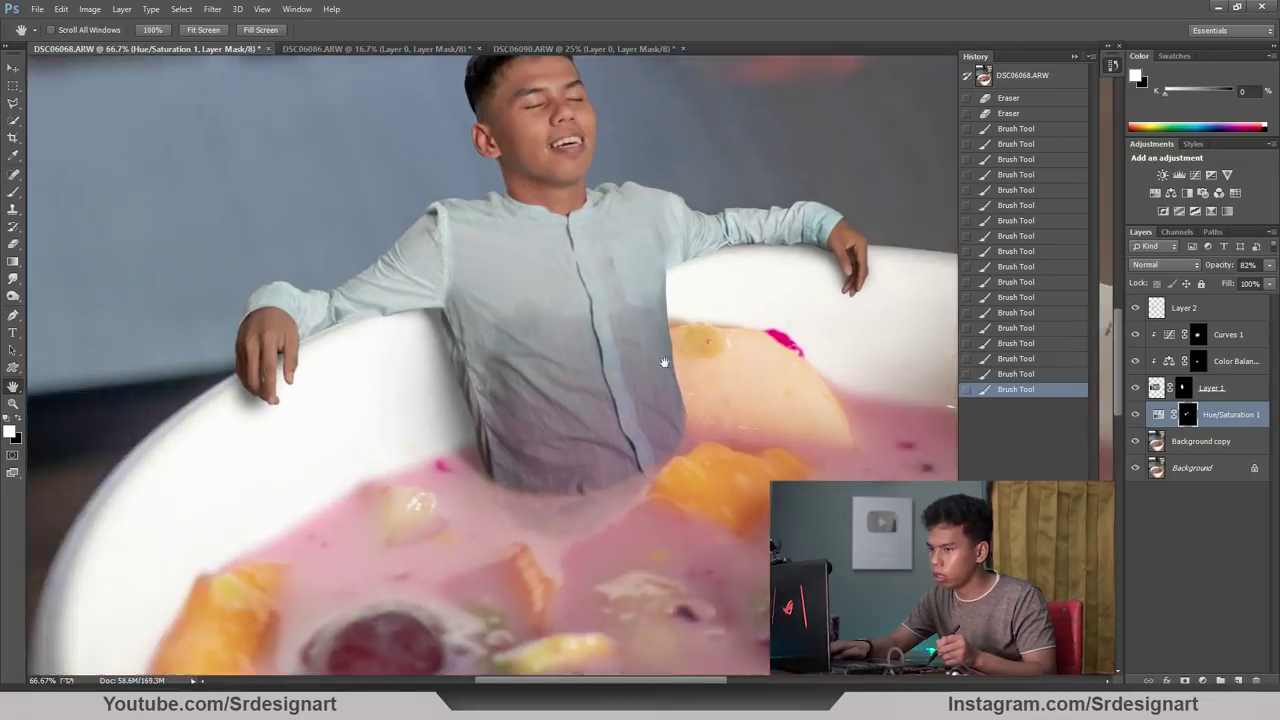
pyautogui.click(1190, 308)
pyautogui.hotkey('ctrl', '+')
pyautogui.hotkey('ctrl', '+')
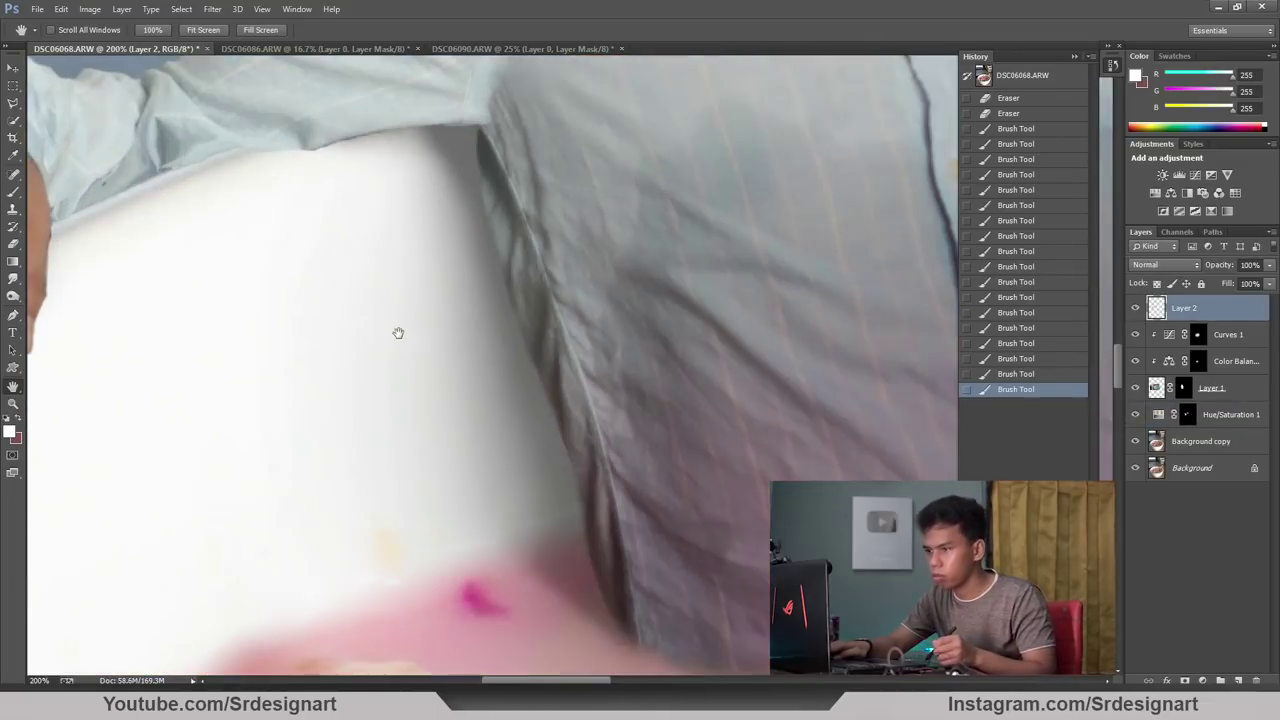
pyautogui.hscroll(-5, 469, 235)
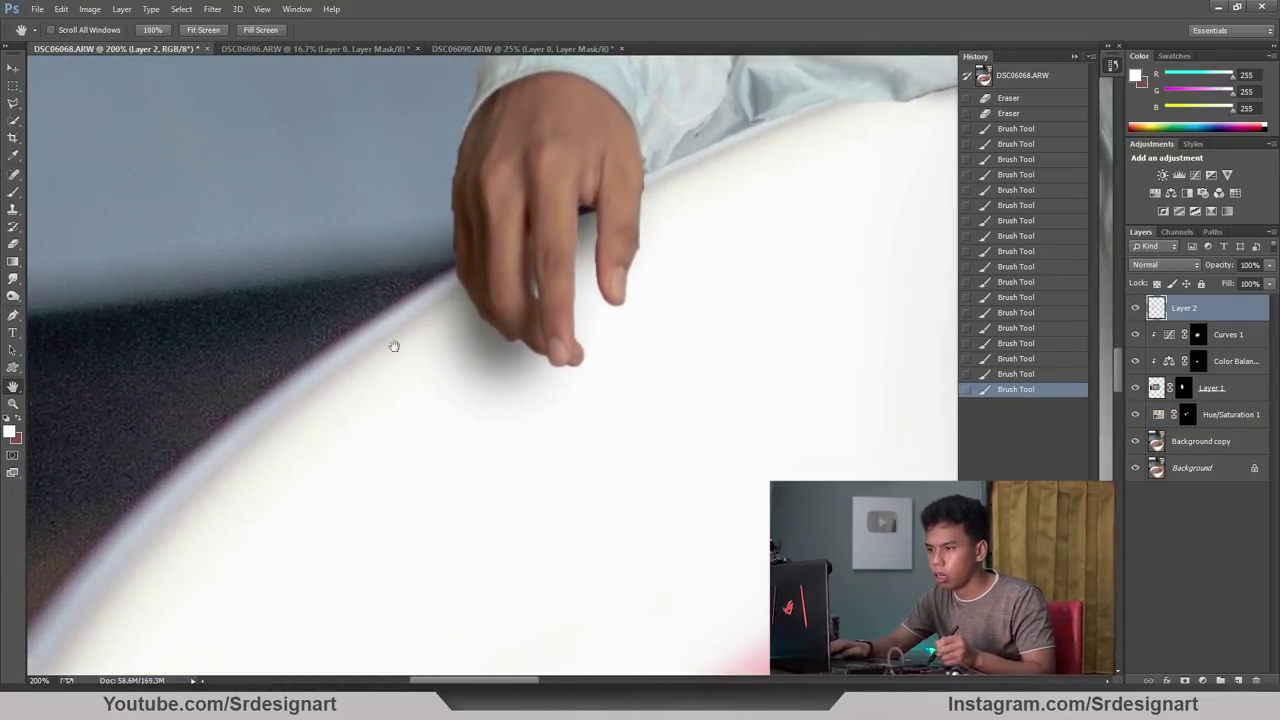
pyautogui.scroll(2, 432, 324)
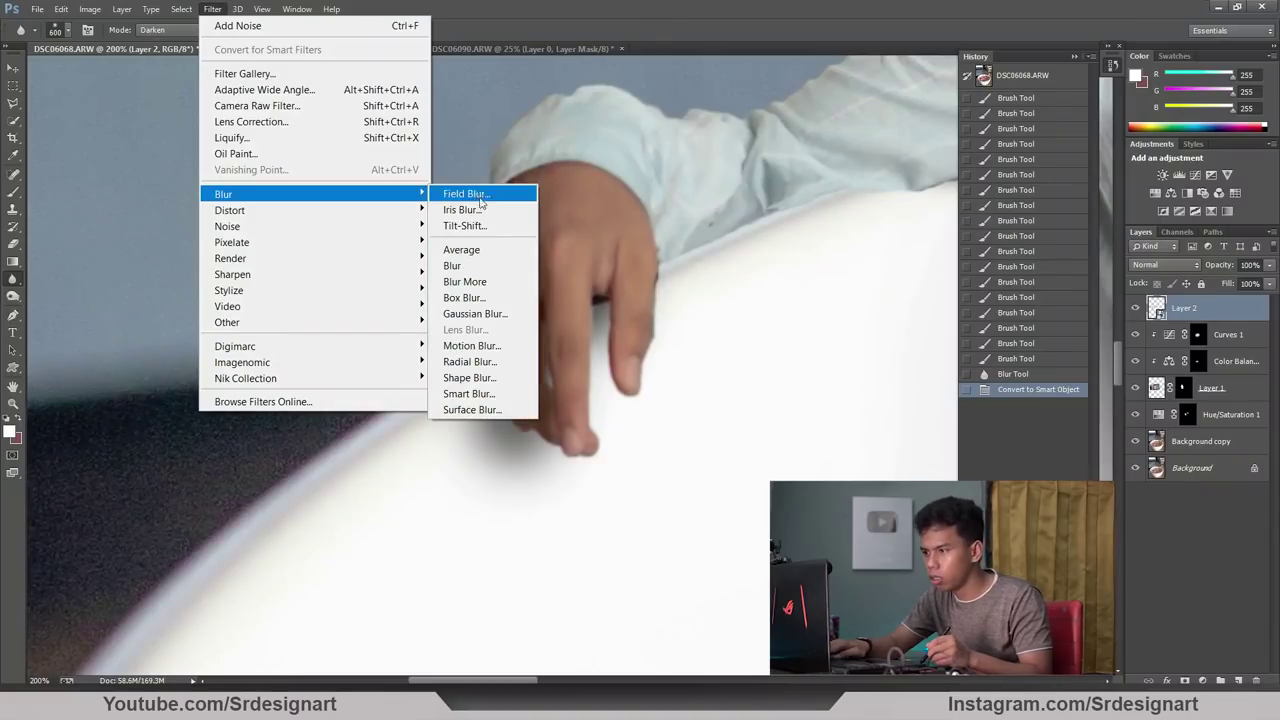
# Apply a small-radius Gaussian Blur smart filter to Layer 2 and check the result.
pyautogui.click(494, 314)
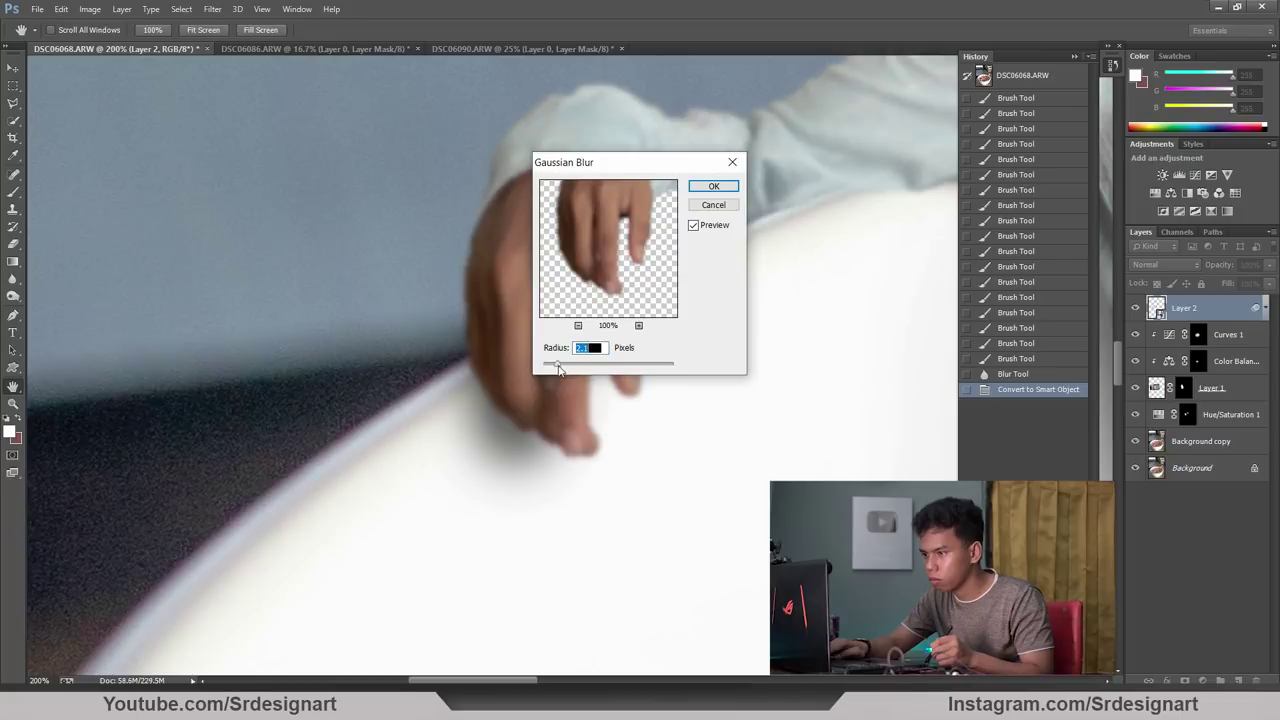
pyautogui.press('Return')
pyautogui.hotkey('ctrl', '-')
pyautogui.hotkey('ctrl', '-')
pyautogui.press('j')
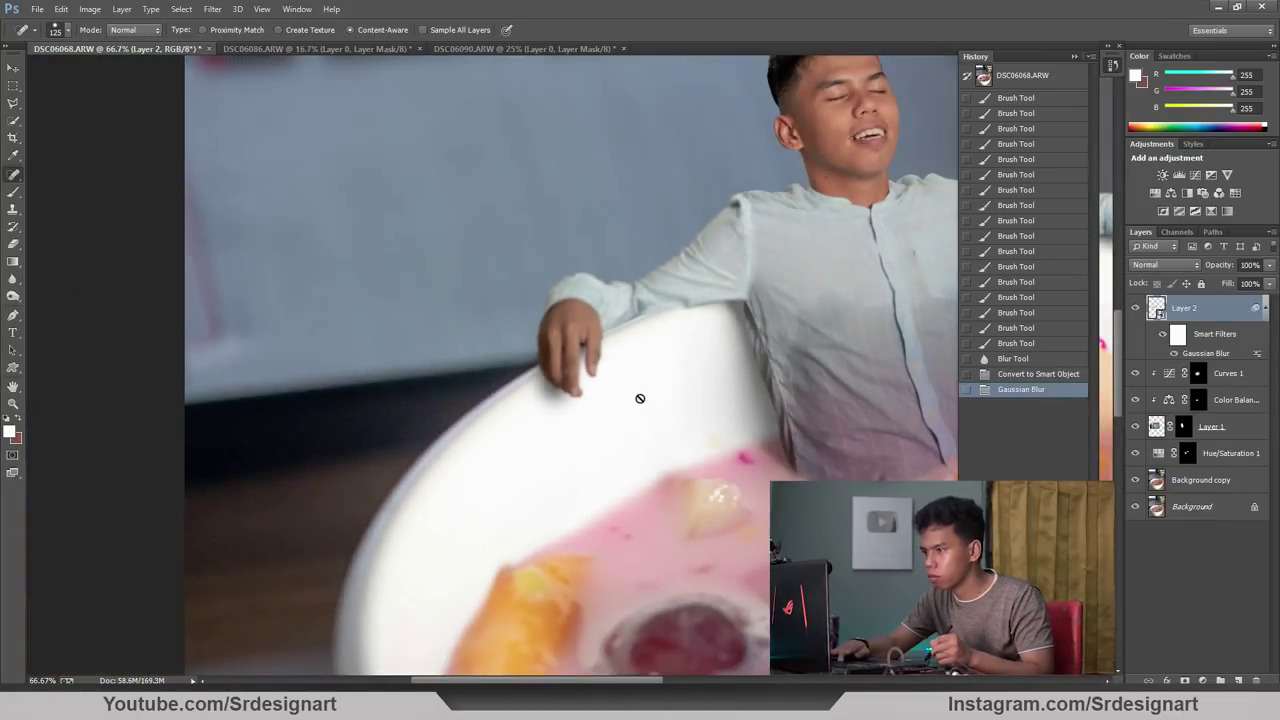
pyautogui.press('h')
pyautogui.moveTo(614, 374); pyautogui.dragTo(414, 400)
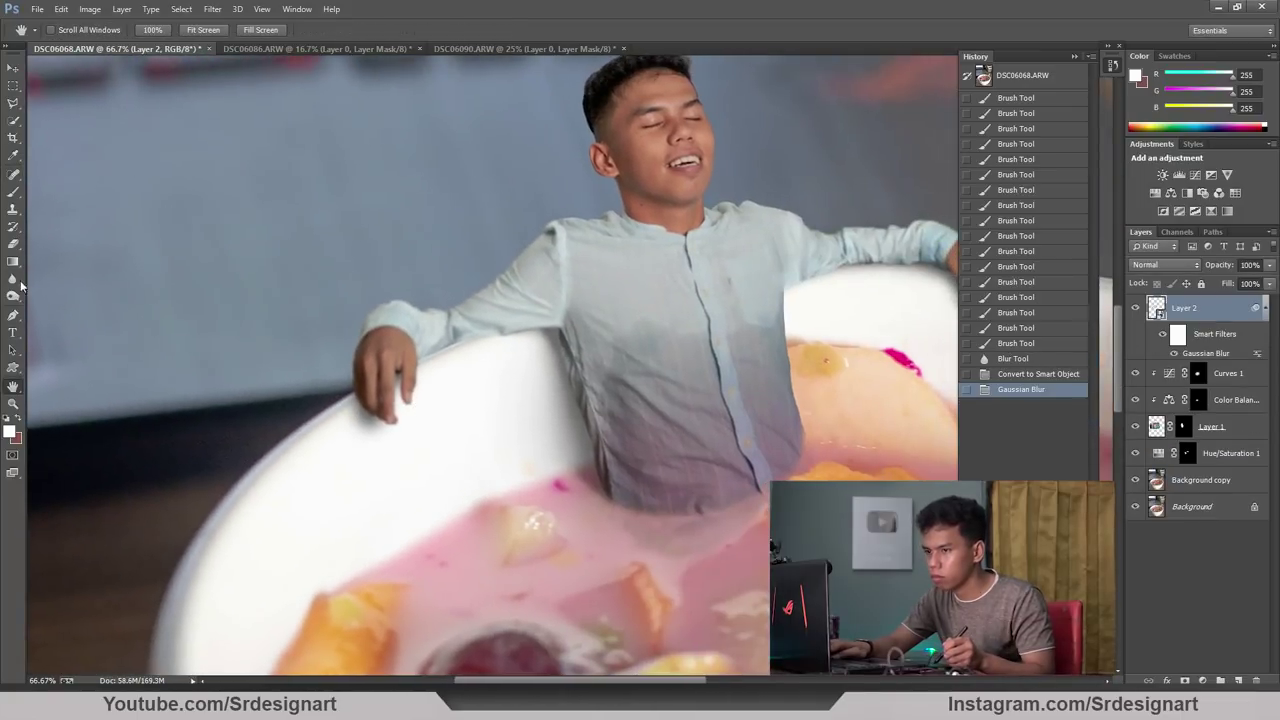
pyautogui.click(12, 243)
# Erase parts of Layer 2's blur filter mask with a 500 px eraser.
pyautogui.hotkey('ctrl', '+')
pyautogui.click(1177, 335)
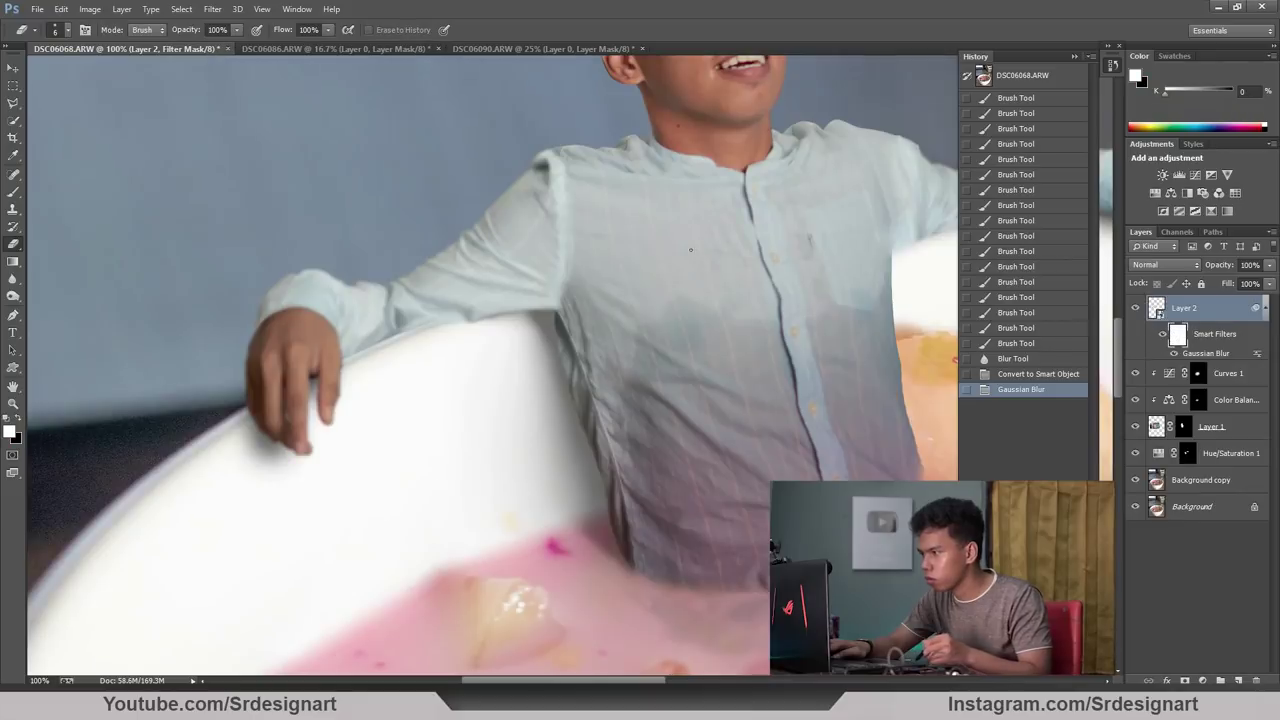
pyautogui.press(']')
pyautogui.press(']')
pyautogui.press(']')
pyautogui.moveTo(571, 229)
pyautogui.mouseDown()
pyautogui.moveTo(543, 186)
pyautogui.moveTo(486, 171)
pyautogui.moveTo(625, 366)
pyautogui.mouseUp()
pyautogui.hotkey('ctrl', '-')
pyautogui.moveTo(829, 294); pyautogui.dragTo(720, 310)
pyautogui.moveTo(853, 325); pyautogui.dragTo(463, 361)
pyautogui.hotkey('ctrl', '+')
pyautogui.hotkey('ctrl', '+')
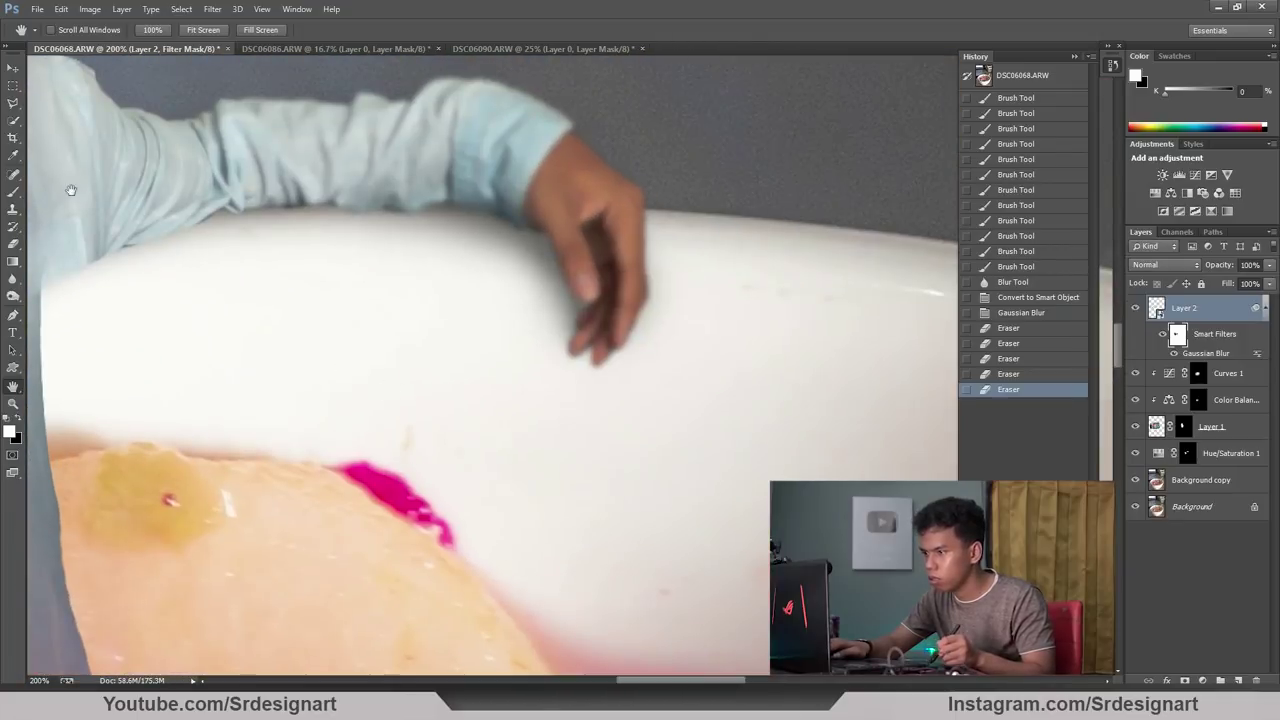
# Paint black with a 500 px brush on the filter mask over the rim and shirt.
pyautogui.press('b')
pyautogui.press(']')
pyautogui.press(']')
pyautogui.press(']')
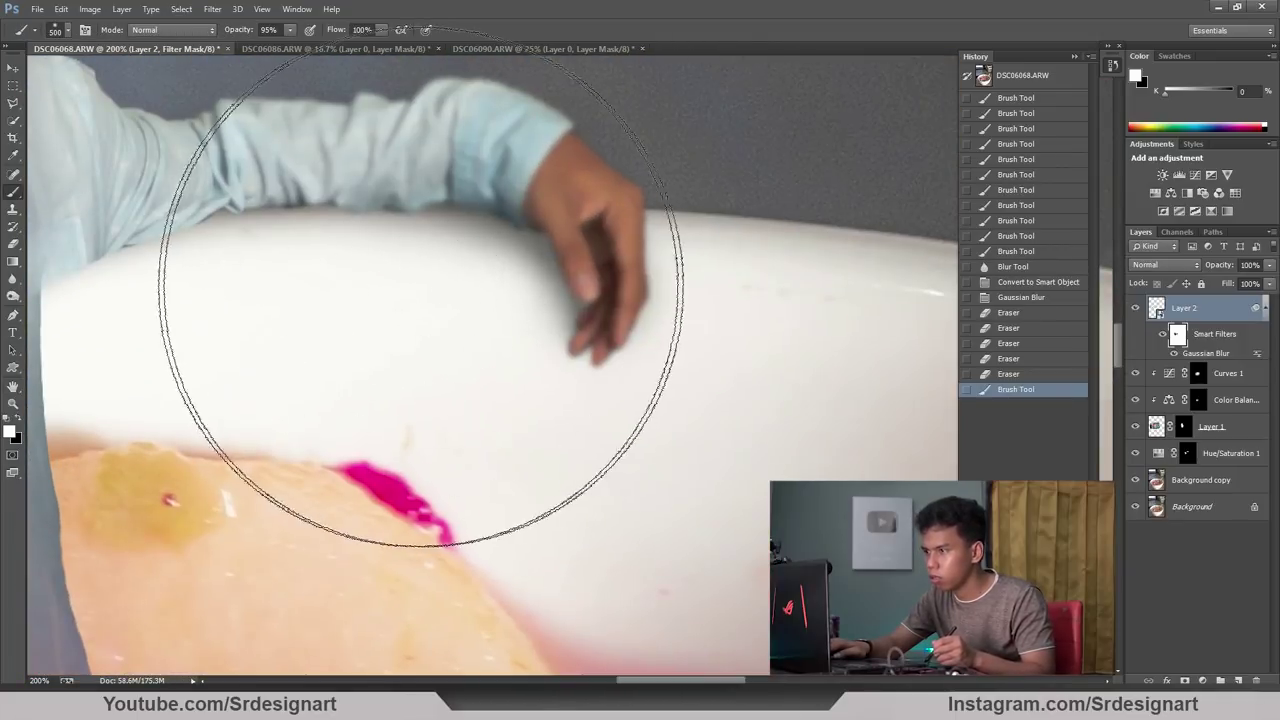
pyautogui.moveTo(423, 314)
pyautogui.mouseDown()
pyautogui.moveTo(338, 309)
pyautogui.moveTo(286, 257)
pyautogui.moveTo(389, 229)
pyautogui.moveTo(286, 214)
pyautogui.moveTo(250, 260)
pyautogui.mouseUp()
pyautogui.click(19, 418)
pyautogui.moveTo(71, 400); pyautogui.dragTo(429, 286)
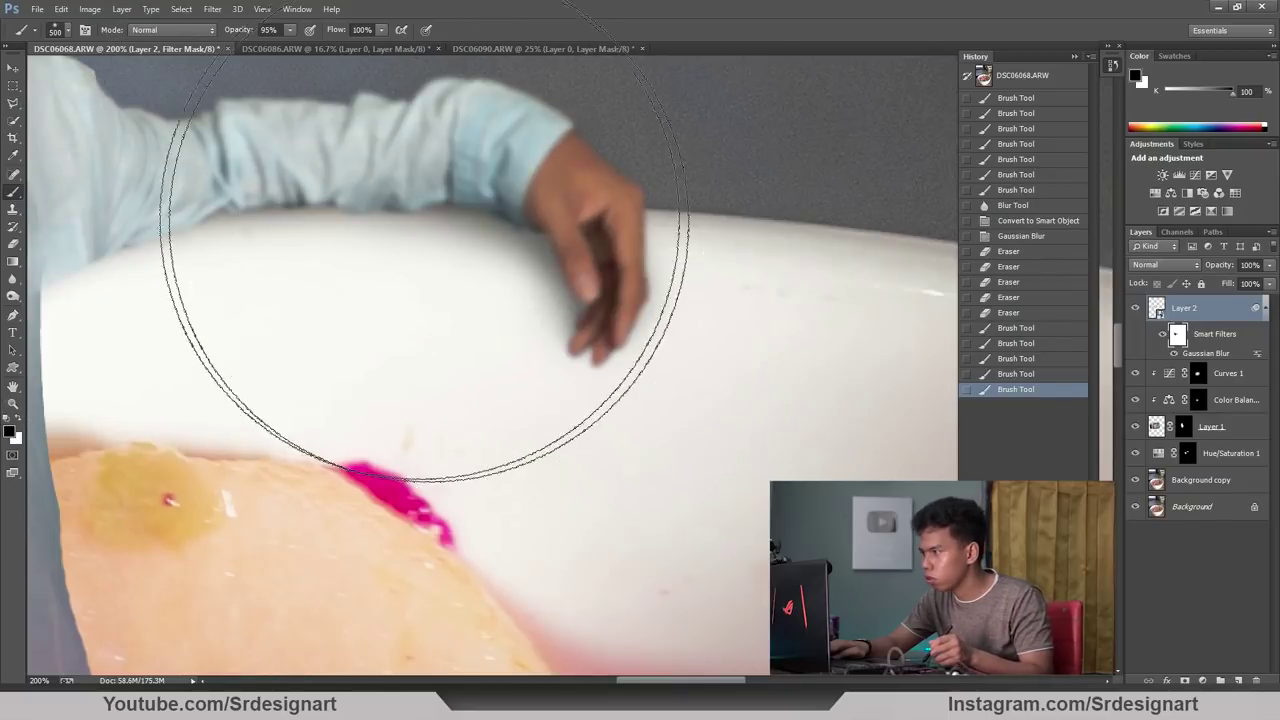
pyautogui.hotkey('ctrl', '-')
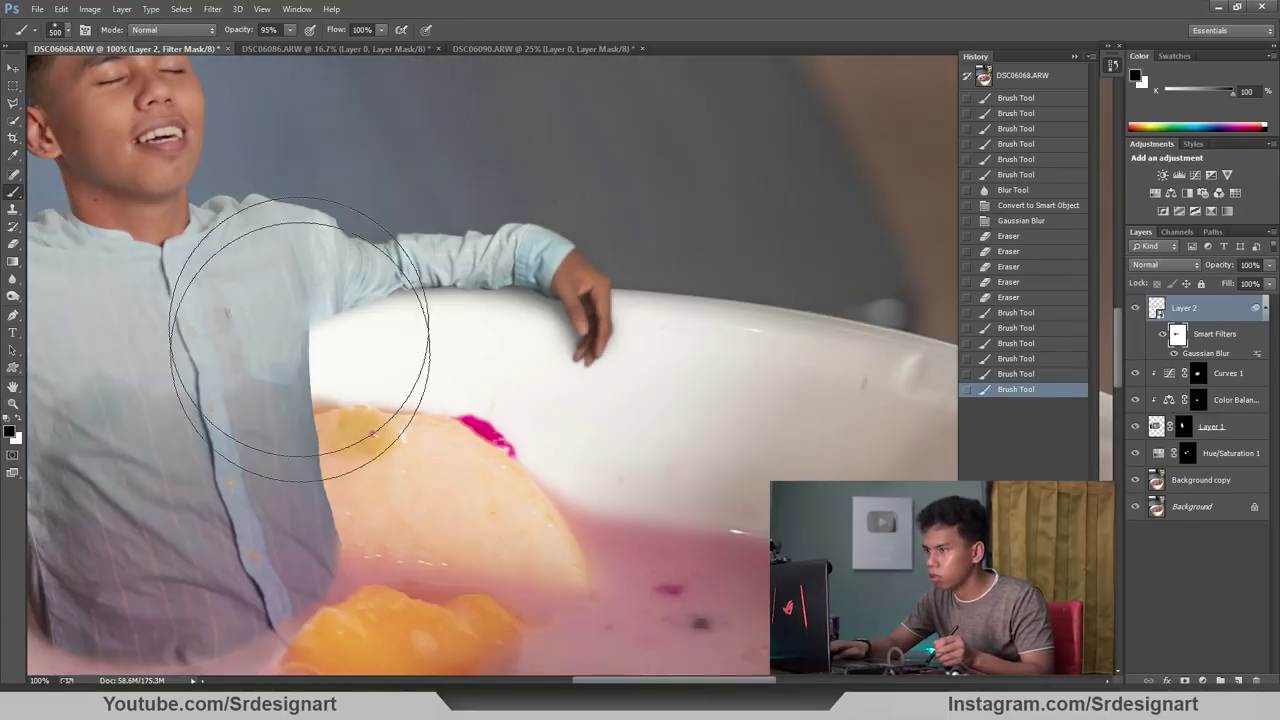
pyautogui.moveTo(300, 357)
pyautogui.mouseDown()
pyautogui.moveTo(357, 386)
pyautogui.moveTo(657, 457)
pyautogui.moveTo(643, 443)
pyautogui.mouseUp()
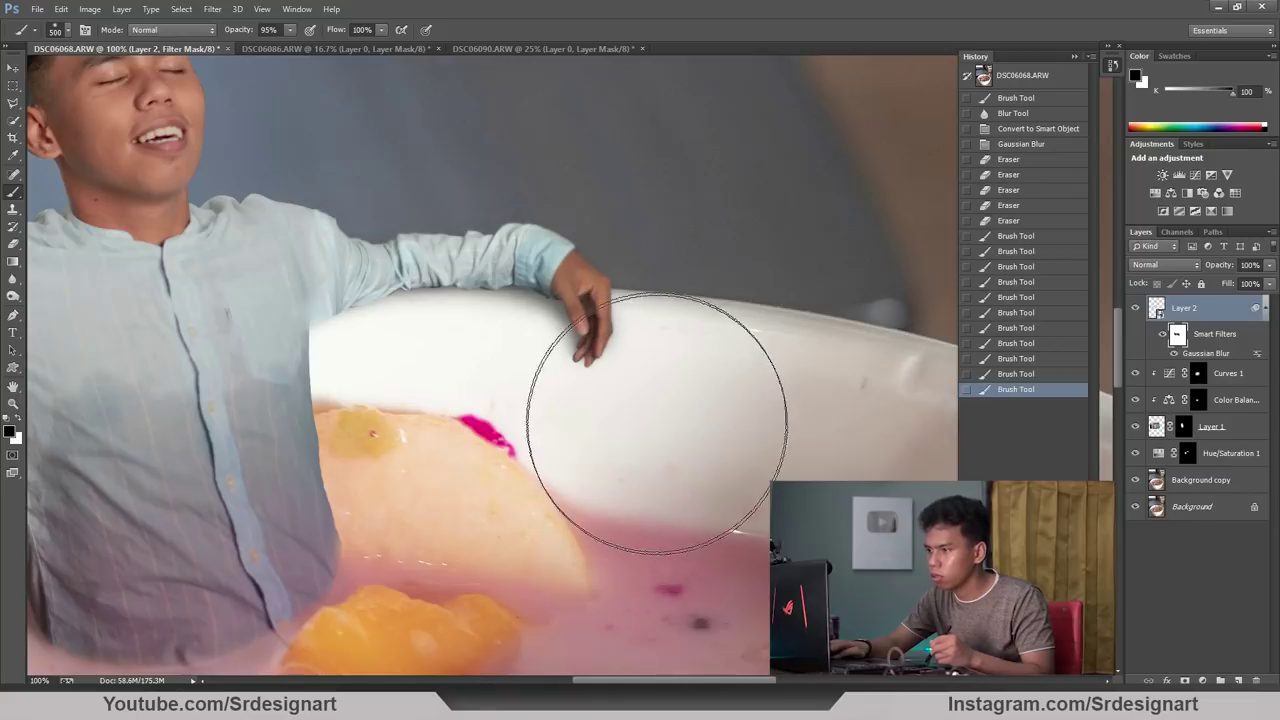
pyautogui.hotkey('ctrl', '-')
pyautogui.moveTo(663, 330)
pyautogui.mouseDown()
pyautogui.moveTo(689, 318)
pyautogui.moveTo(689, 135)
pyautogui.mouseUp()
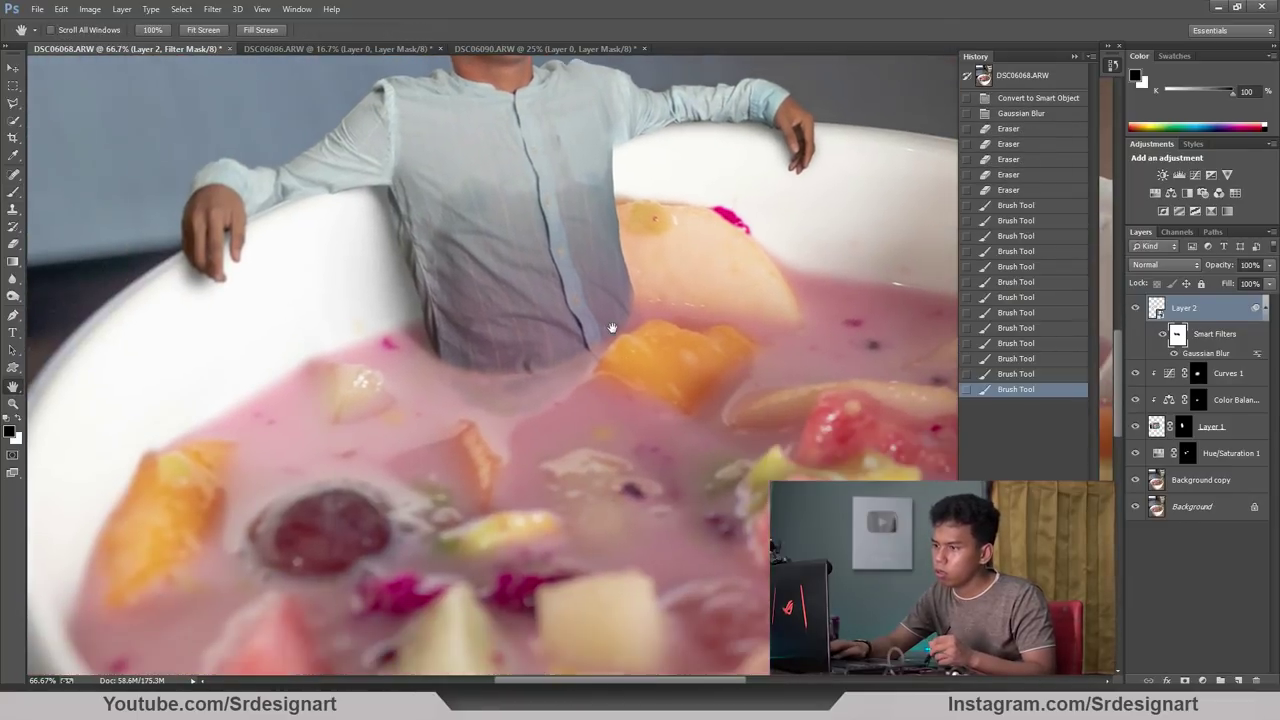
pyautogui.hotkey('ctrl', '+')
# Add an empty Layer 3 and frame the shirt's waterline.
pyautogui.hotkey('ctrl', 'shift', 'alt', 'n')
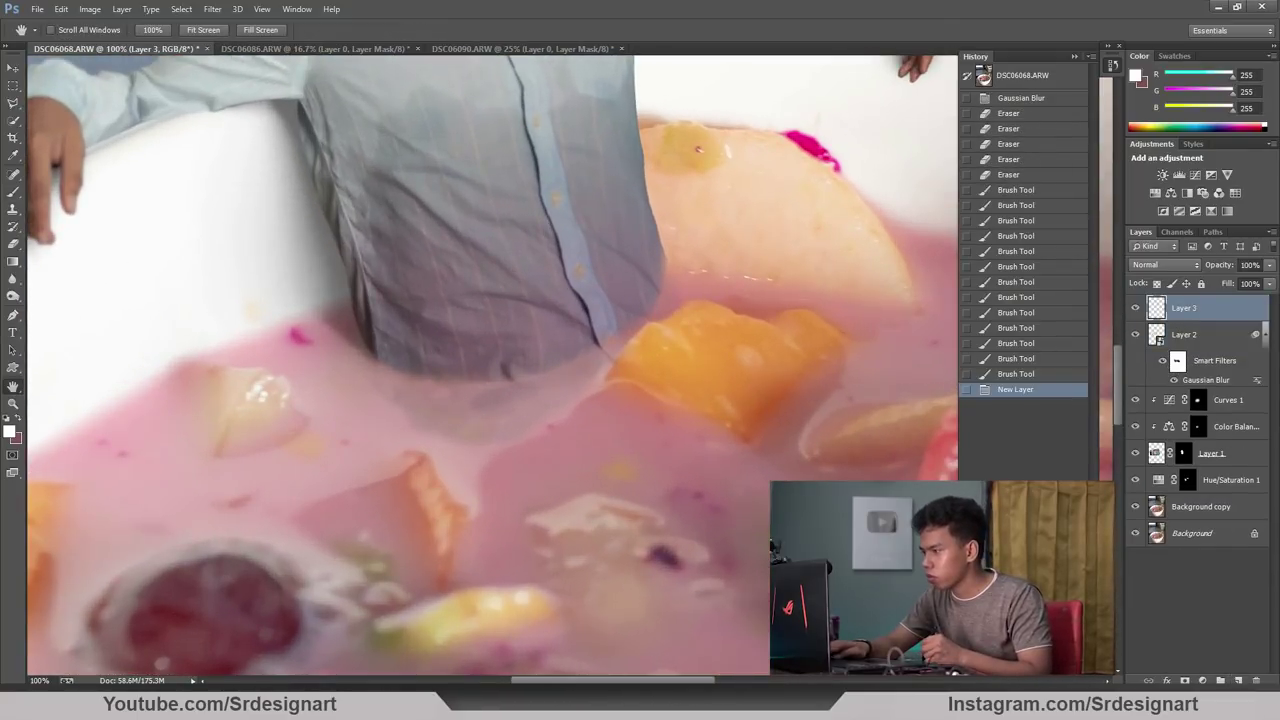
pyautogui.moveTo(478, 399); pyautogui.dragTo(461, 338)
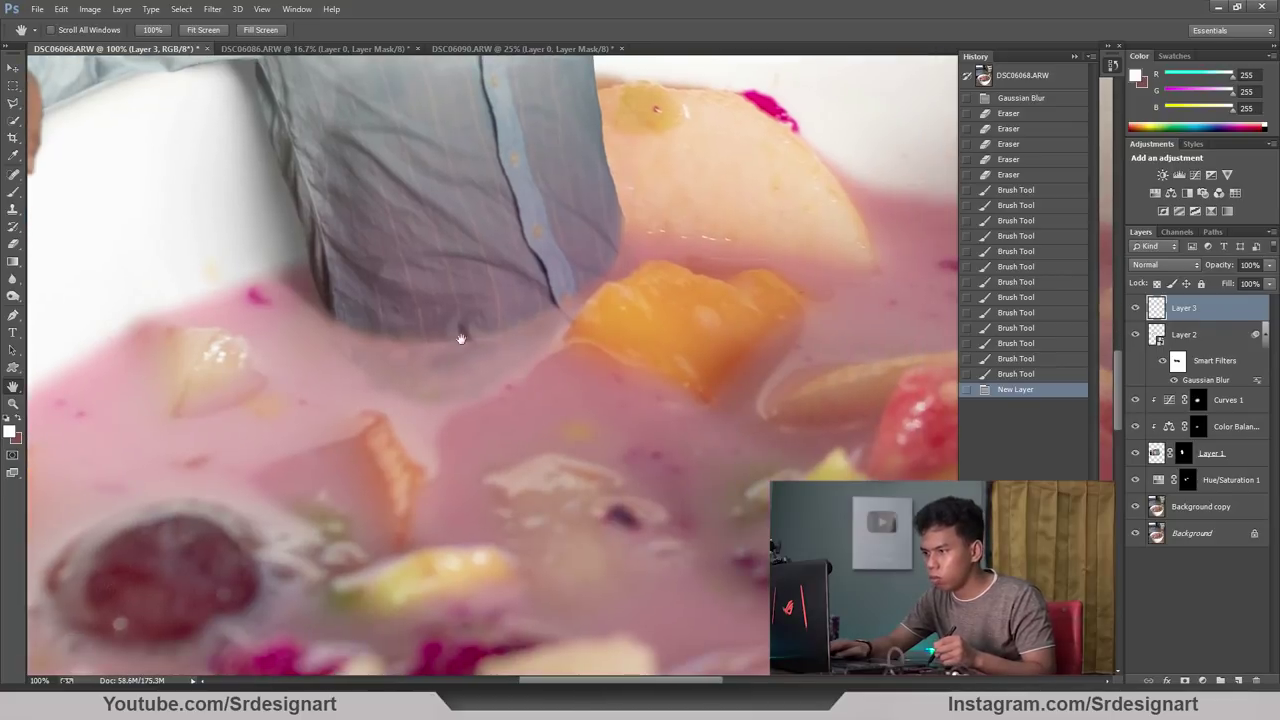
pyautogui.moveTo(406, 393); pyautogui.dragTo(428, 343)
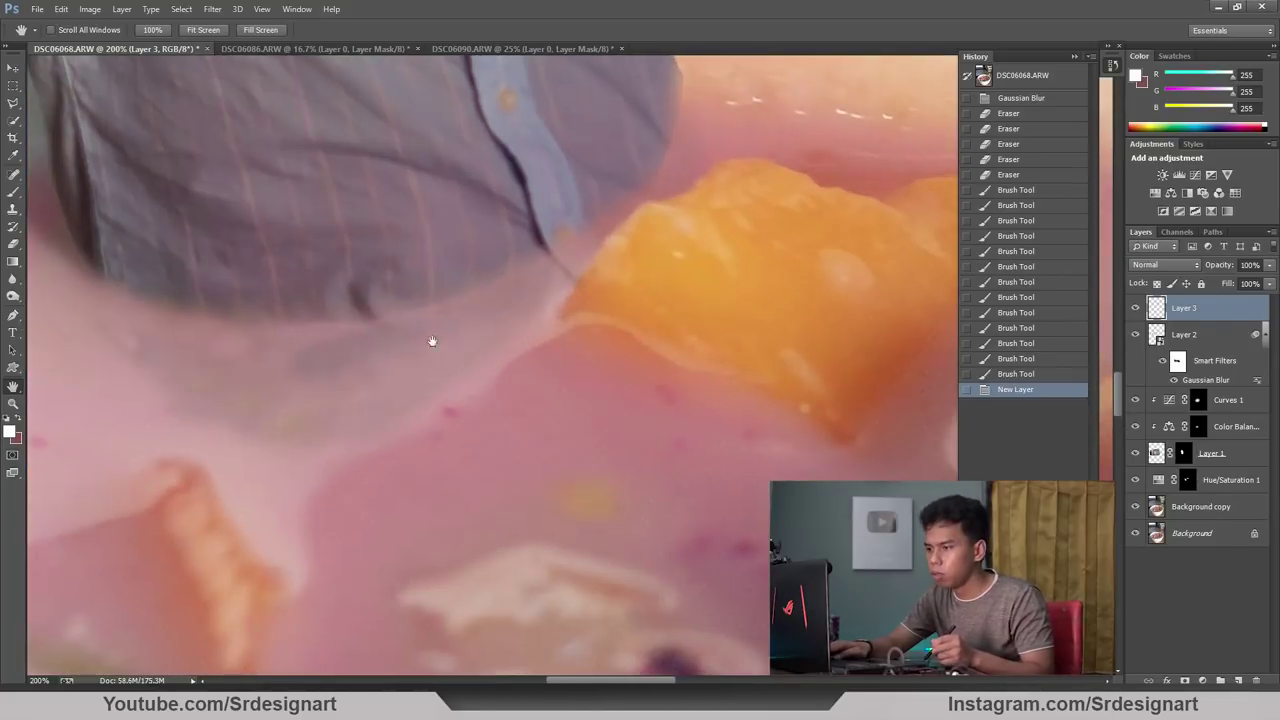
pyautogui.hotkey('ctrl', '-')
pyautogui.moveTo(511, 283); pyautogui.dragTo(567, 309)
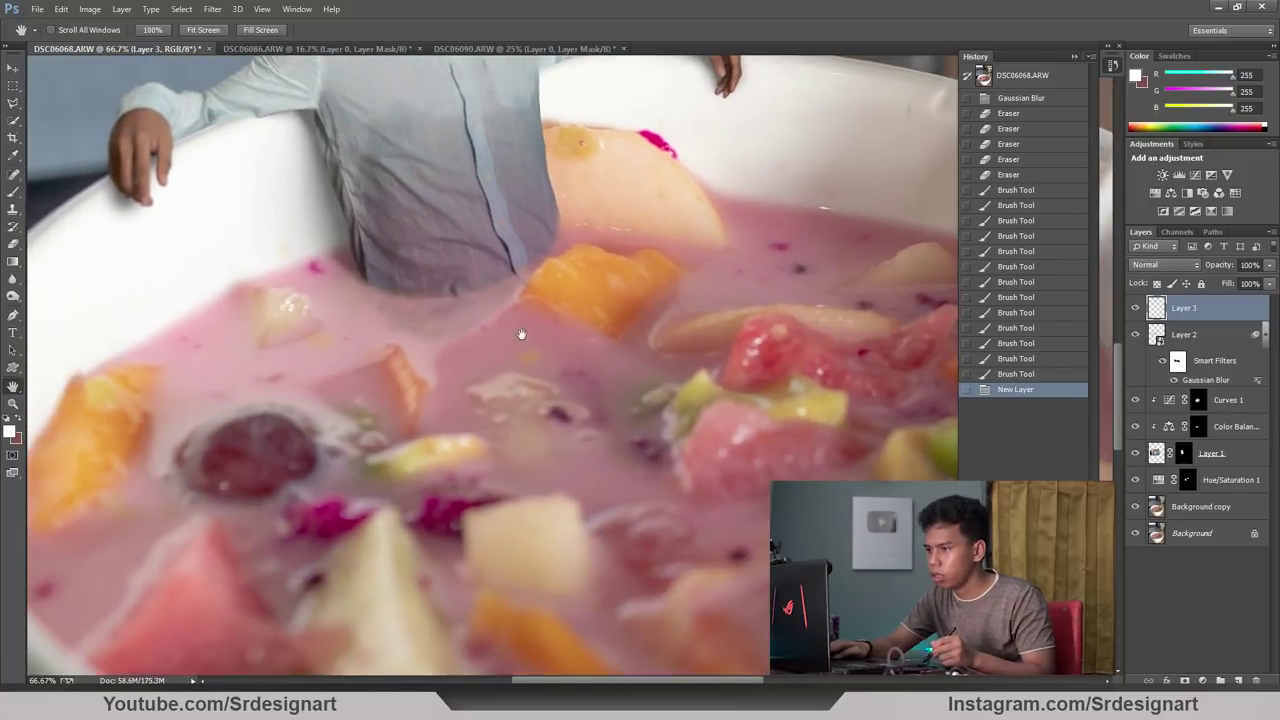
pyautogui.hotkey('ctrl', '+')
pyautogui.hotkey('ctrl', '+')
pyautogui.moveTo(559, 358); pyautogui.dragTo(643, 354)
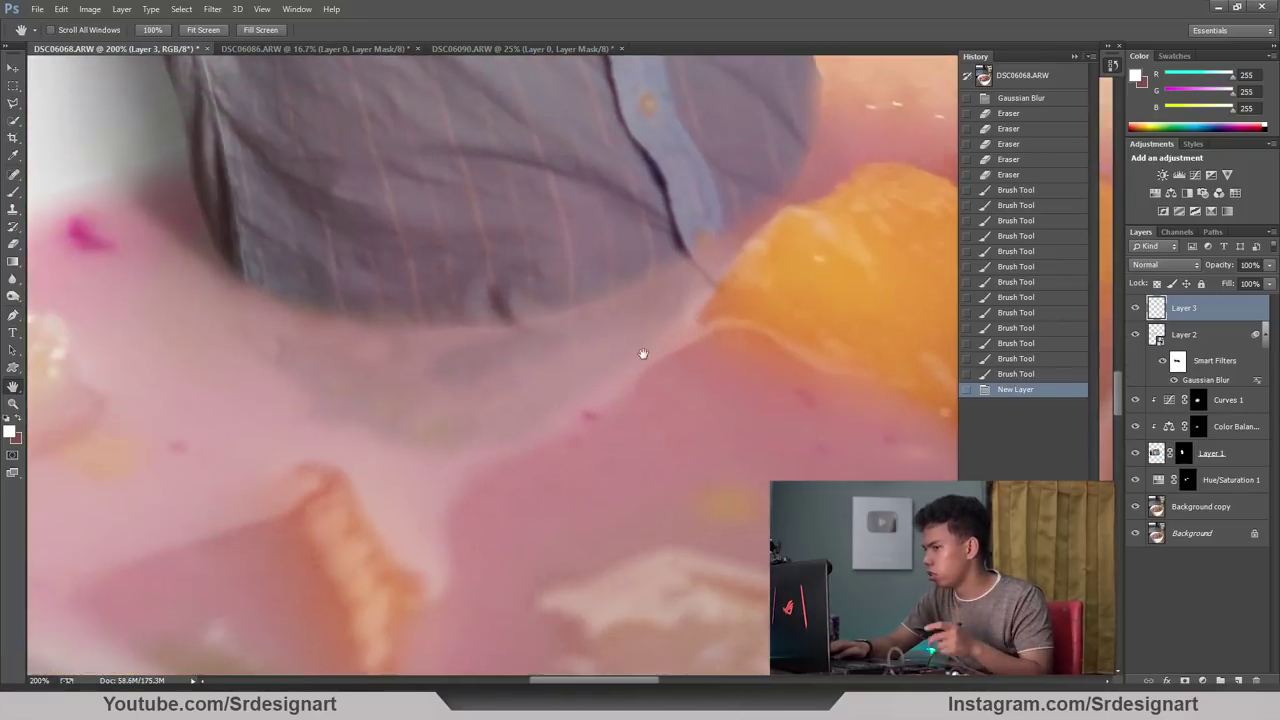
# Add Layer 4, sample the soup's pale pink, and set a 35 px brush.
pyautogui.click(1237, 680)
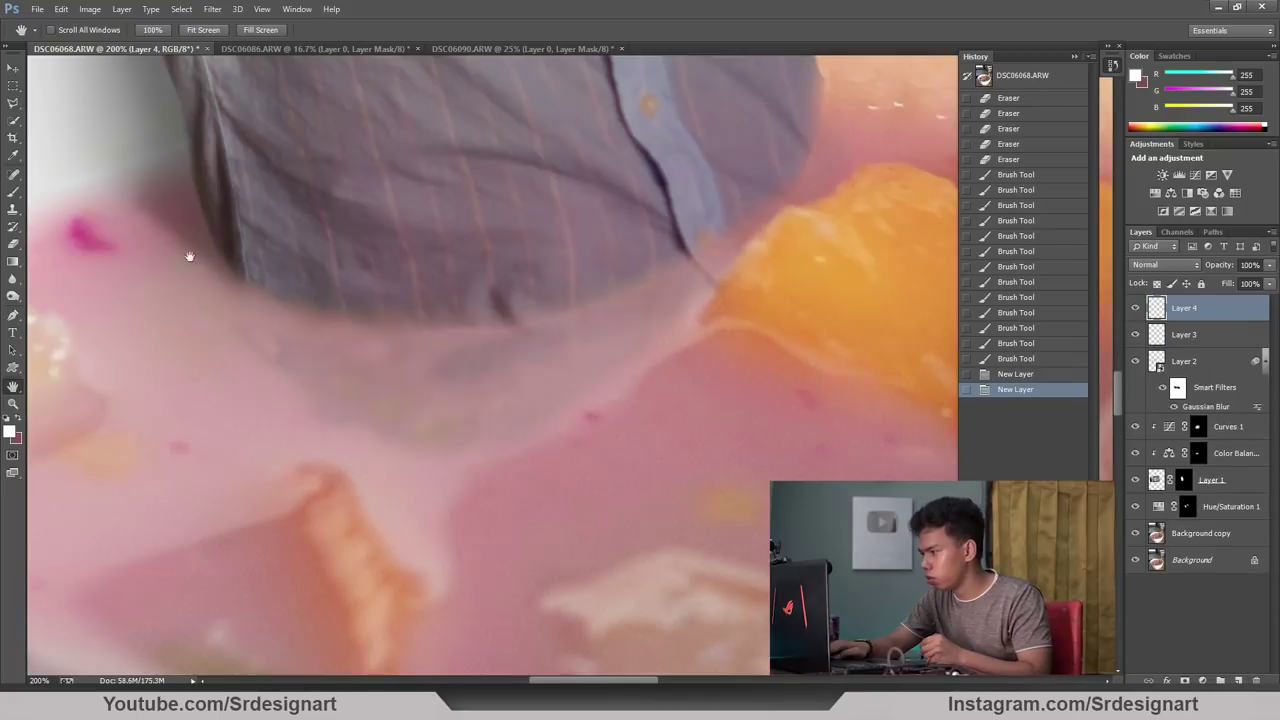
pyautogui.click(13, 156)
pyautogui.scroll(-1, 575, 345)
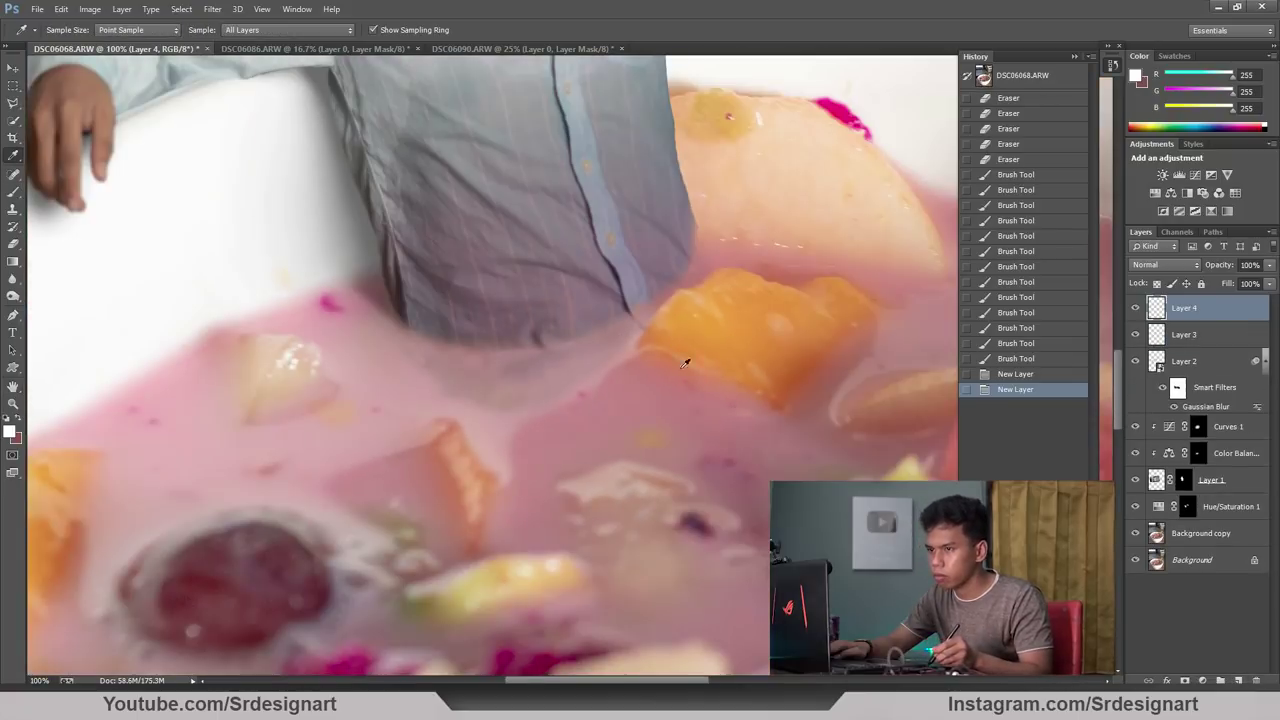
pyautogui.click(486, 450)
pyautogui.click(494, 450)
pyautogui.scroll(2, 271, 349)
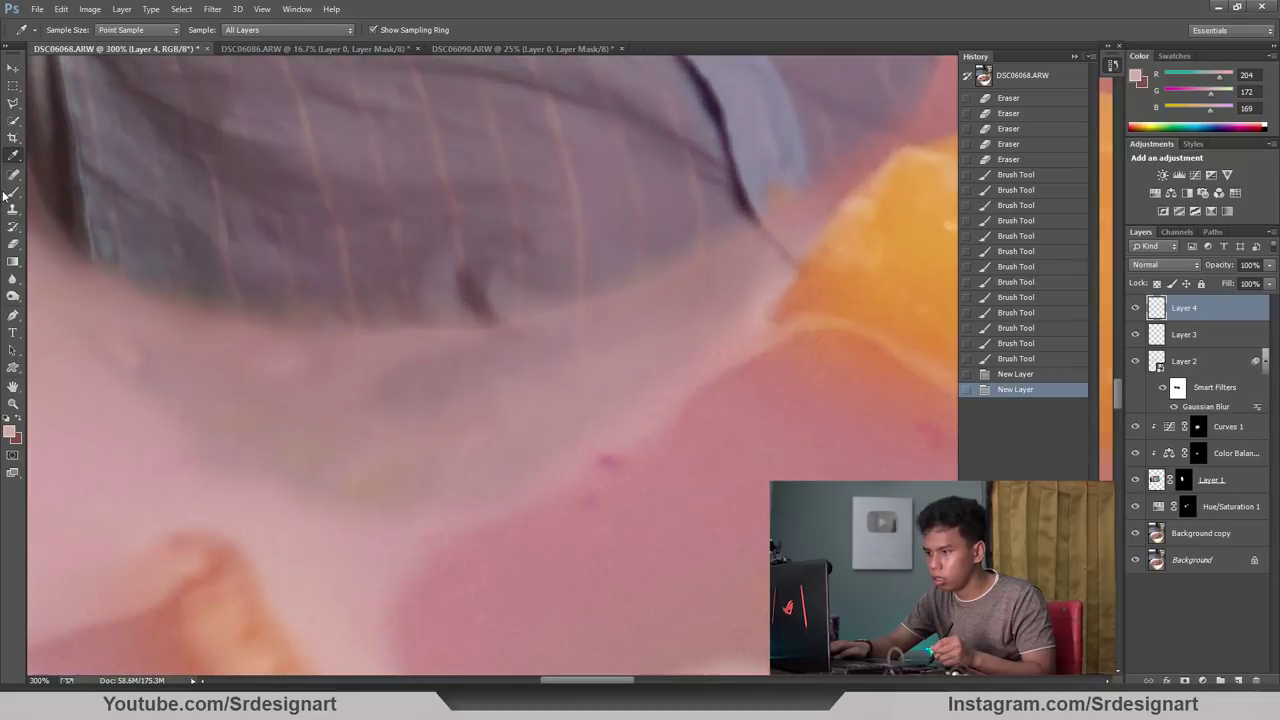
pyautogui.press('b')
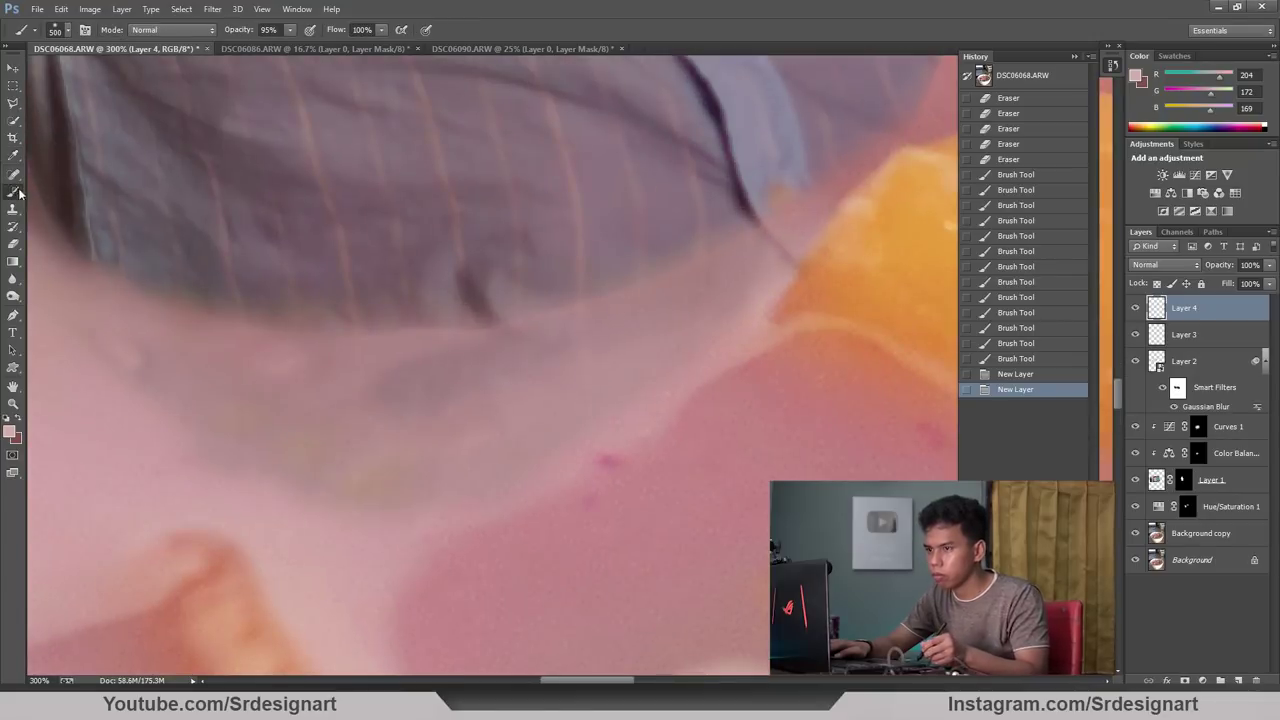
pyautogui.press('[')
pyautogui.press('[')
pyautogui.press('[')
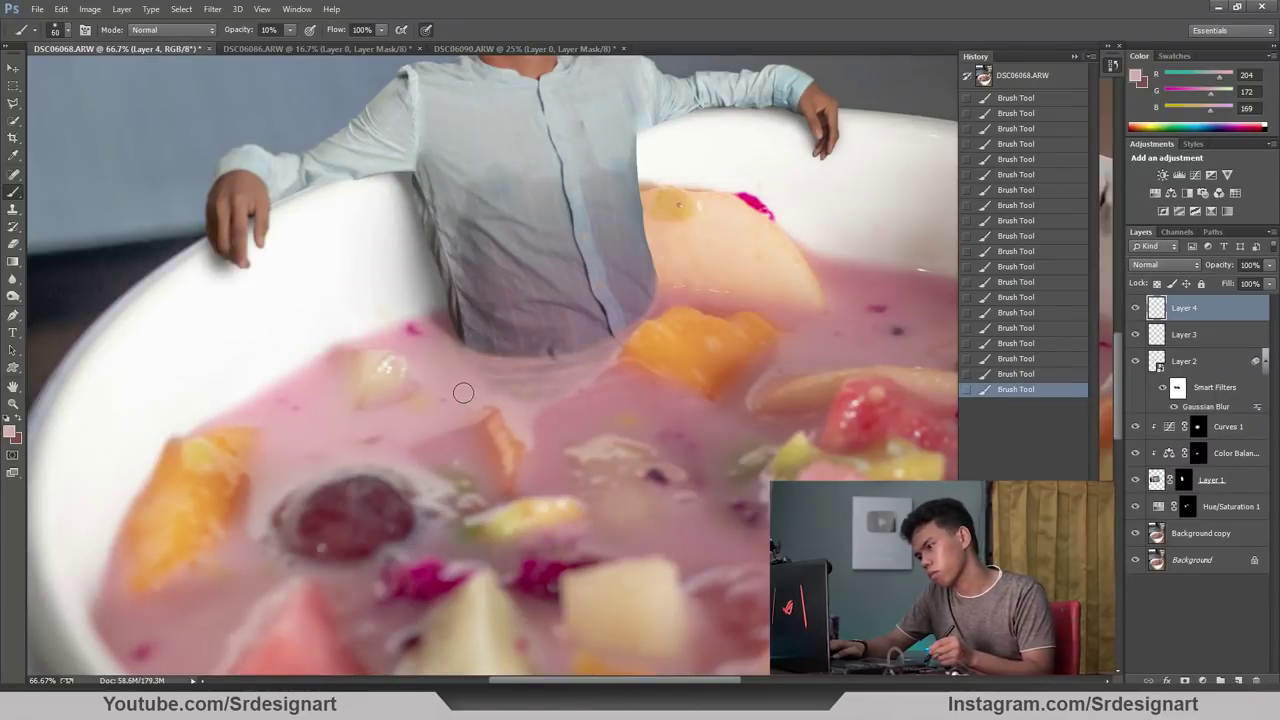
# Lighten the pink foreground colour in the Color Picker for the ripples.
pyautogui.scroll(1, 463, 392)
pyautogui.scroll(3, 477, 409)
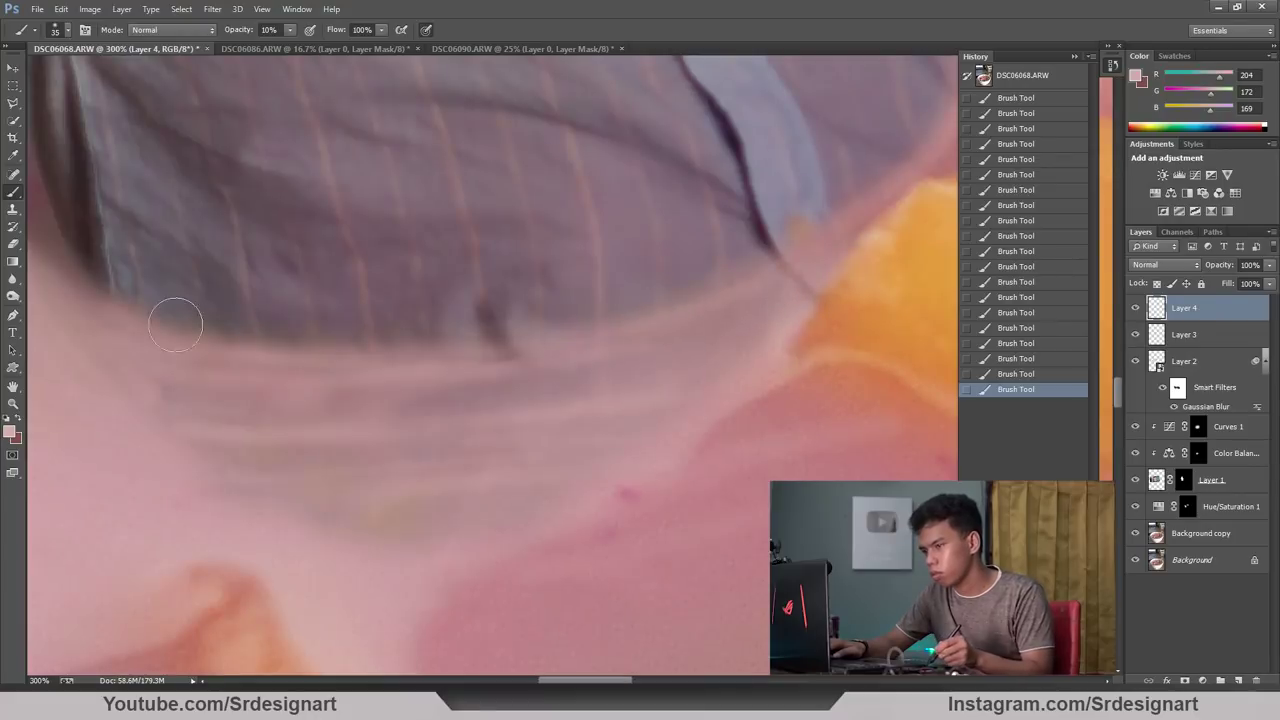
pyautogui.click(12, 430)
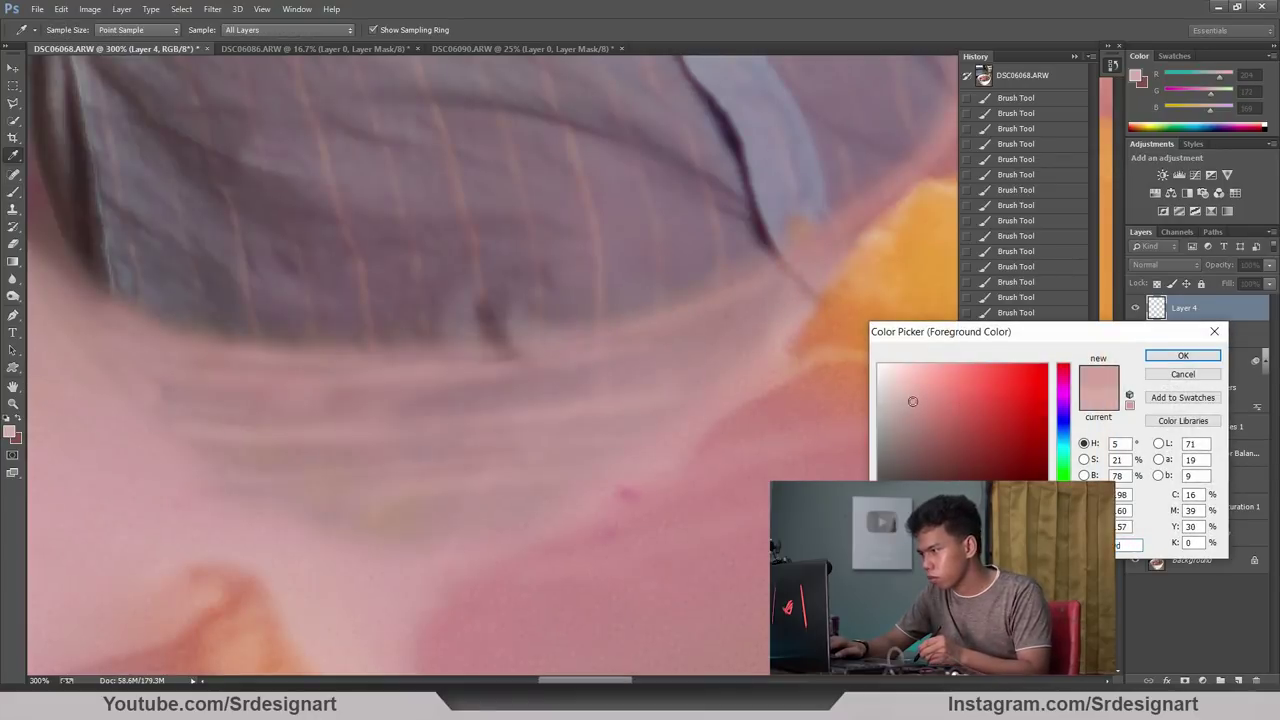
pyautogui.press('Return')
pyautogui.press('b')
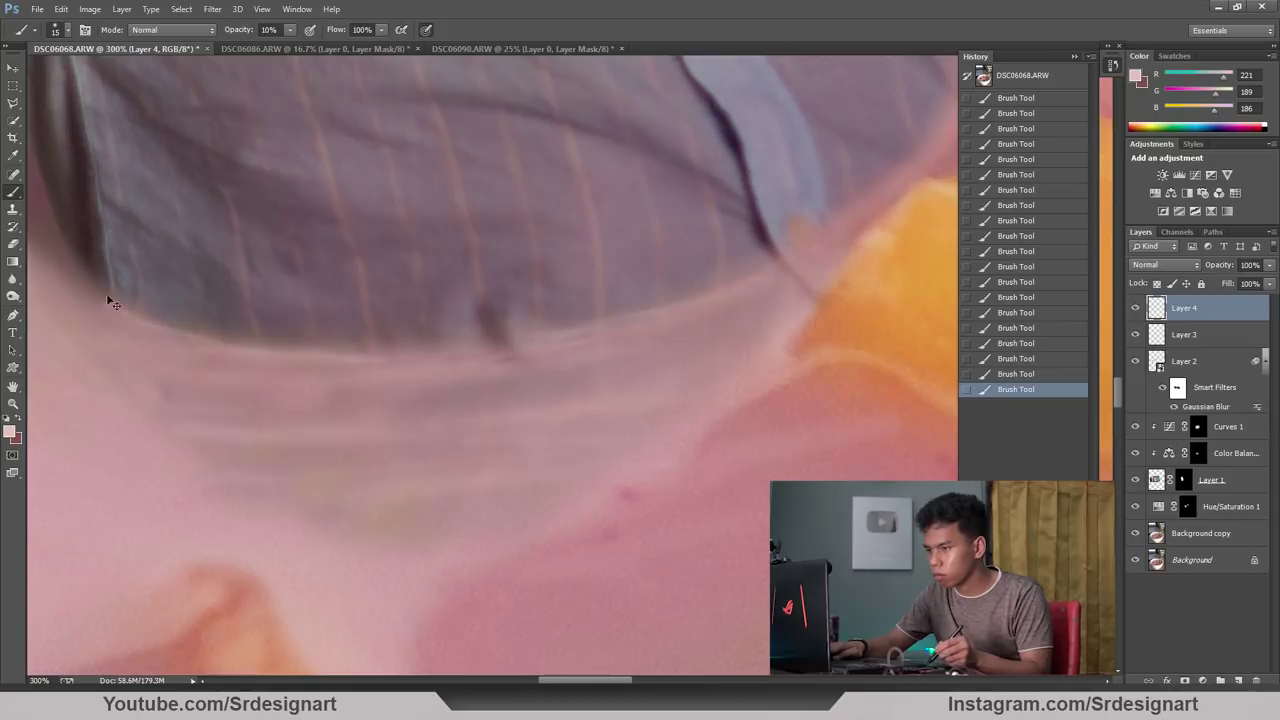
# Paint pale-pink ripples around the waterline and zoom out to the whole composition.
pyautogui.scroll(-4, 171, 320)
pyautogui.scroll(-1, 246, 343)
pyautogui.scroll(4, 250, 367)
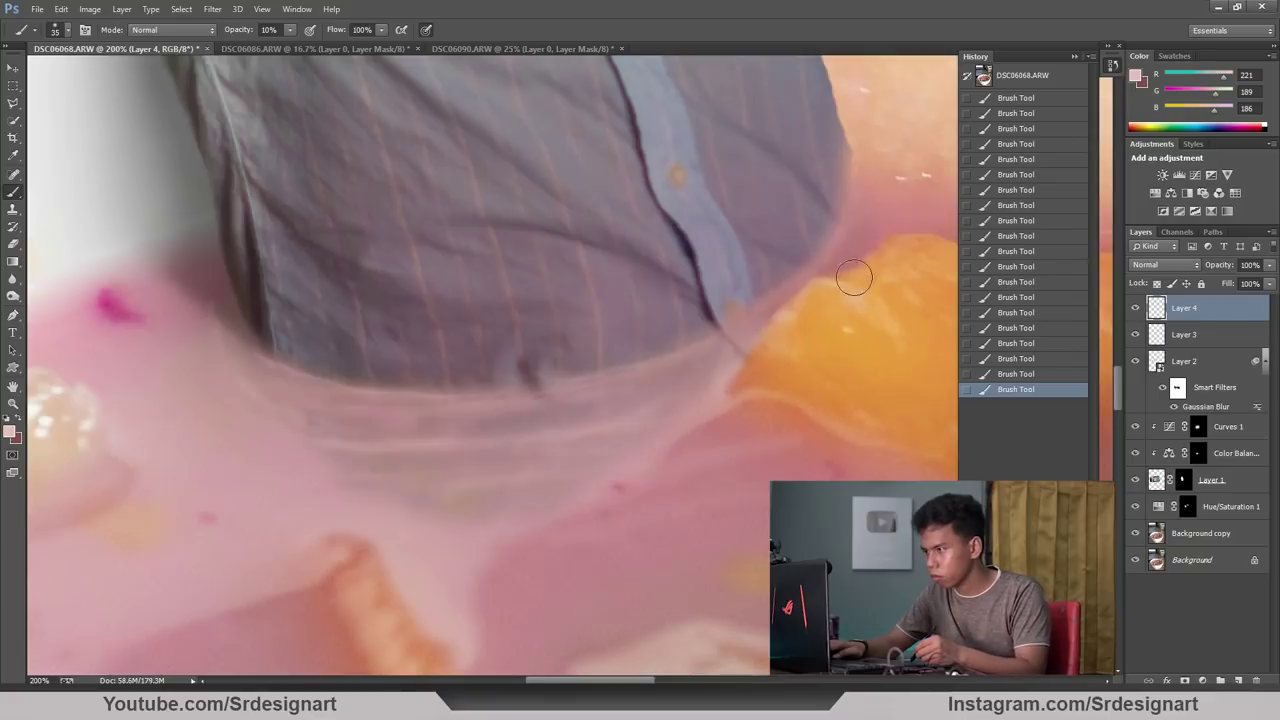
pyautogui.hotkey('ctrl', '-')
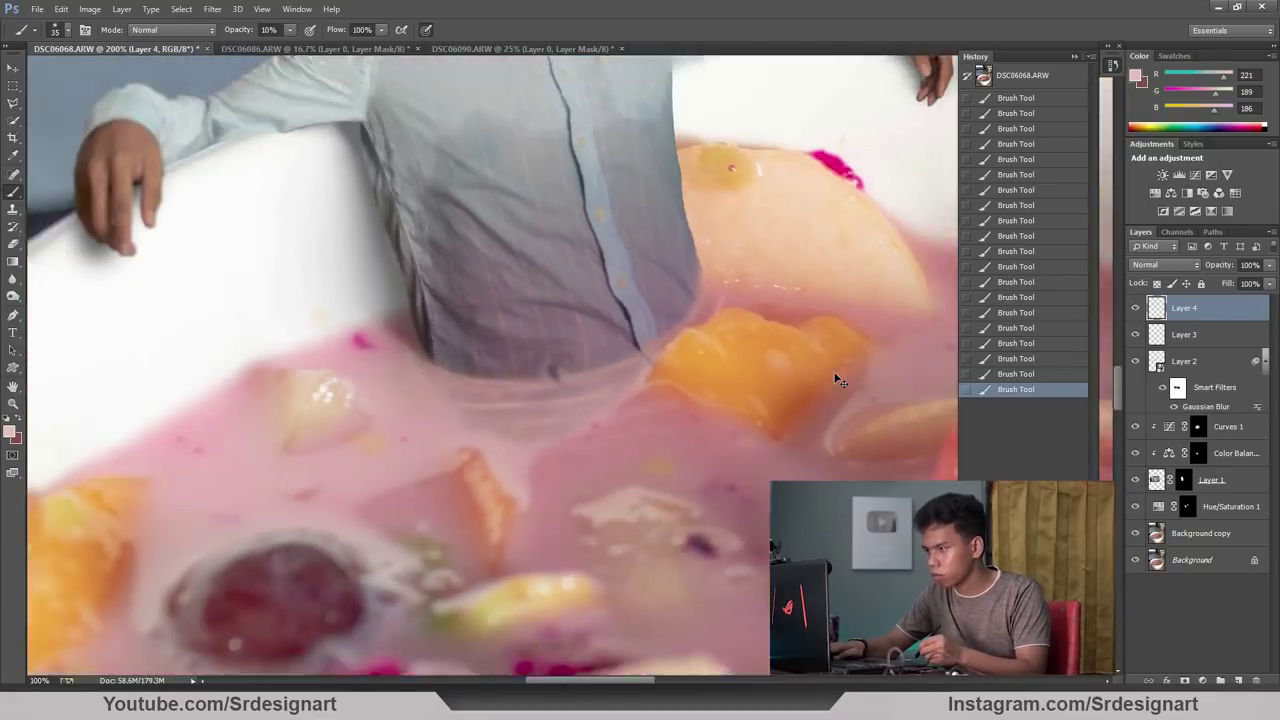
pyautogui.hotkey('ctrl', '-')
pyautogui.hotkey('ctrl', '-')
pyautogui.hotkey('ctrl', '-')
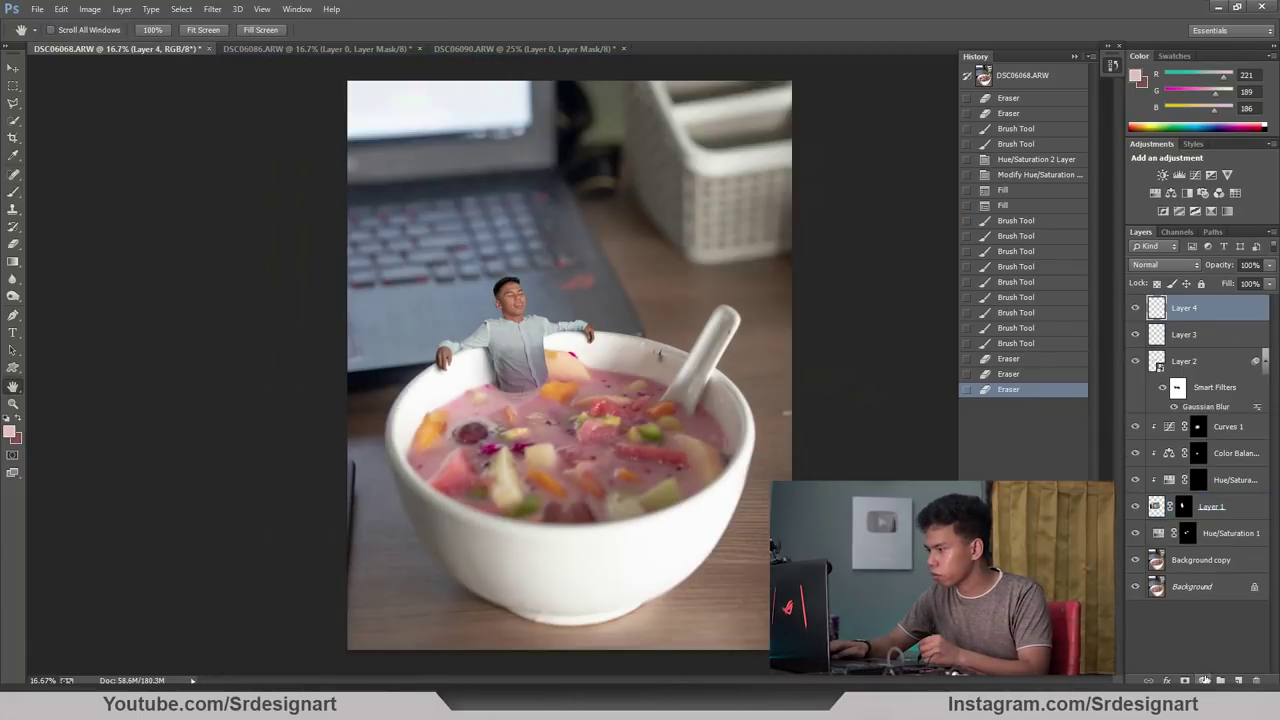
# Add a Hue/Saturation 3 adjustment layer at the top of the layer stack.
pyautogui.click(1202, 680)
pyautogui.click(1150, 516)
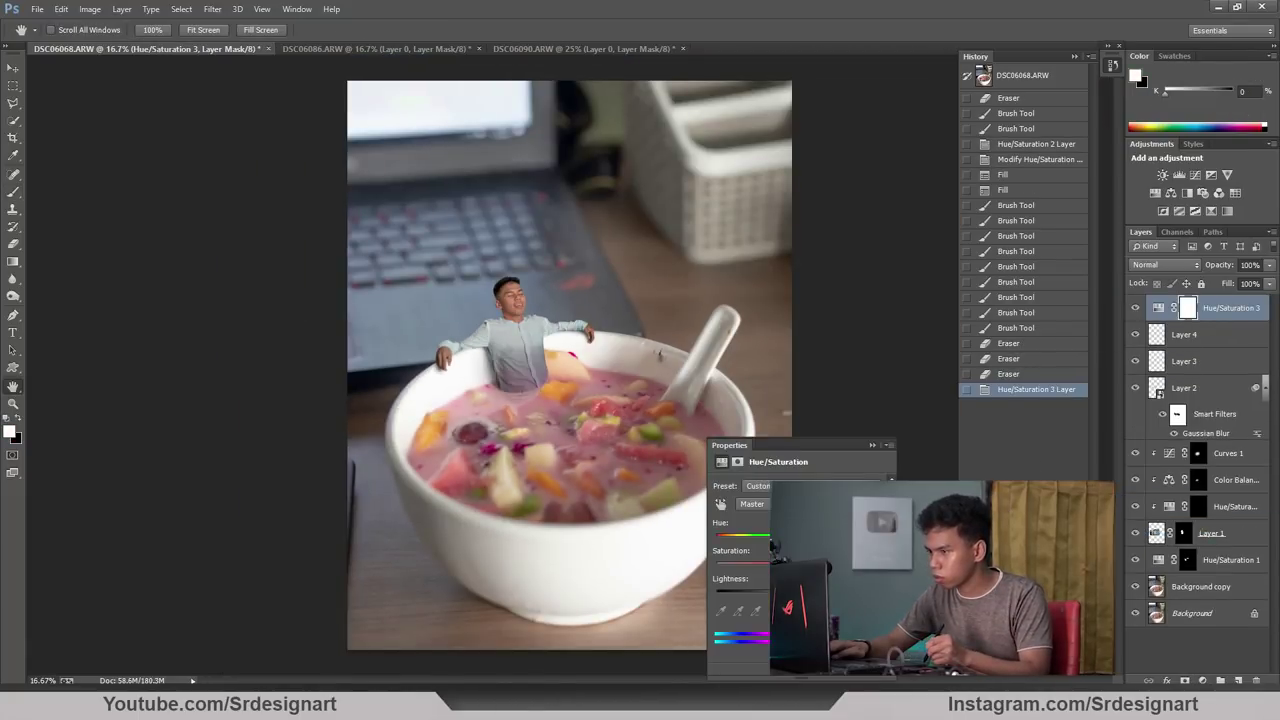